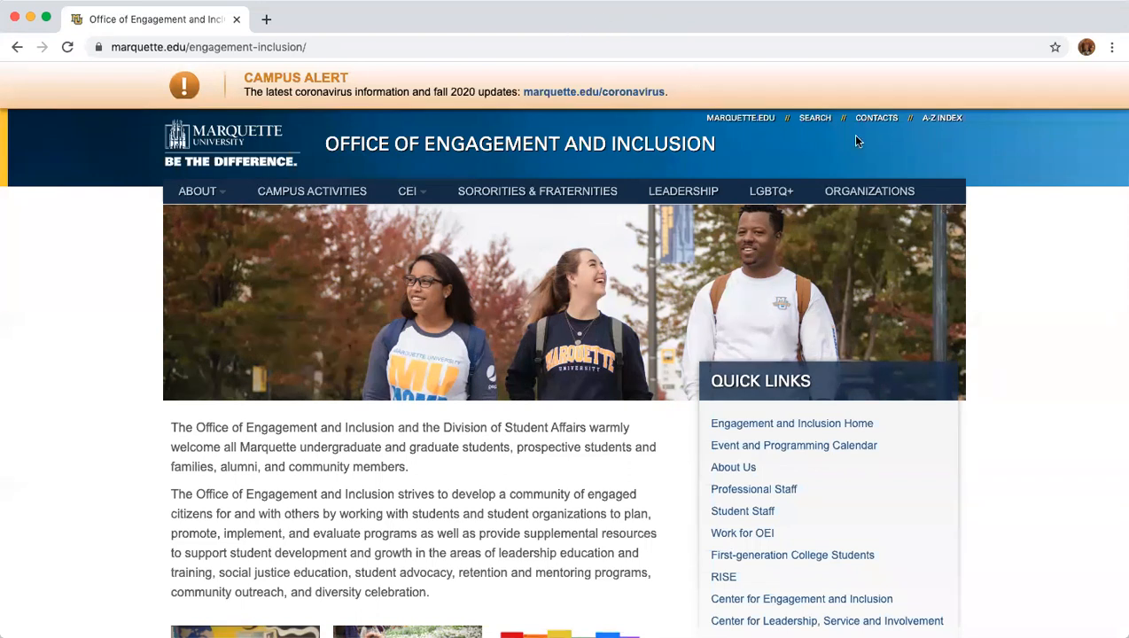
Go to the Student Organizations page via the ORGANIZATIONS menu of the Engagement and Inclusion site.
{"action": "scroll", "coordinate": [966, 429], "scroll_direction": "down", "scroll_amount": 3}
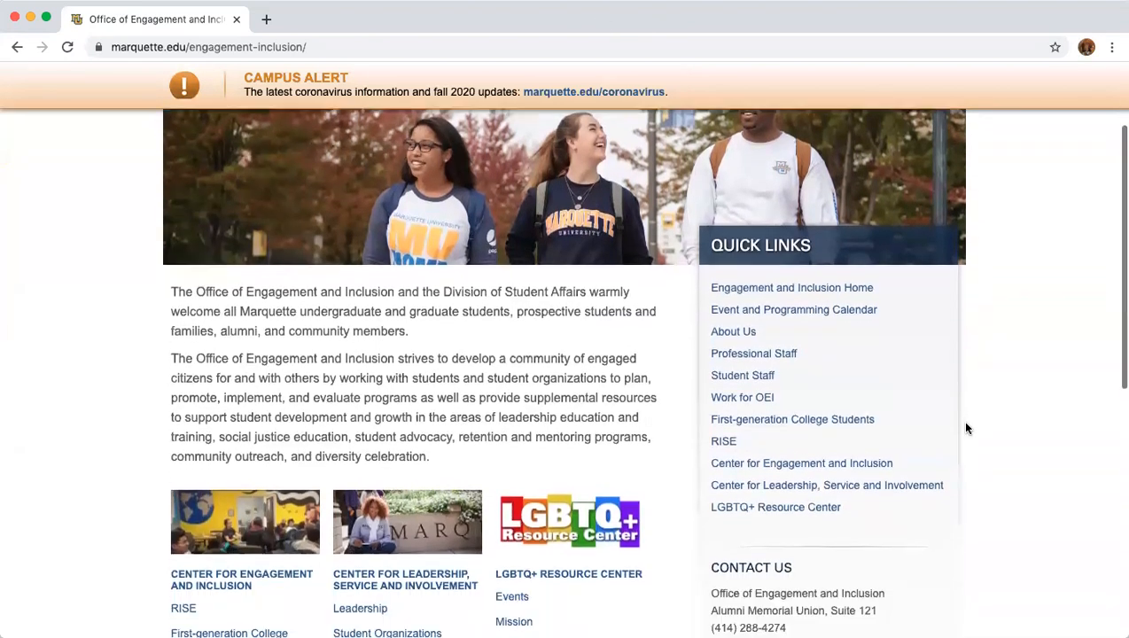
{"action": "scroll", "coordinate": [967, 429], "scroll_direction": "down", "scroll_amount": 2}
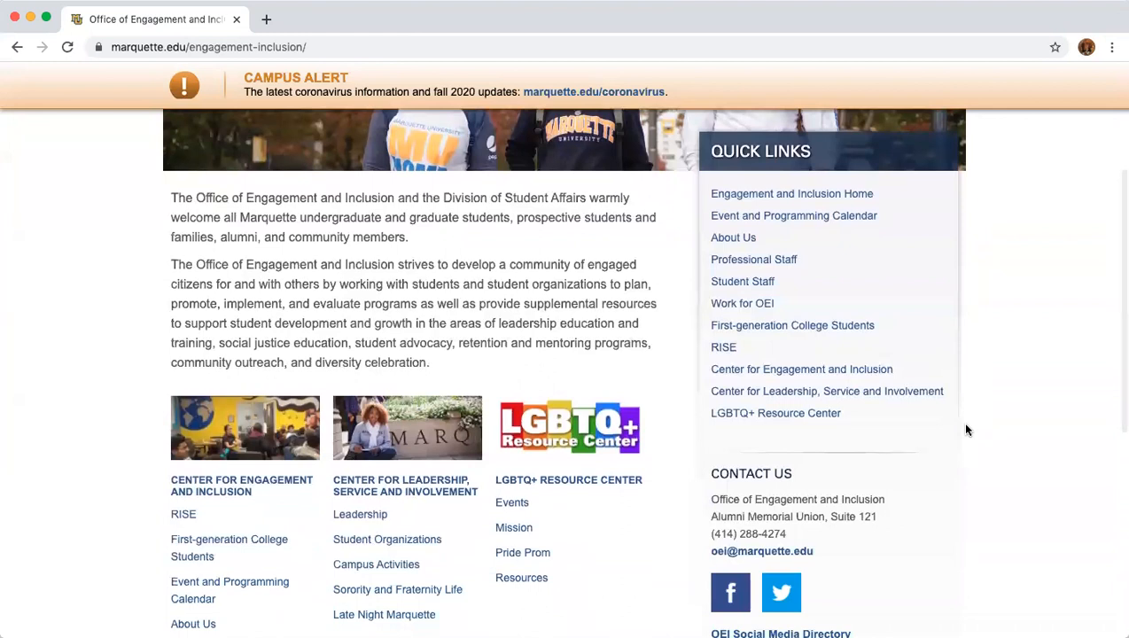
{"action": "scroll", "coordinate": [967, 429], "scroll_direction": "down", "scroll_amount": 1}
{"action": "scroll", "coordinate": [967, 430], "scroll_direction": "up", "scroll_amount": 5}
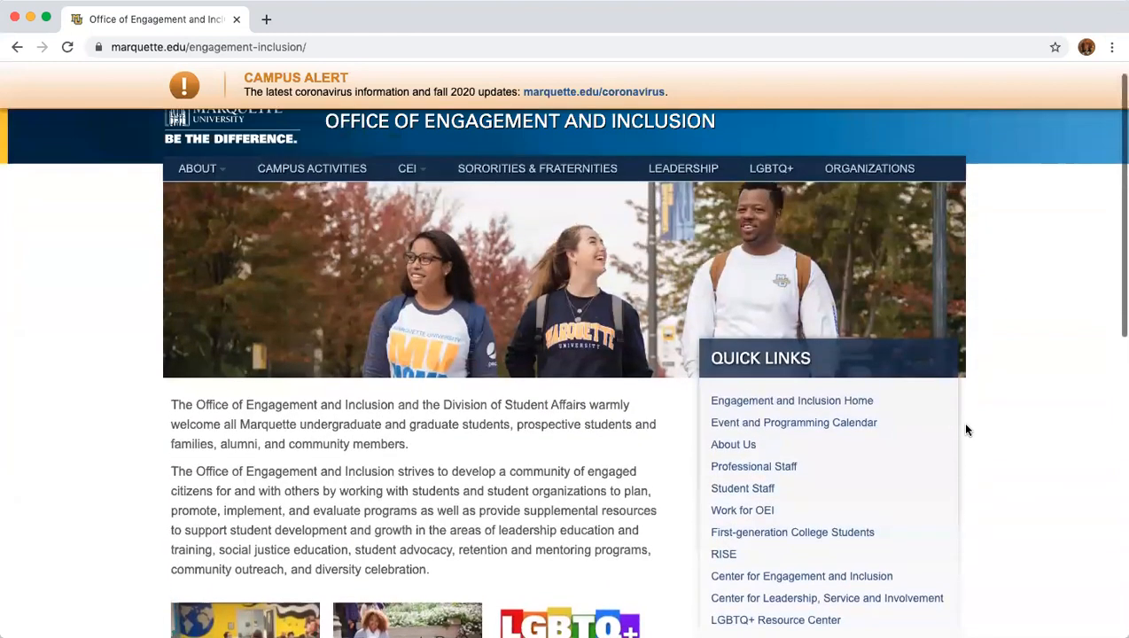
{"action": "scroll", "coordinate": [967, 430], "scroll_direction": "up", "scroll_amount": 1}
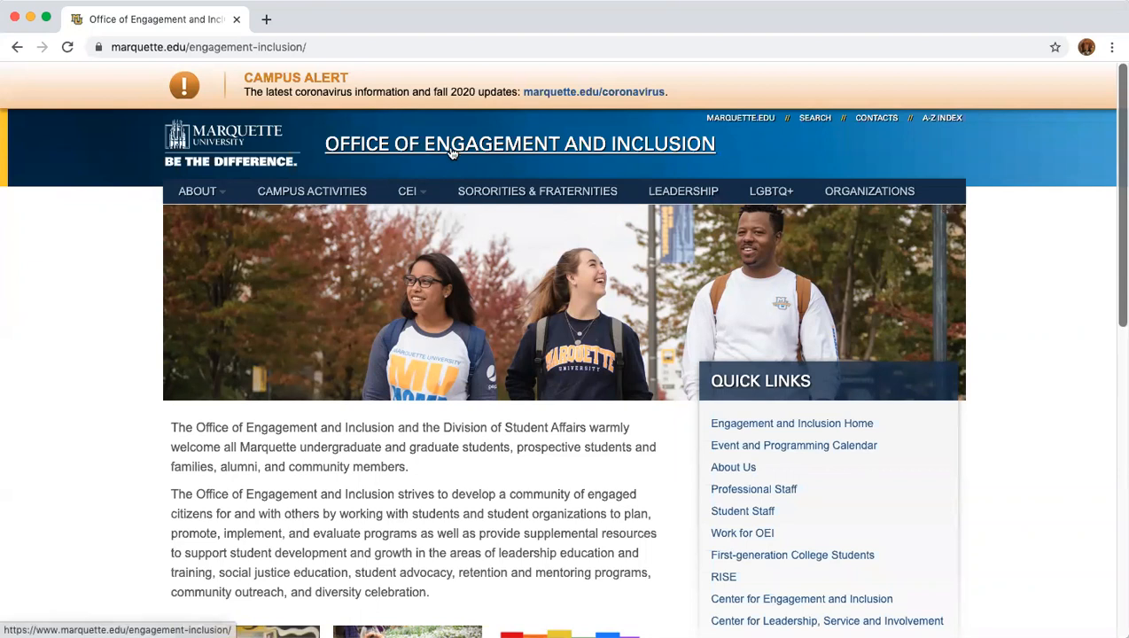
{"action": "left_click", "coordinate": [324, 47]}
{"action": "left_click_drag", "start_coordinate": [307, 47], "coordinate": [91, 49]}
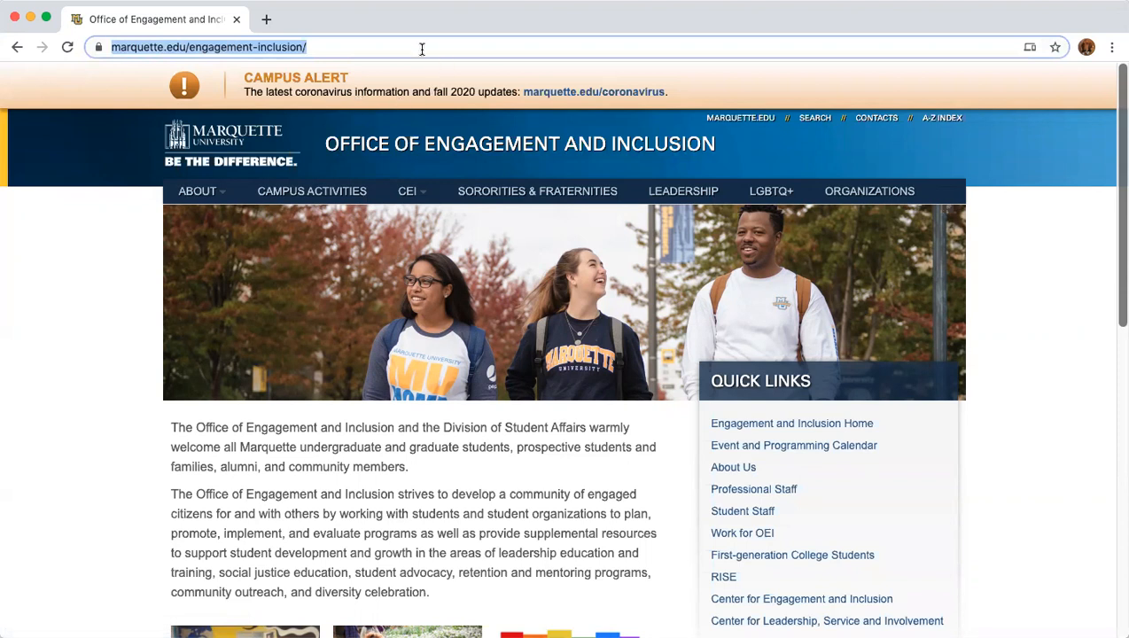
{"action": "left_click", "coordinate": [728, 90]}
{"action": "left_click", "coordinate": [828, 198]}
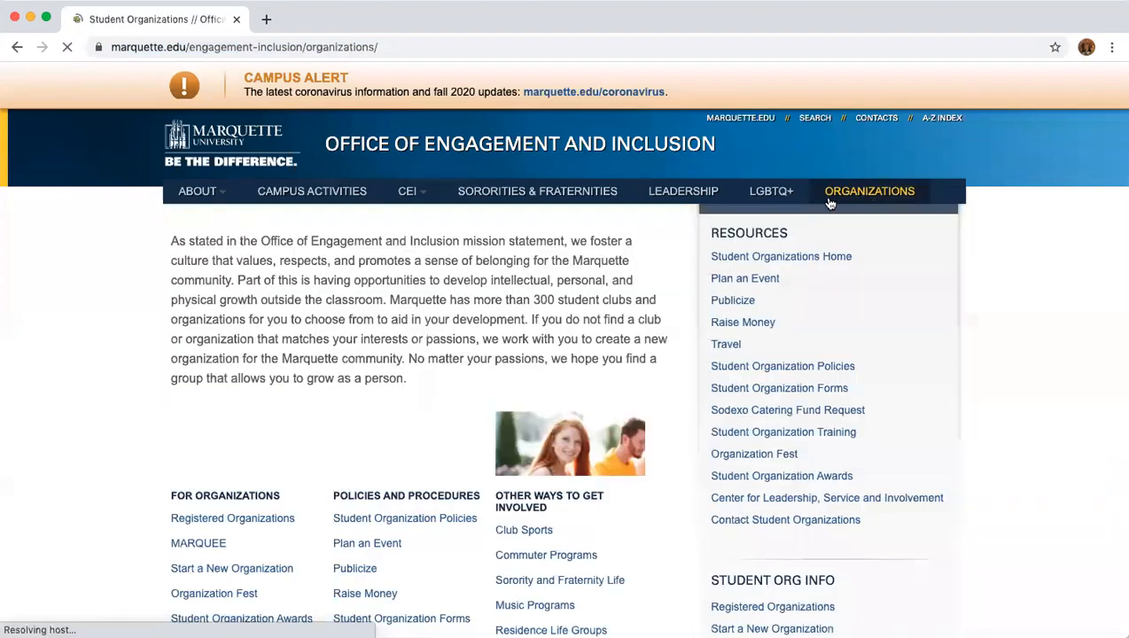
{"action": "scroll", "coordinate": [560, 461], "scroll_direction": "down", "scroll_amount": 10}
{"action": "scroll", "coordinate": [549, 463], "scroll_direction": "up", "scroll_amount": 3}
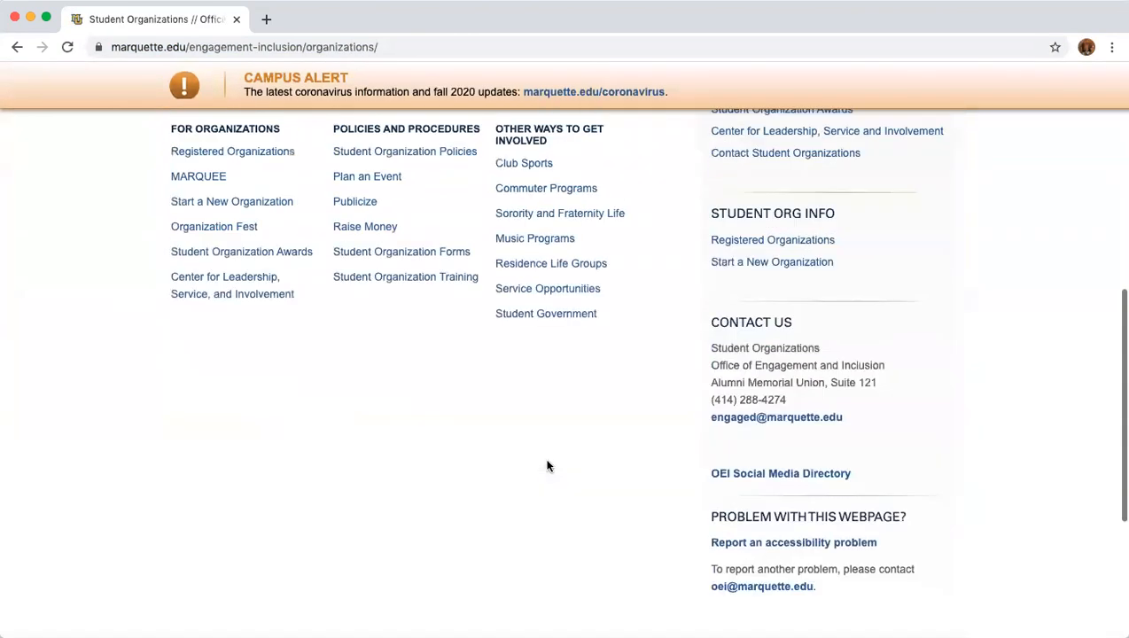
Open MARQUEE Events & Engagement and log in from the top-right user menu.
{"action": "left_click", "coordinate": [207, 177]}
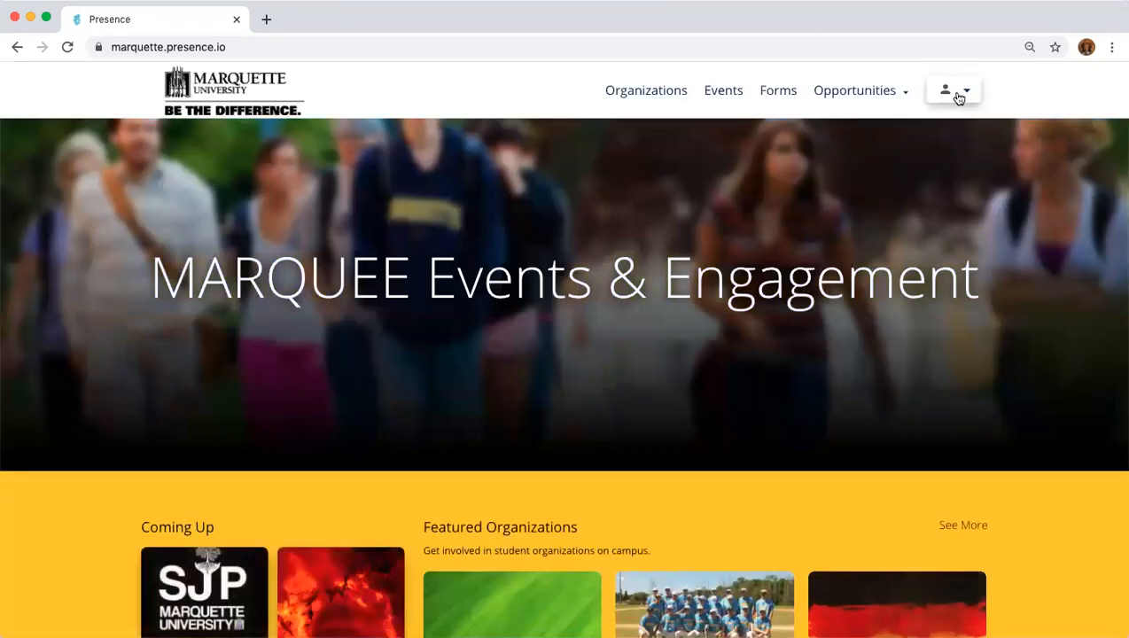
{"action": "left_click", "coordinate": [958, 98]}
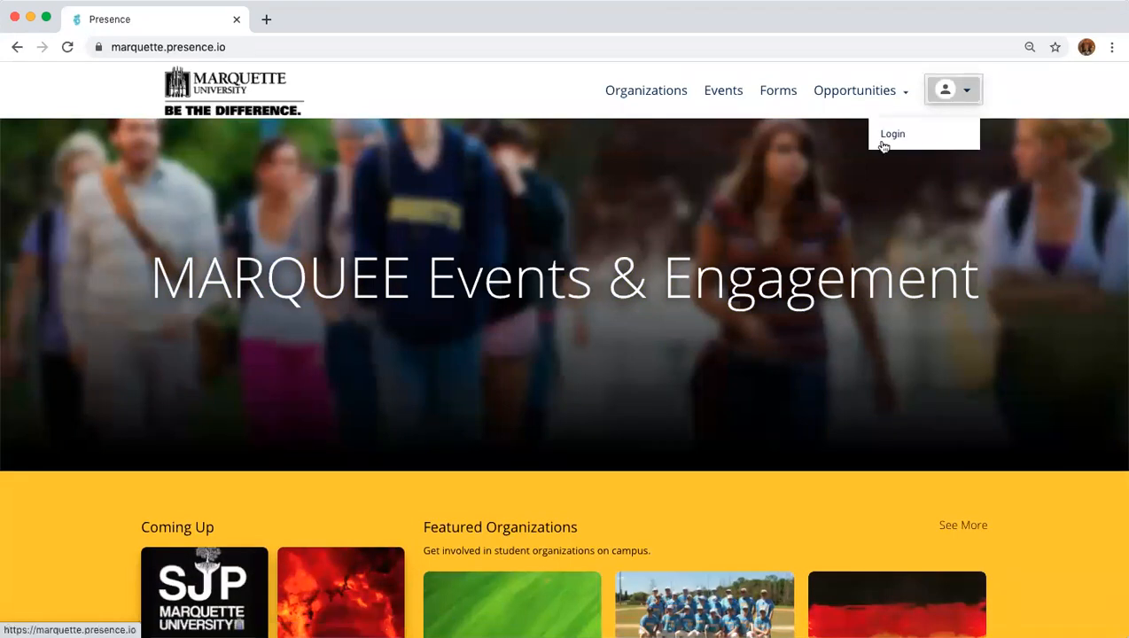
{"action": "left_click", "coordinate": [886, 138]}
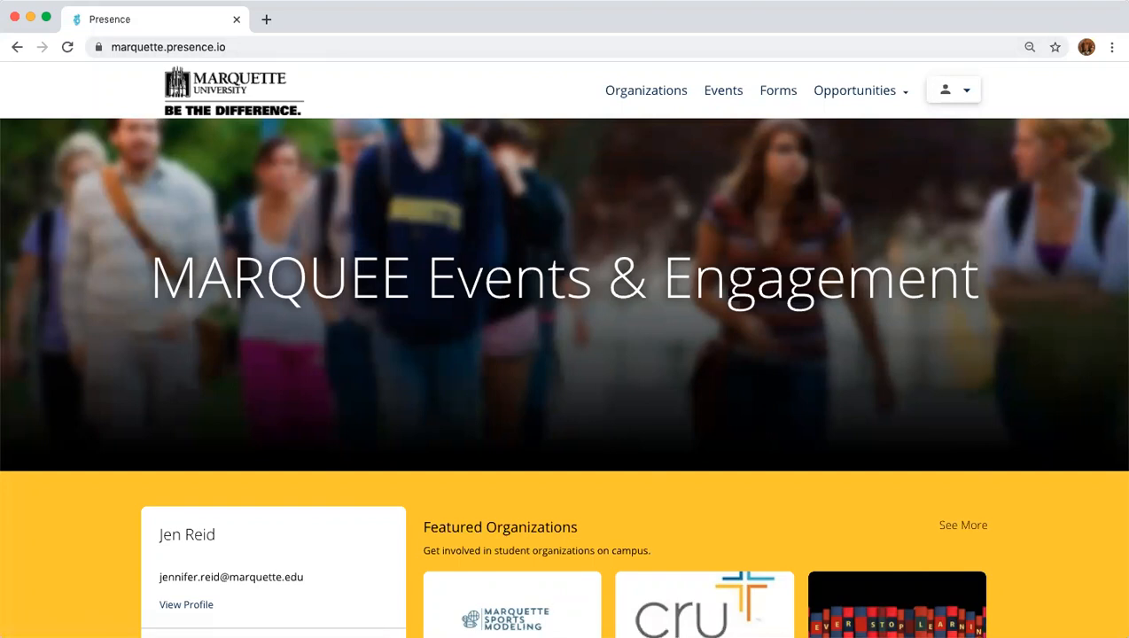
{"action": "left_click", "coordinate": [413, 40]}
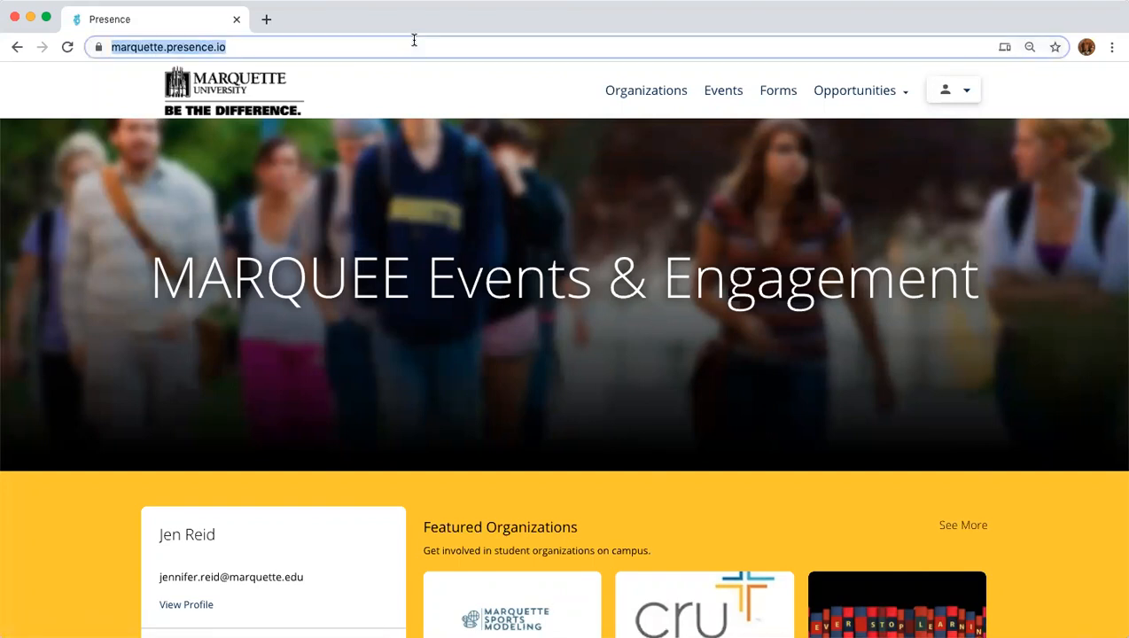
Load the admin/form/create-allocation/respond page and expand the Organization choices.
{"action": "type", "text": "https://marquette.presence.io/admin/form/create-allocation/respond"}
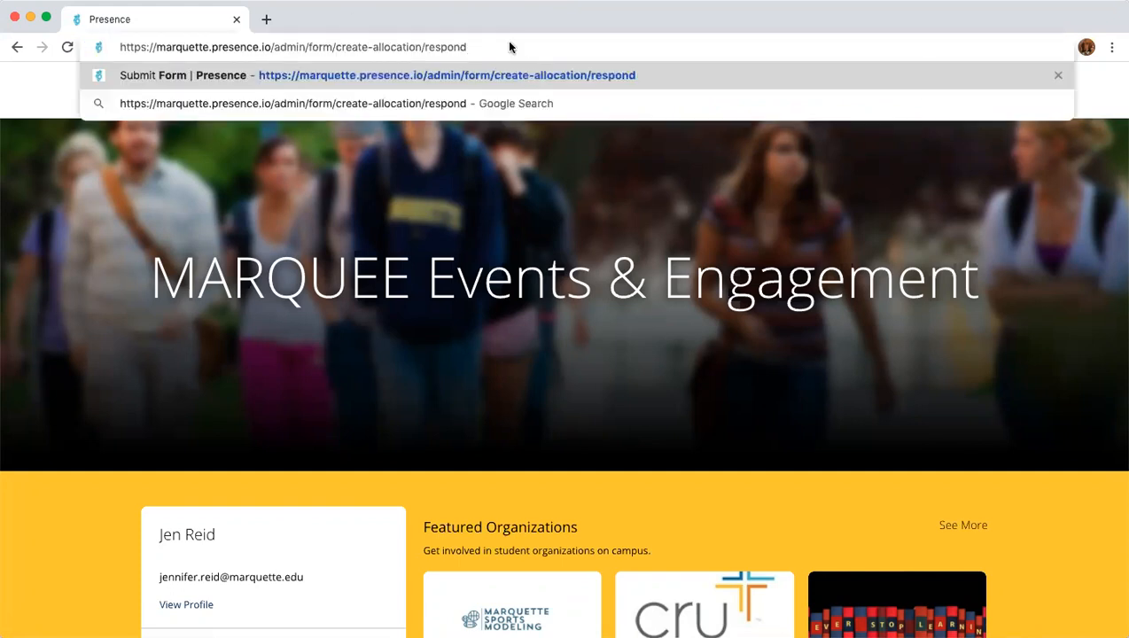
{"action": "key", "text": "Return"}
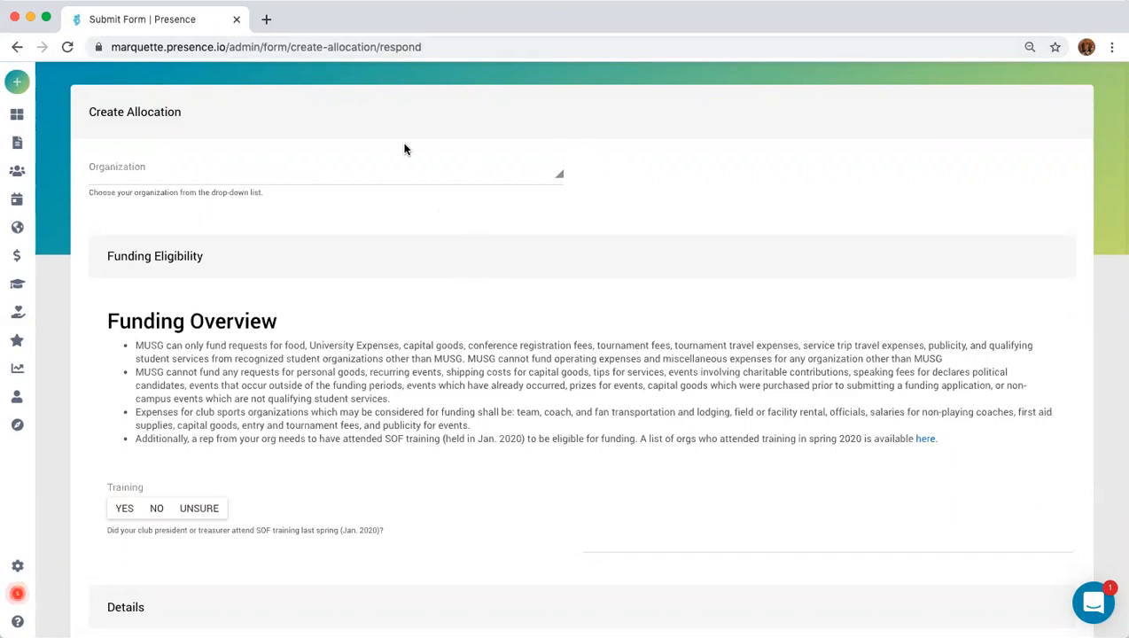
{"action": "left_click", "coordinate": [546, 174]}
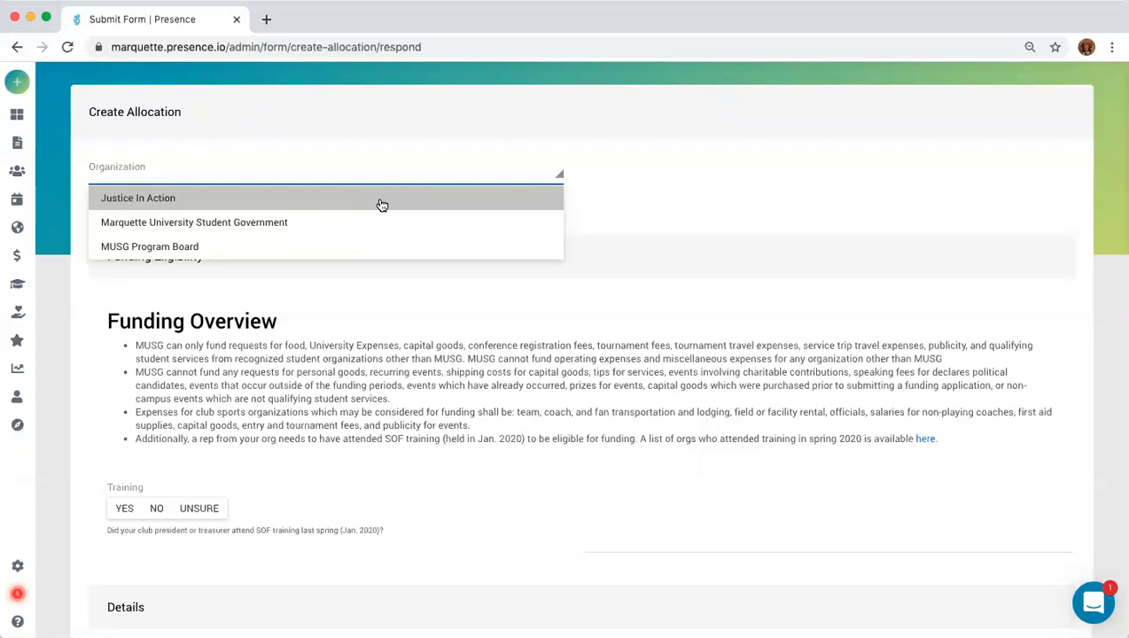
Choose Justice In Action as the organization and answer No to SOF training.
{"action": "left_click", "coordinate": [151, 201]}
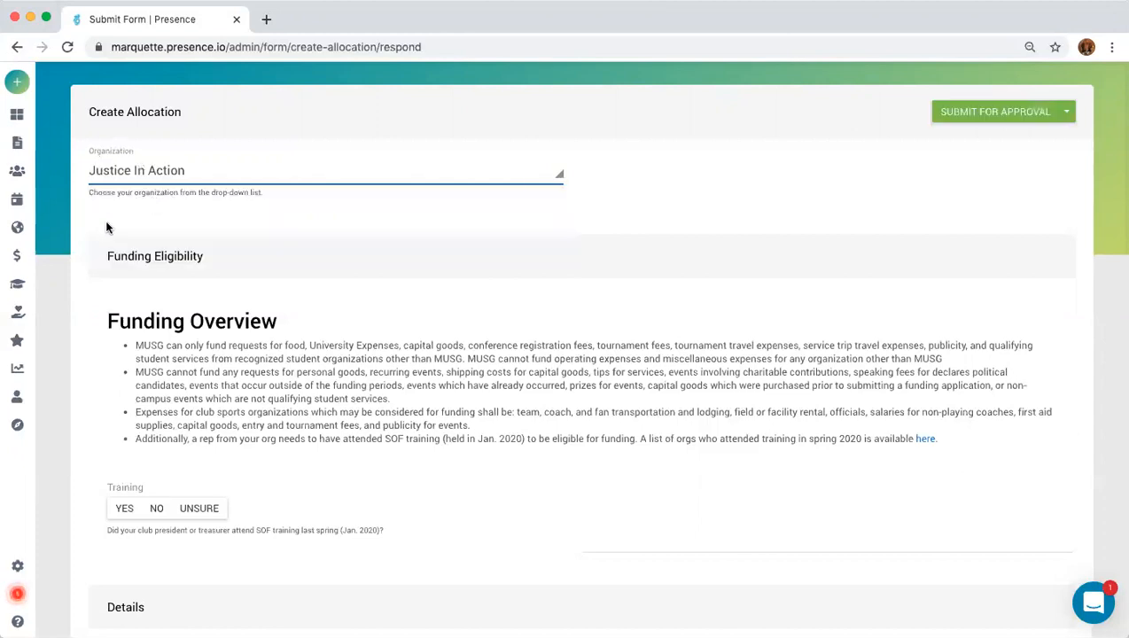
{"action": "scroll", "coordinate": [728, 282], "scroll_direction": "down", "scroll_amount": 2}
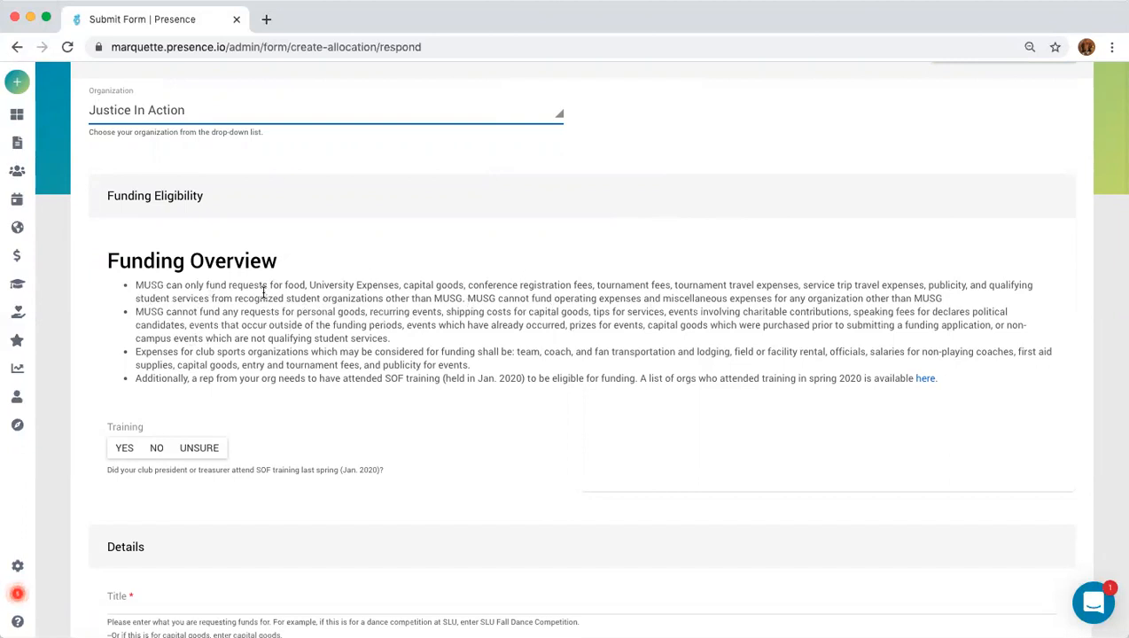
{"action": "left_click_drag", "start_coordinate": [136, 377], "coordinate": [939, 387]}
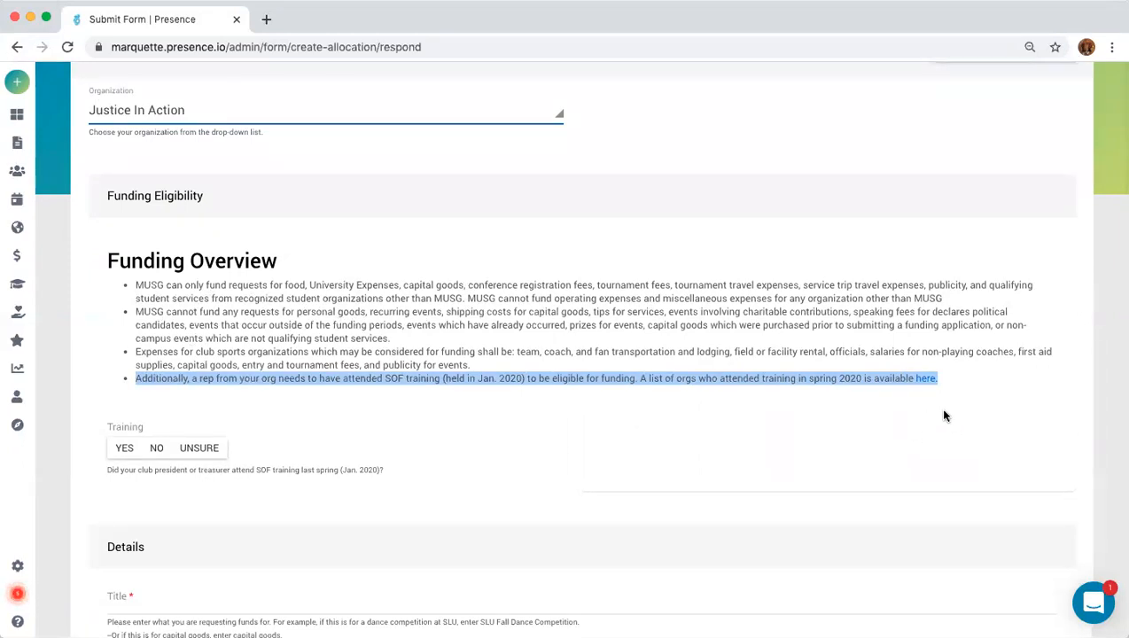
{"action": "left_click", "coordinate": [871, 420]}
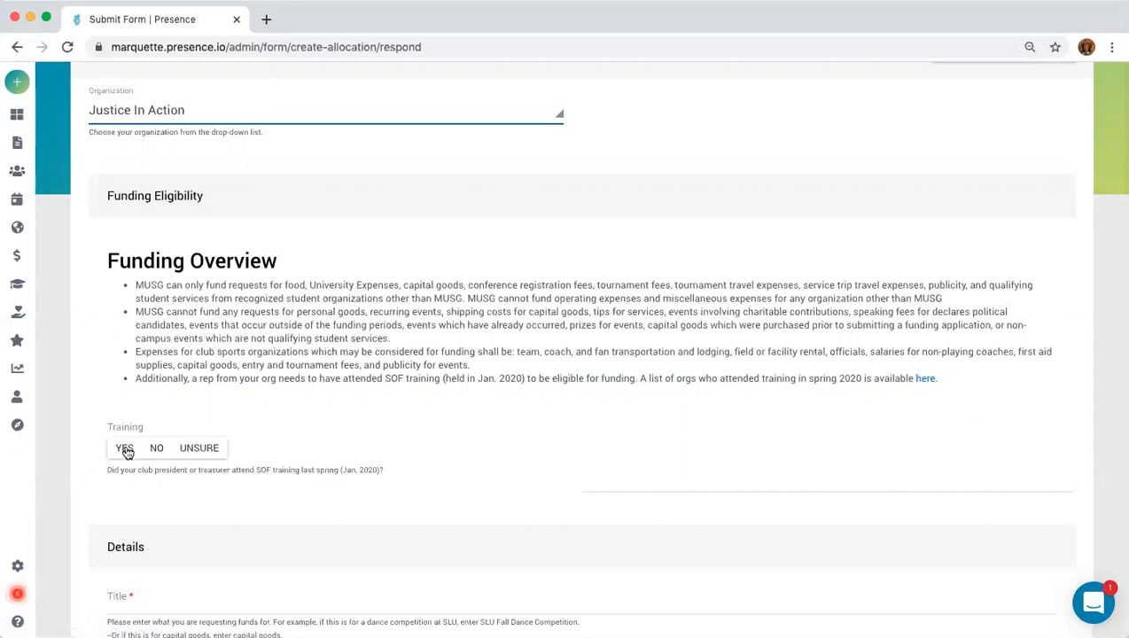
{"action": "left_click", "coordinate": [160, 449]}
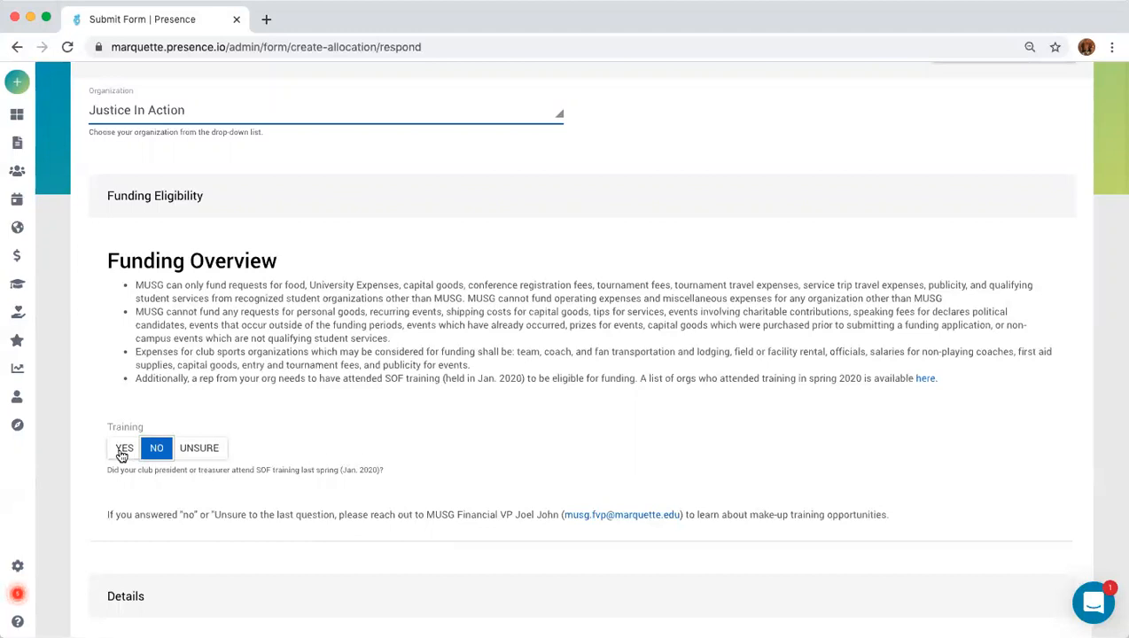
Scroll down to the Details section and place the cursor in the Title field.
{"action": "scroll", "coordinate": [286, 479], "scroll_direction": "down", "scroll_amount": 1}
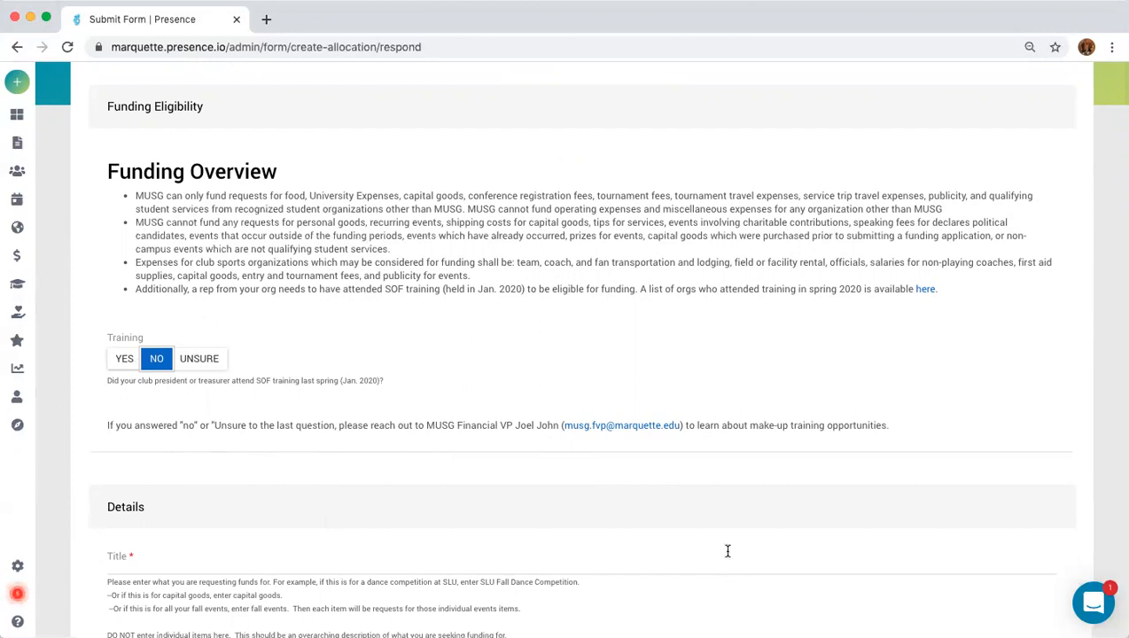
{"action": "scroll", "coordinate": [751, 550], "scroll_direction": "down", "scroll_amount": 2}
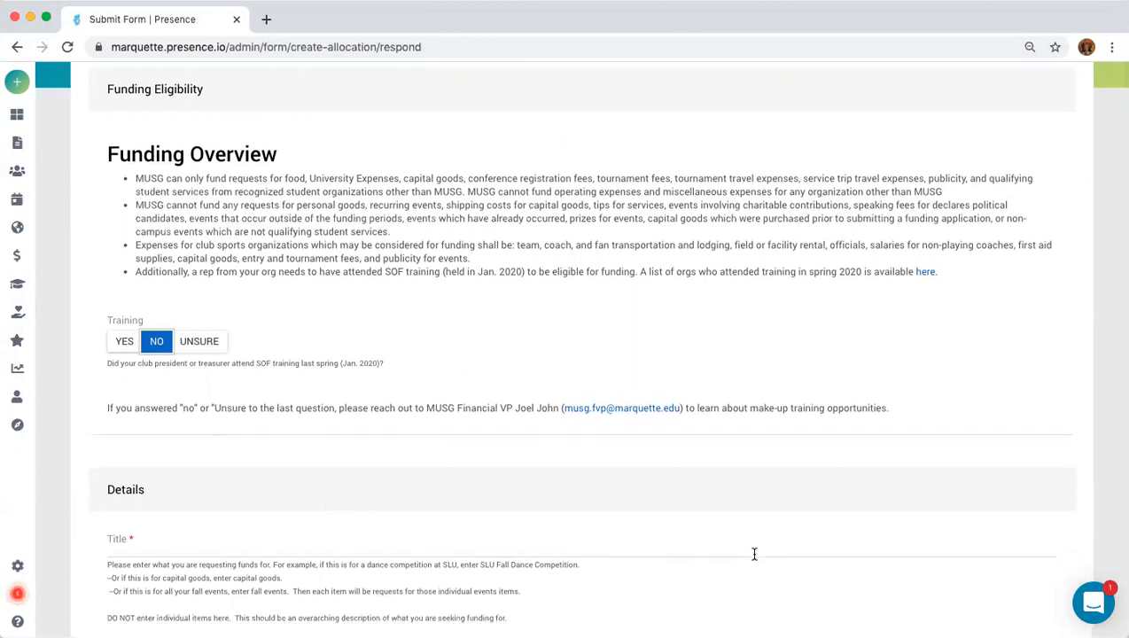
{"action": "scroll", "coordinate": [190, 443], "scroll_direction": "down", "scroll_amount": 3}
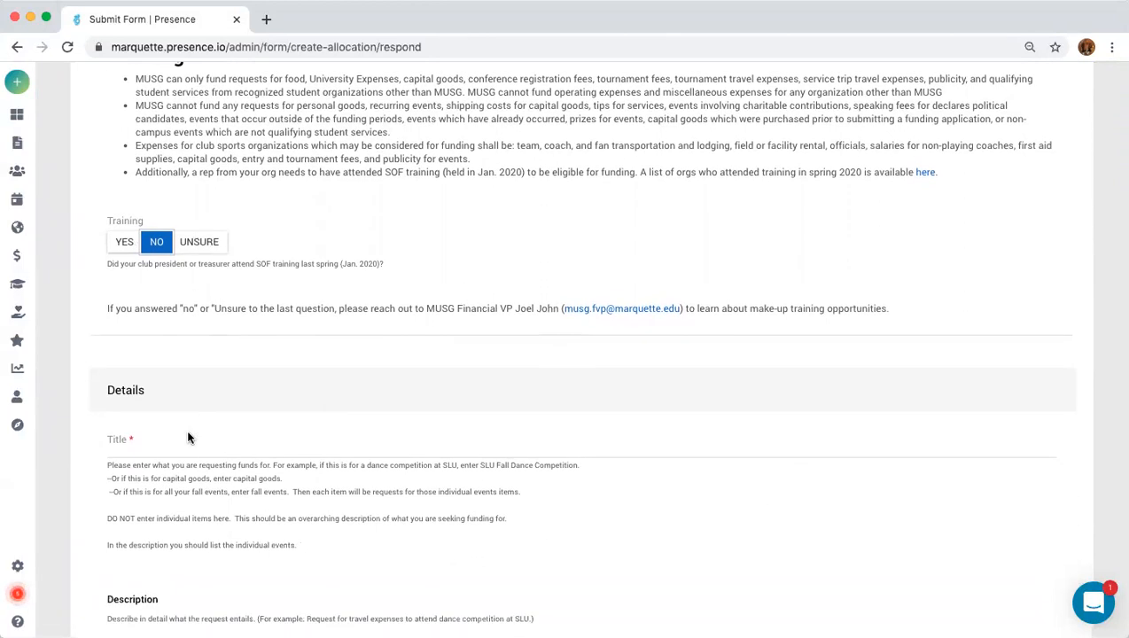
{"action": "scroll", "coordinate": [186, 340], "scroll_direction": "down", "scroll_amount": 2}
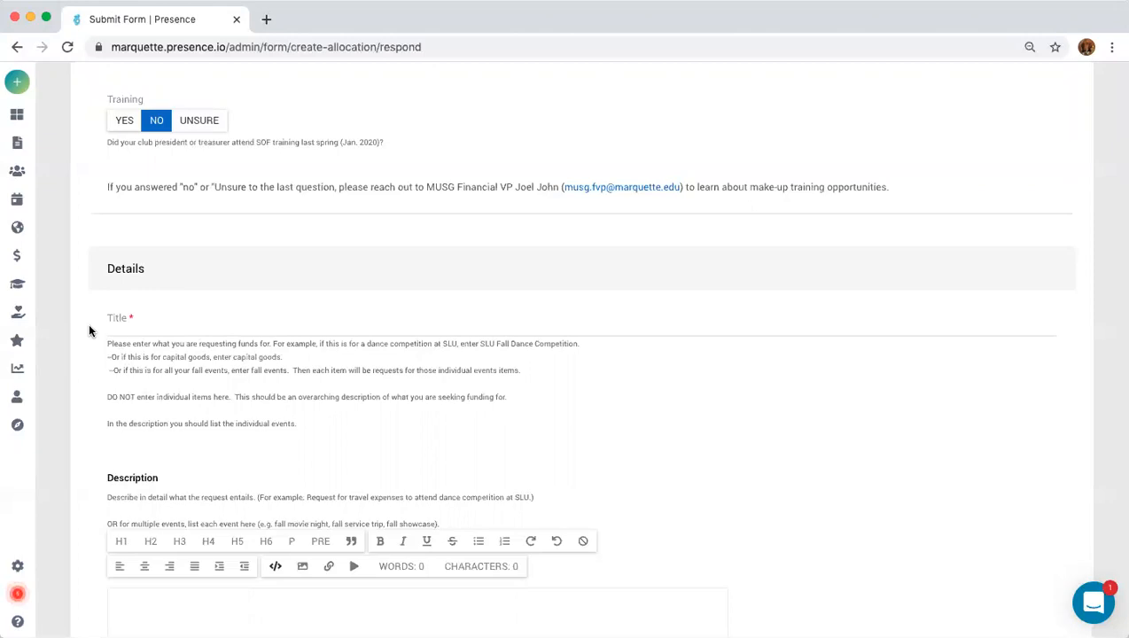
{"action": "left_click", "coordinate": [182, 324]}
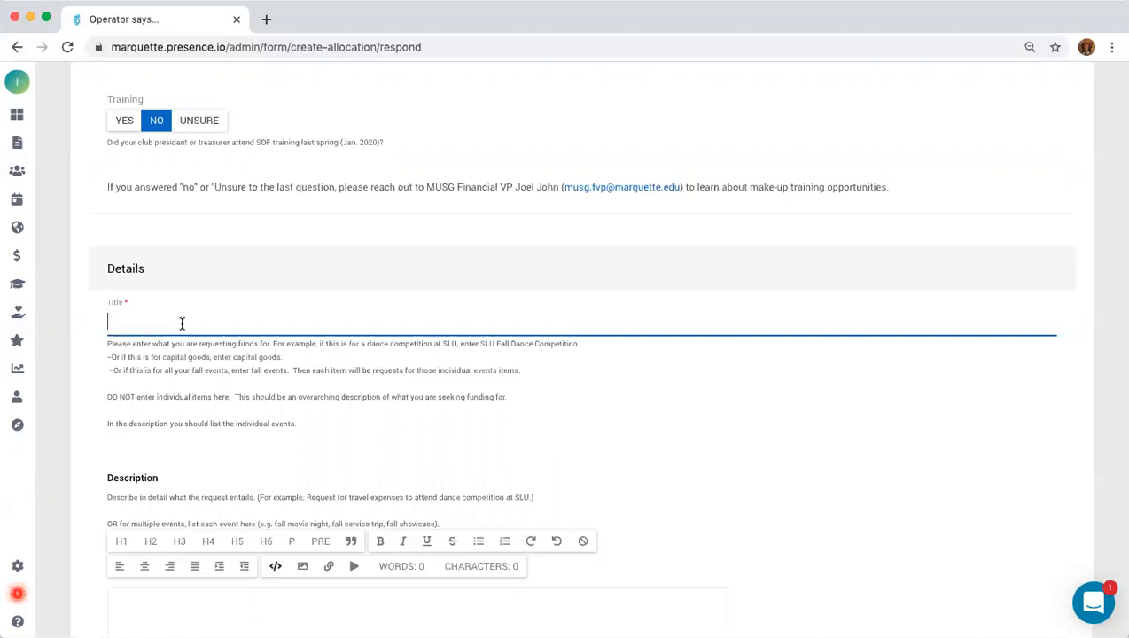
Enter 'Fall Leadership Conference at UW Madison and Capital Goods' as the request title.
{"action": "type", "text": "Fall "}
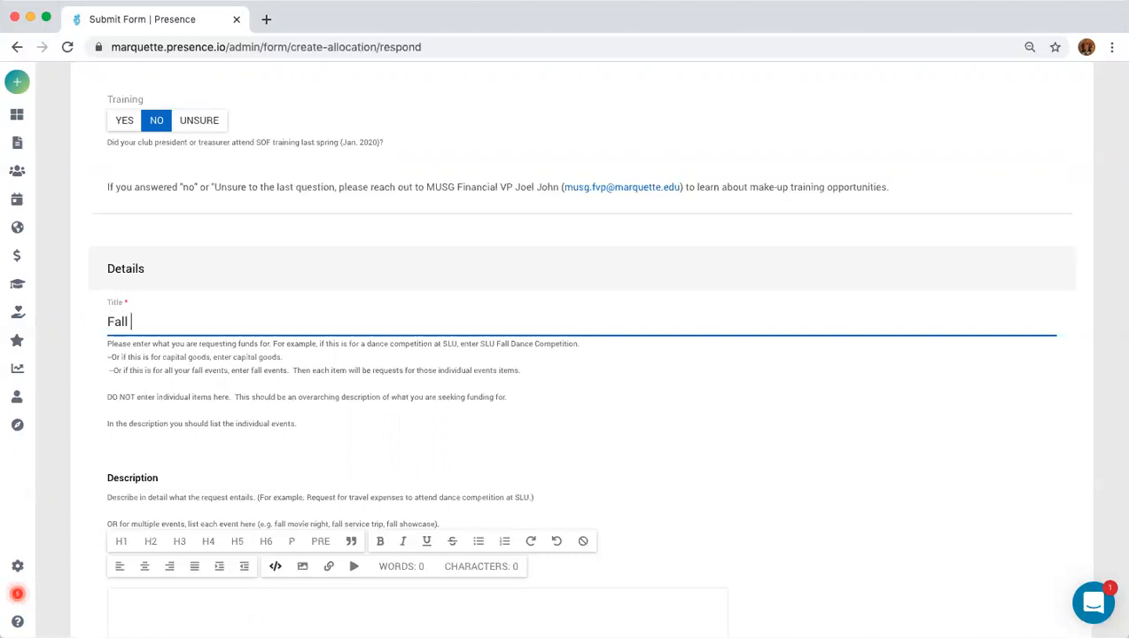
{"action": "type", "text": "Leadership Conf"}
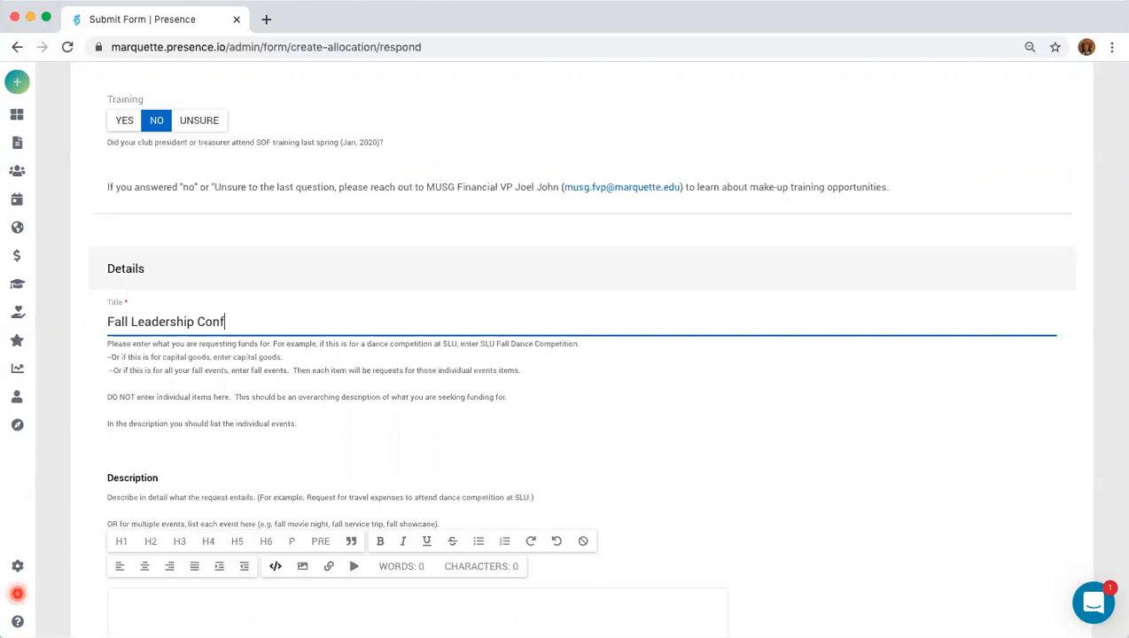
{"action": "type", "text": "erence at UW M"}
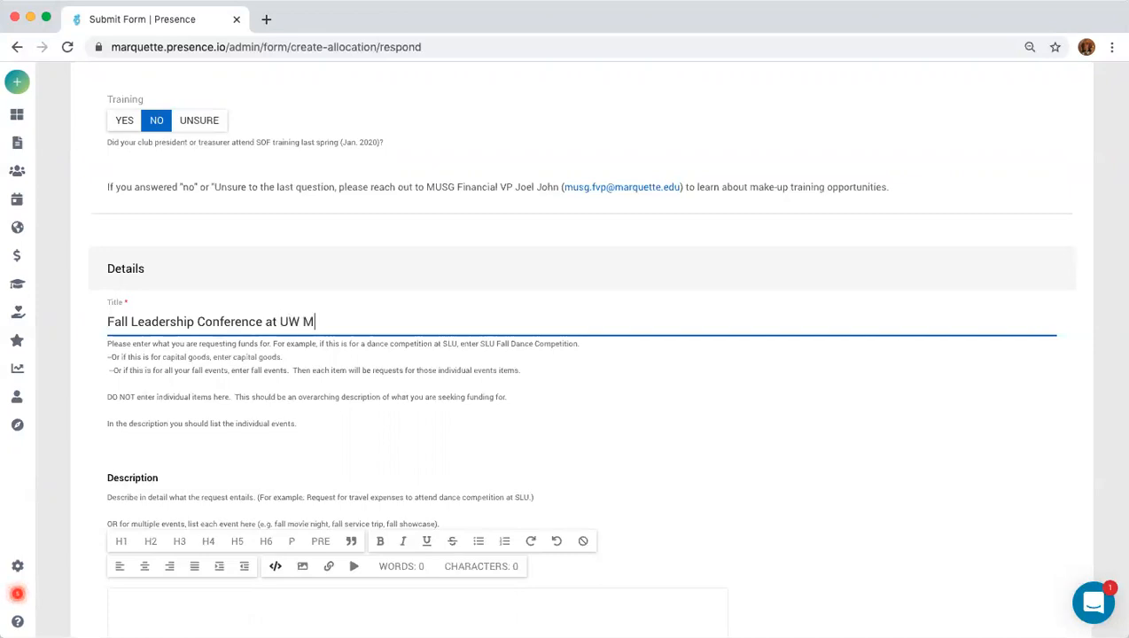
{"action": "type", "text": "adison and Capita"}
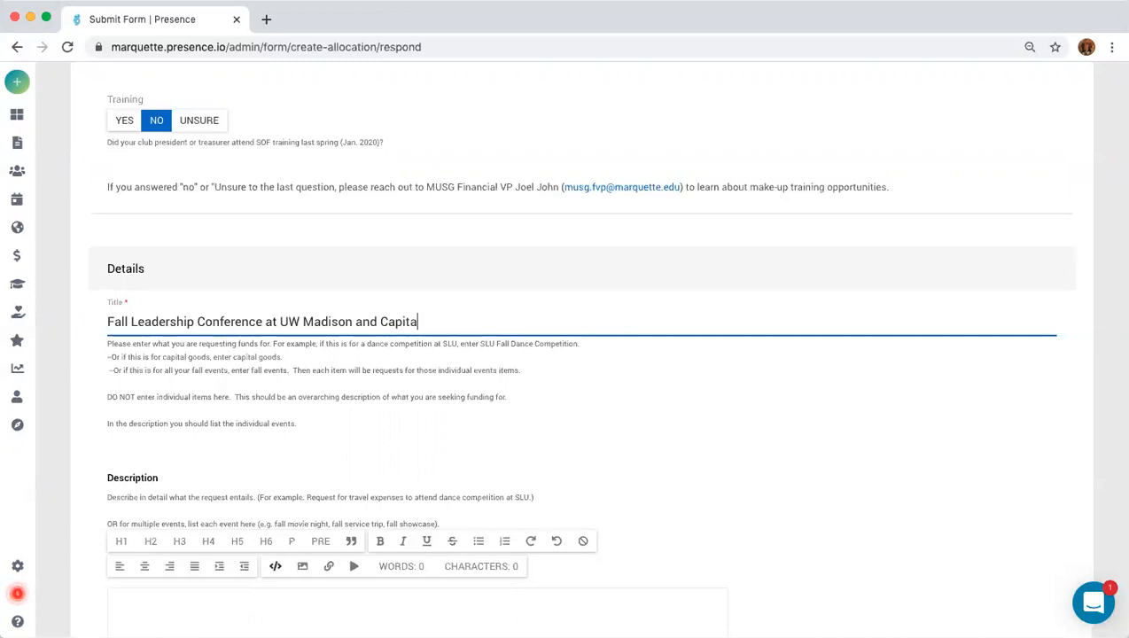
{"action": "type", "text": "l Goods"}
{"action": "scroll", "coordinate": [273, 386], "scroll_direction": "down", "scroll_amount": 2}
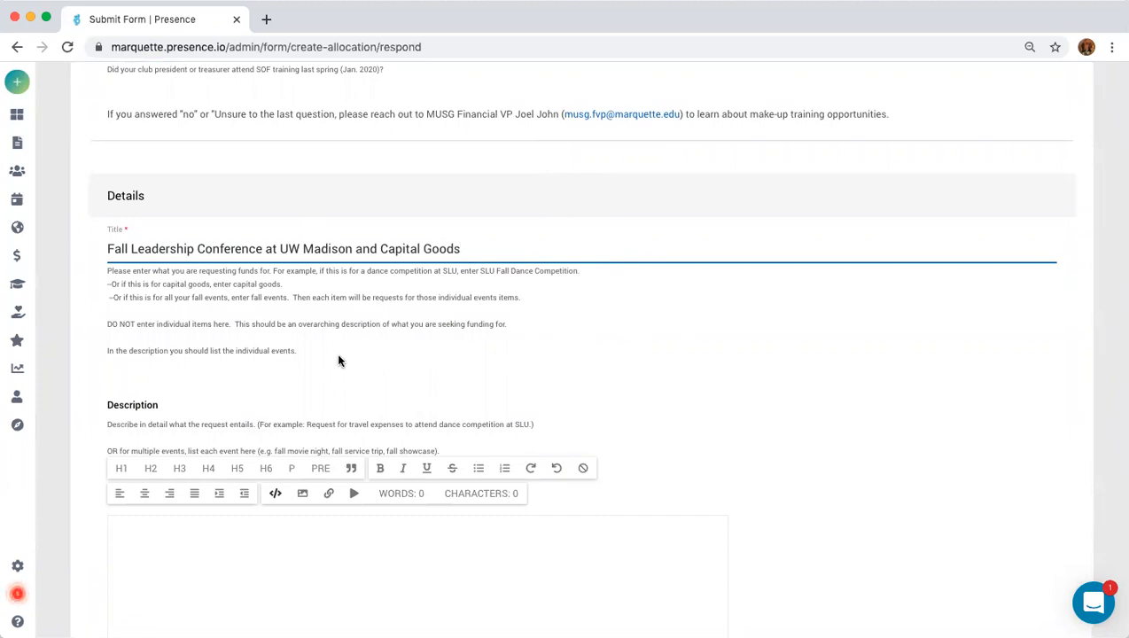
{"action": "left_click", "coordinate": [192, 538]}
Write a numbered Description: Conference registration fees, Lodging, Gas expenses, capital goods (notebooks for meetings for members).
{"action": "scroll", "coordinate": [220, 545], "scroll_direction": "down", "scroll_amount": 1}
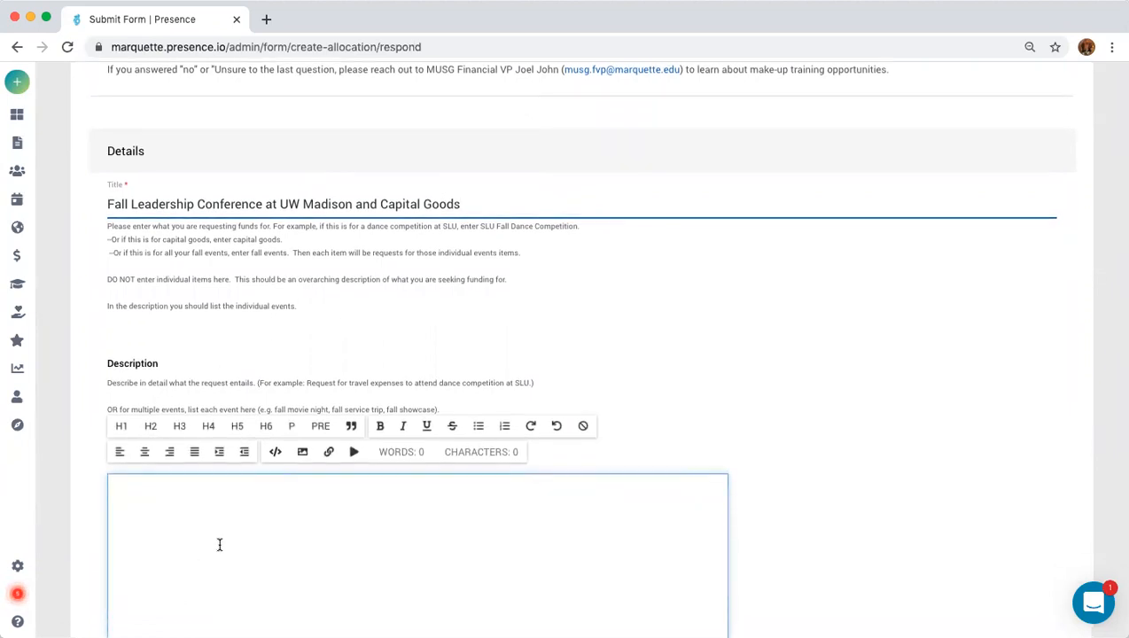
{"action": "scroll", "coordinate": [216, 539], "scroll_direction": "down", "scroll_amount": 1}
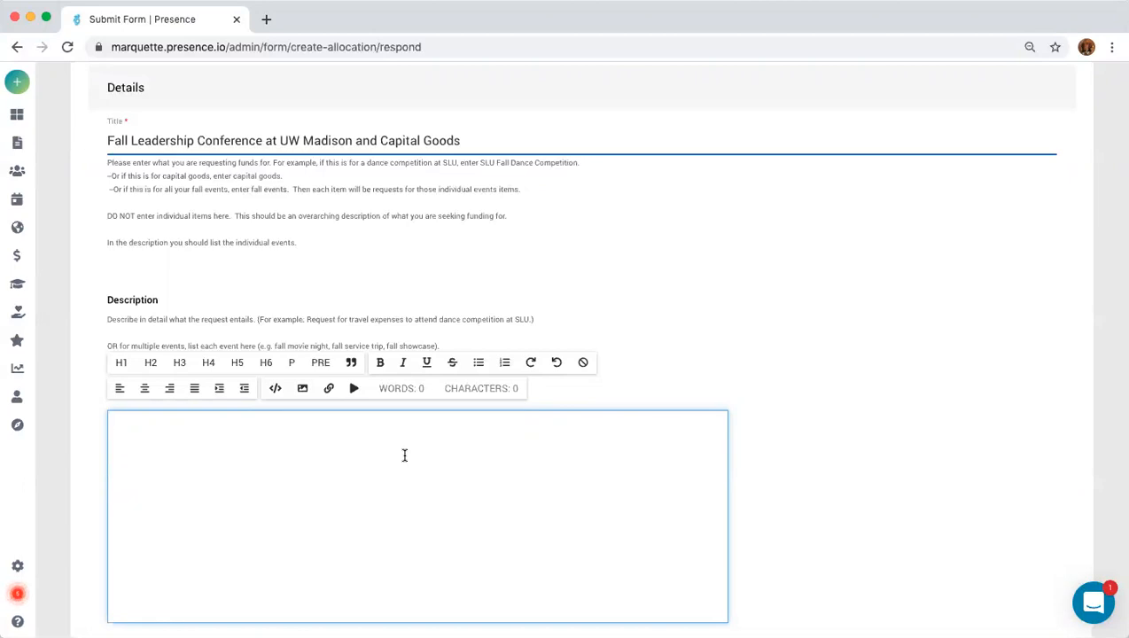
{"action": "left_click", "coordinate": [504, 364]}
{"action": "scroll", "coordinate": [219, 466], "scroll_direction": "up", "scroll_amount": 1}
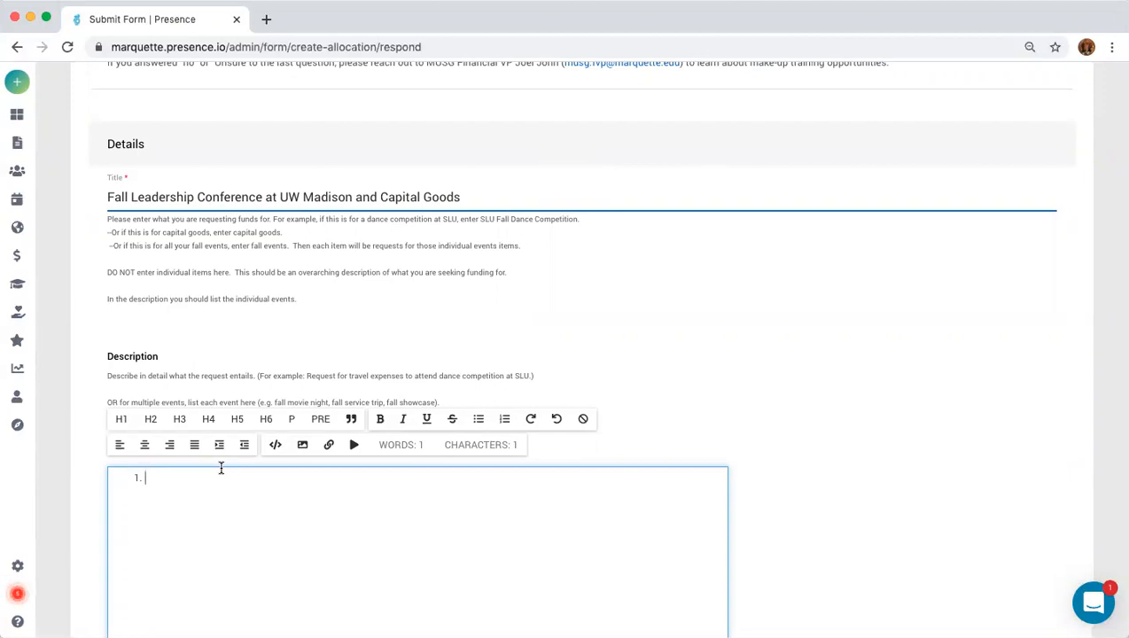
{"action": "type", "text": "Conference registration fees"}
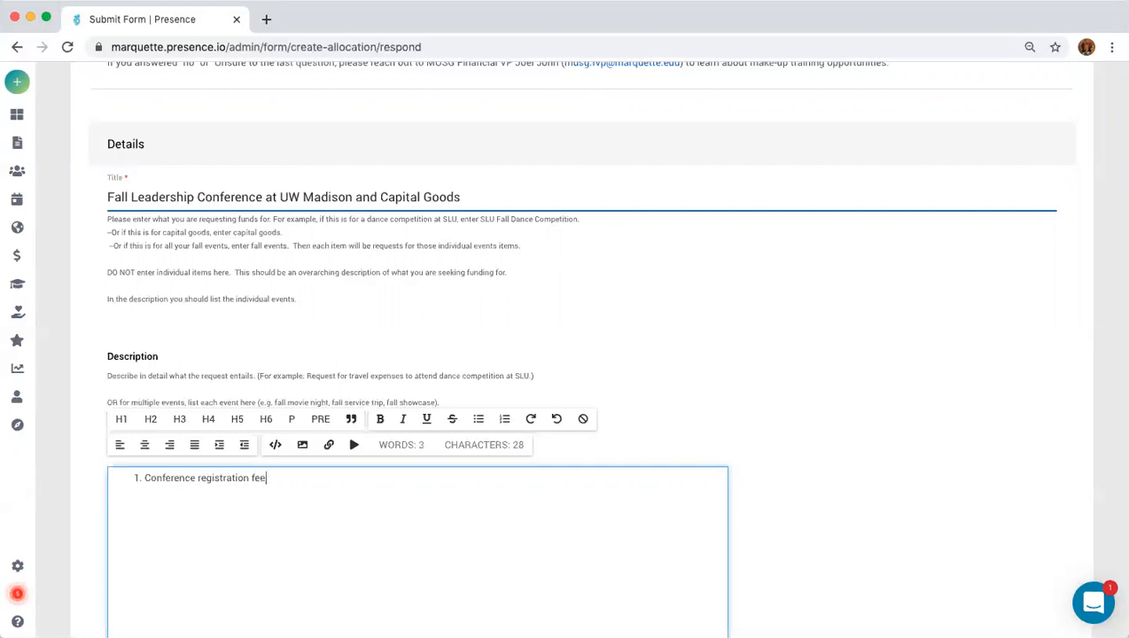
{"action": "key", "text": "Return"}
{"action": "type", "text": "Lodging"}
{"action": "key", "text": "Return"}
{"action": "type", "text": "Gas expenses"}
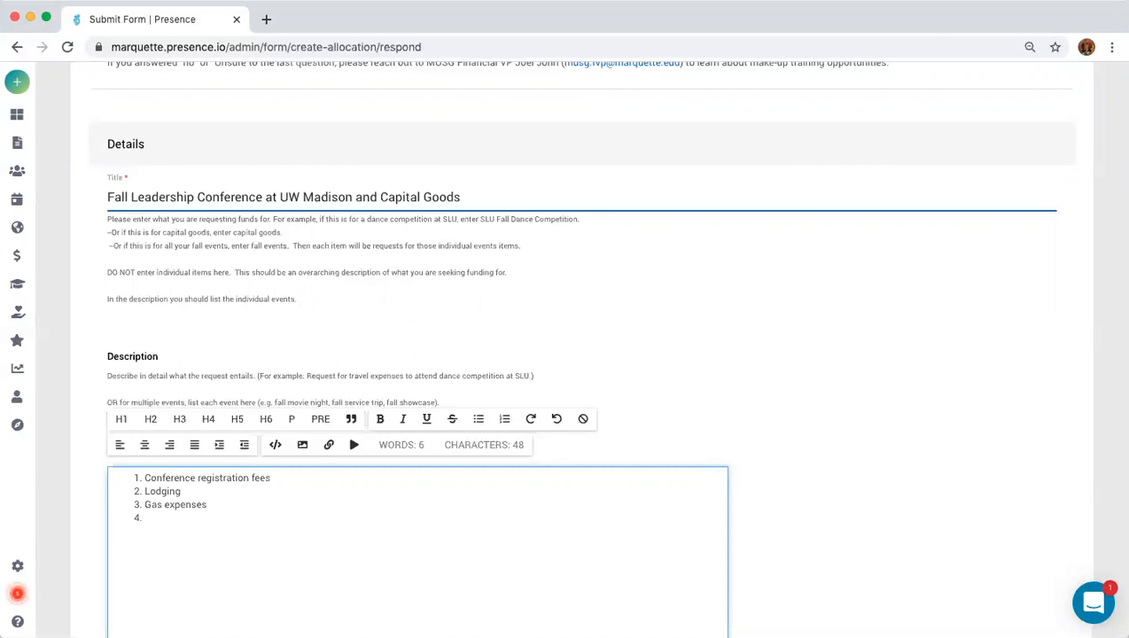
{"action": "type", "text": "capital goods (notebooks"}
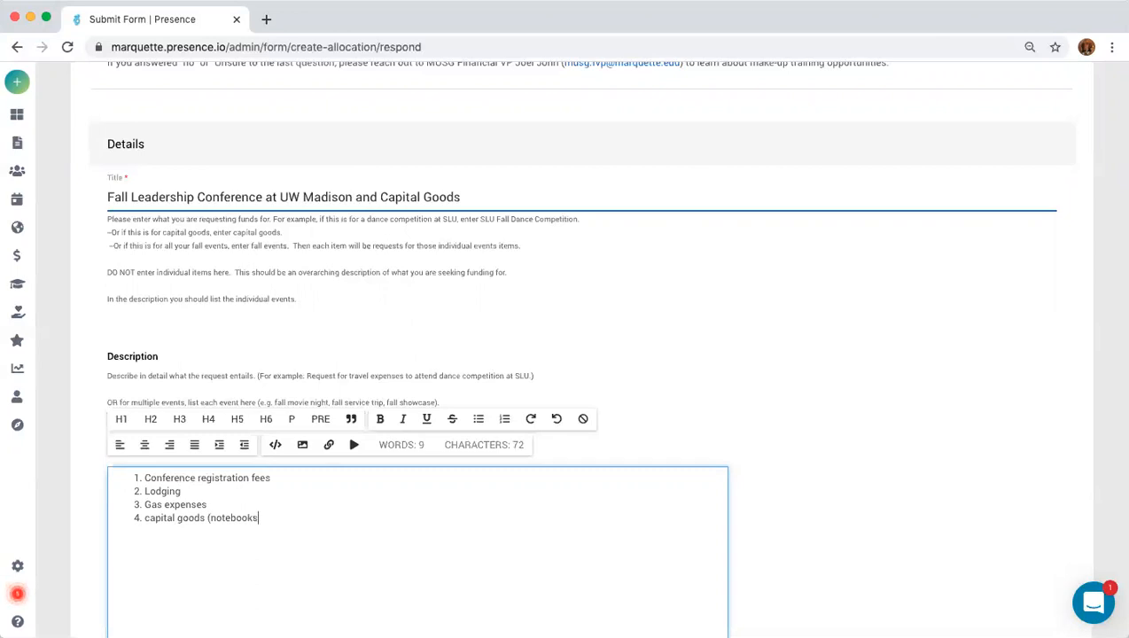
{"action": "type", "text": " for meetin"}
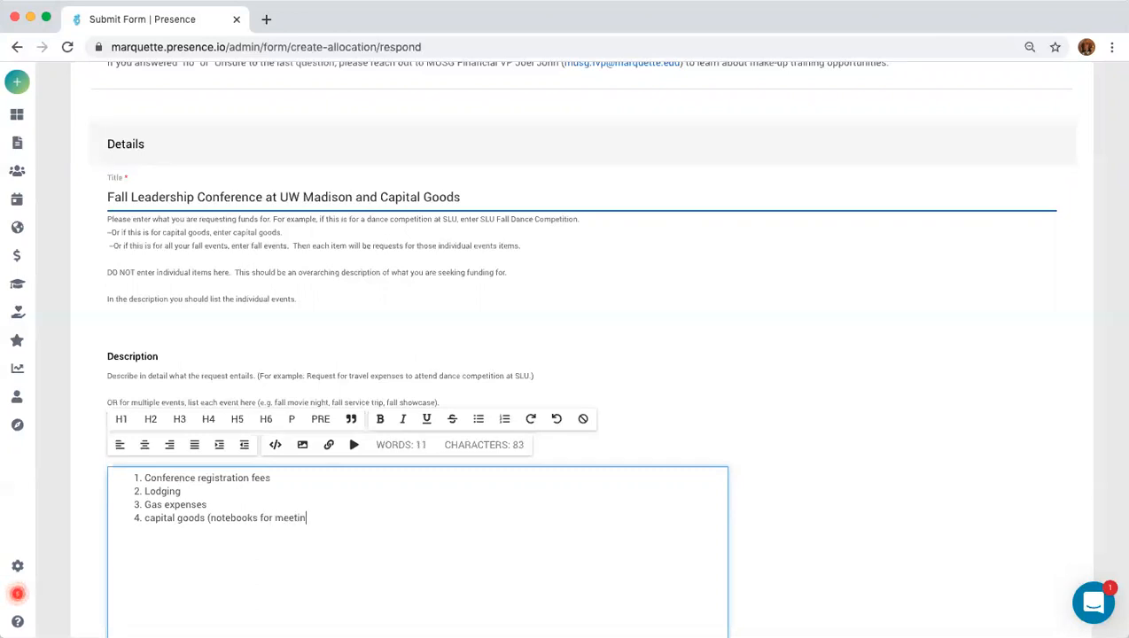
{"action": "type", "text": "gs for members)"}
{"action": "scroll", "coordinate": [514, 524], "scroll_direction": "down", "scroll_amount": 2}
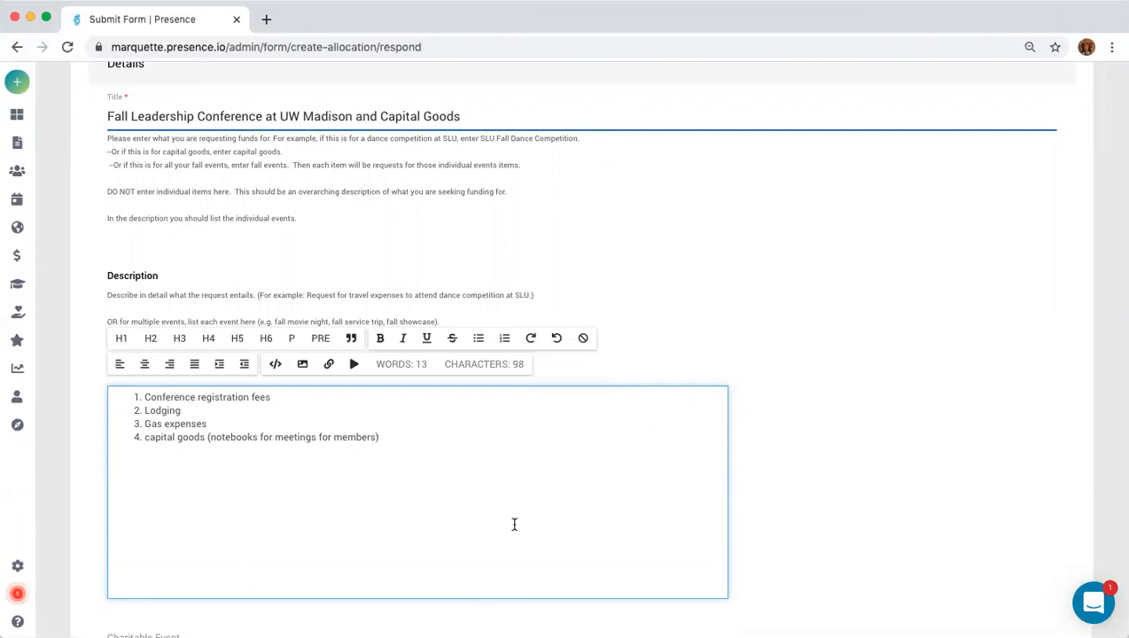
Set the Charitable Event question to NO.
{"action": "scroll", "coordinate": [374, 503], "scroll_direction": "down", "scroll_amount": 6}
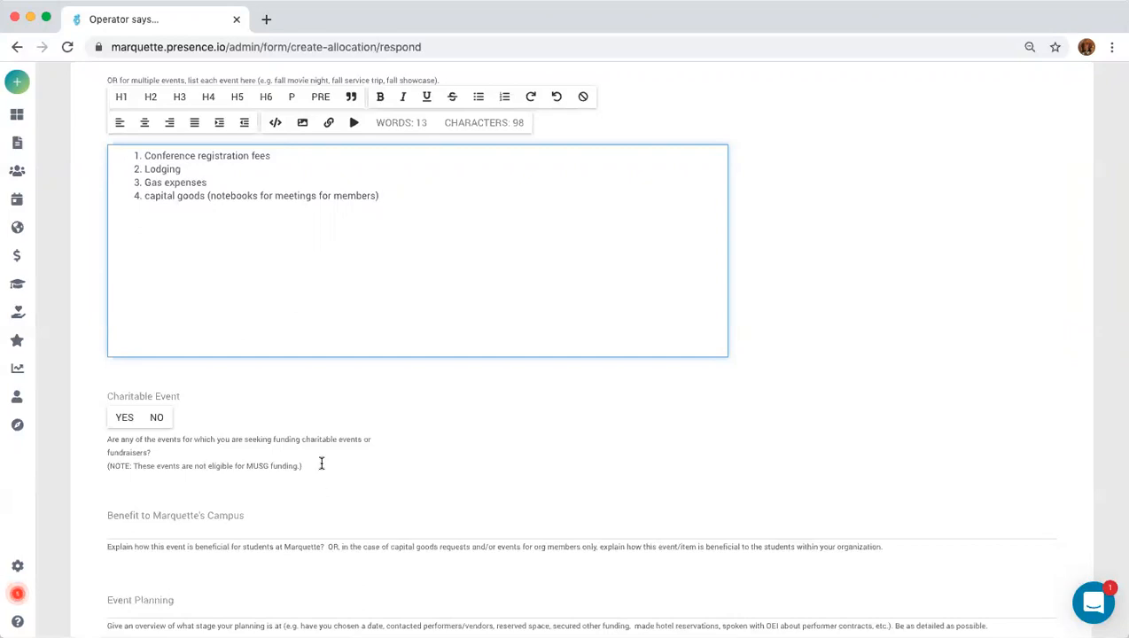
{"action": "left_click", "coordinate": [125, 419]}
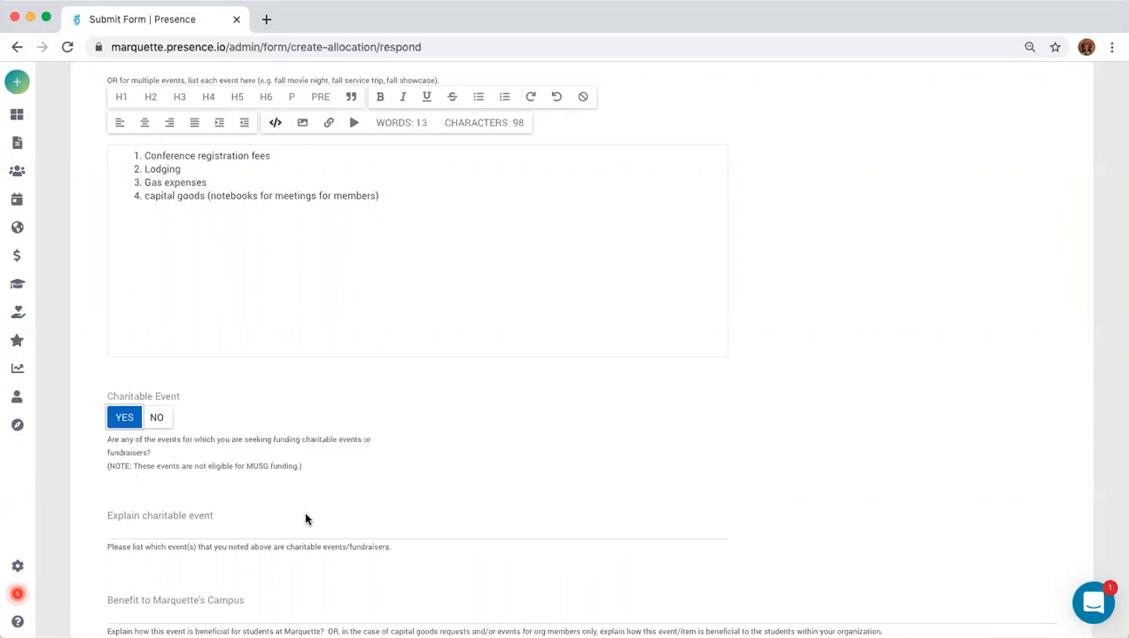
{"action": "left_click", "coordinate": [160, 419]}
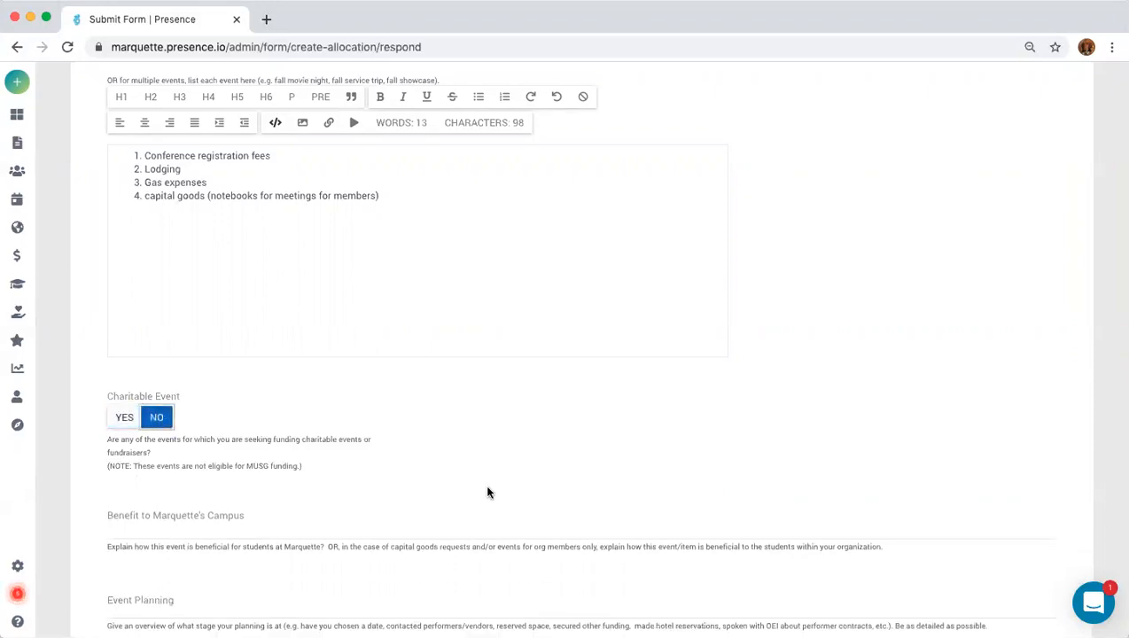
{"action": "left_click", "coordinate": [221, 527]}
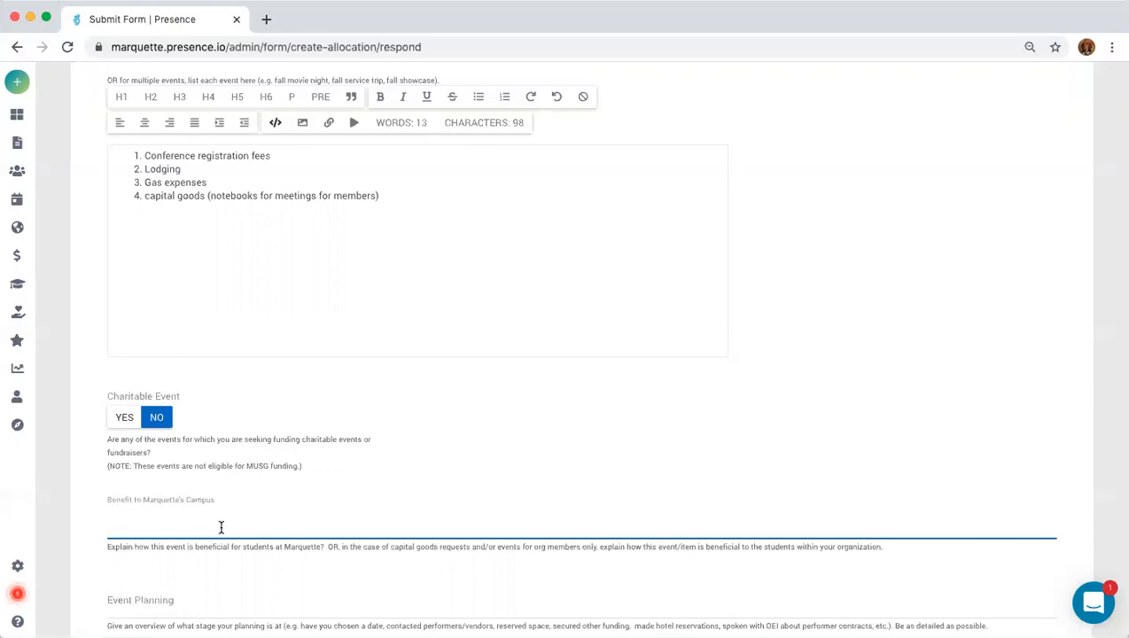
Explain the benefit: members share conference leadership skills; notebooks help them reflect at meetings.
{"action": "type", "text": "Members will gain leadership skills at conference and share with other club members"}
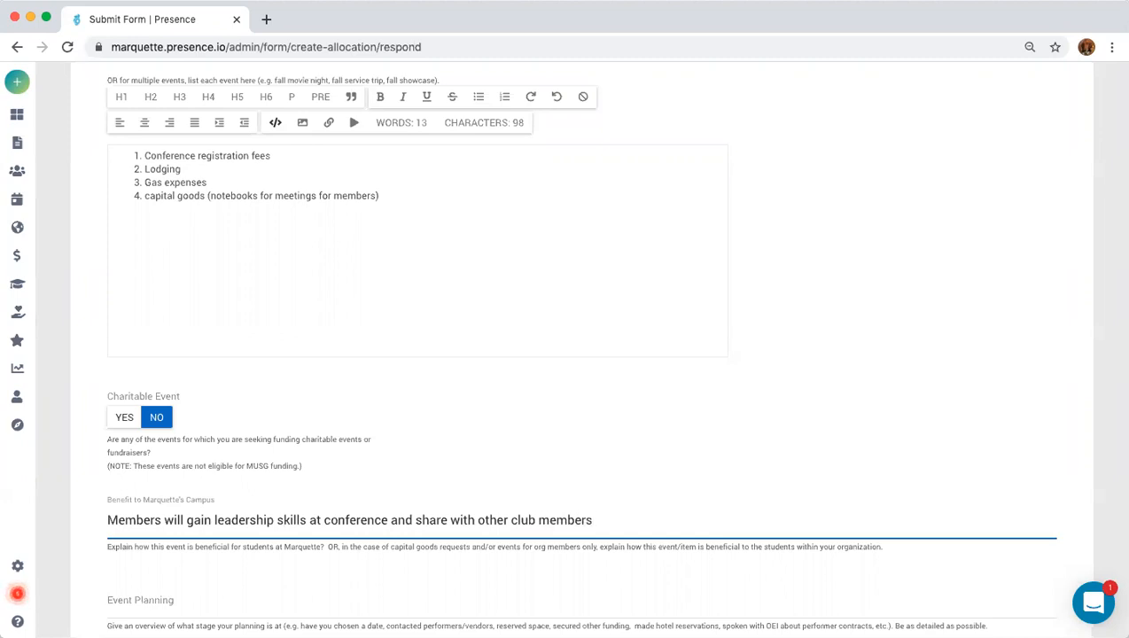
{"action": "type", "text": "."}
{"action": "type", "text": " Cap"}
{"action": "key", "text": "BackSpace"}
{"action": "key", "text": "BackSpace"}
{"action": "key", "text": "BackSpace"}
{"action": "type", "text": "Notesbooks are"}
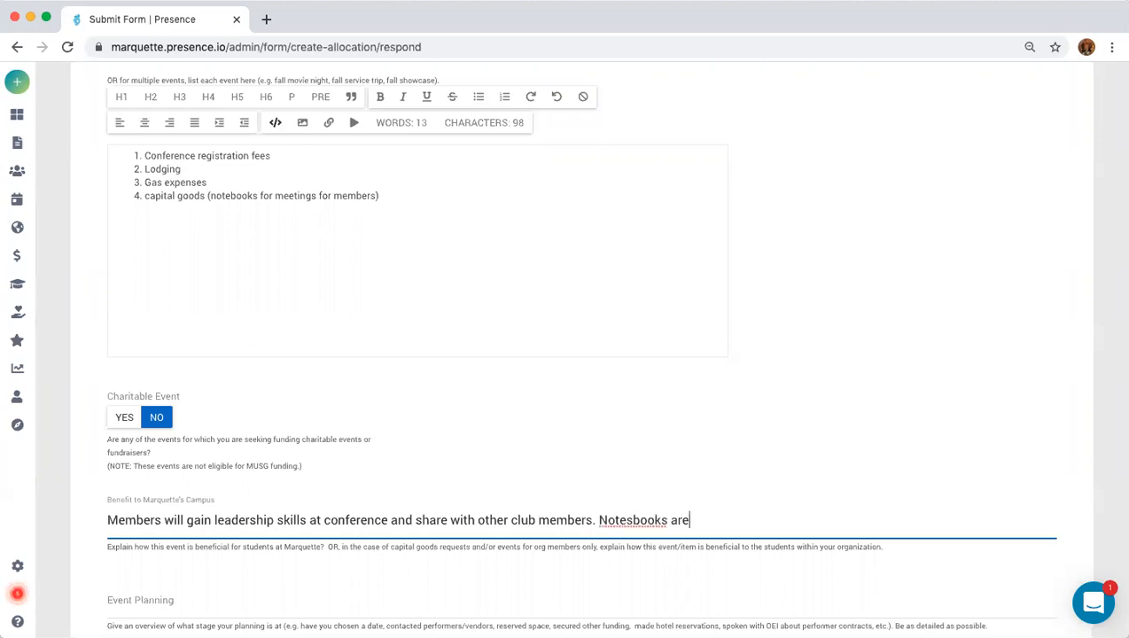
{"action": "type", "text": " given to members to reflect on"}
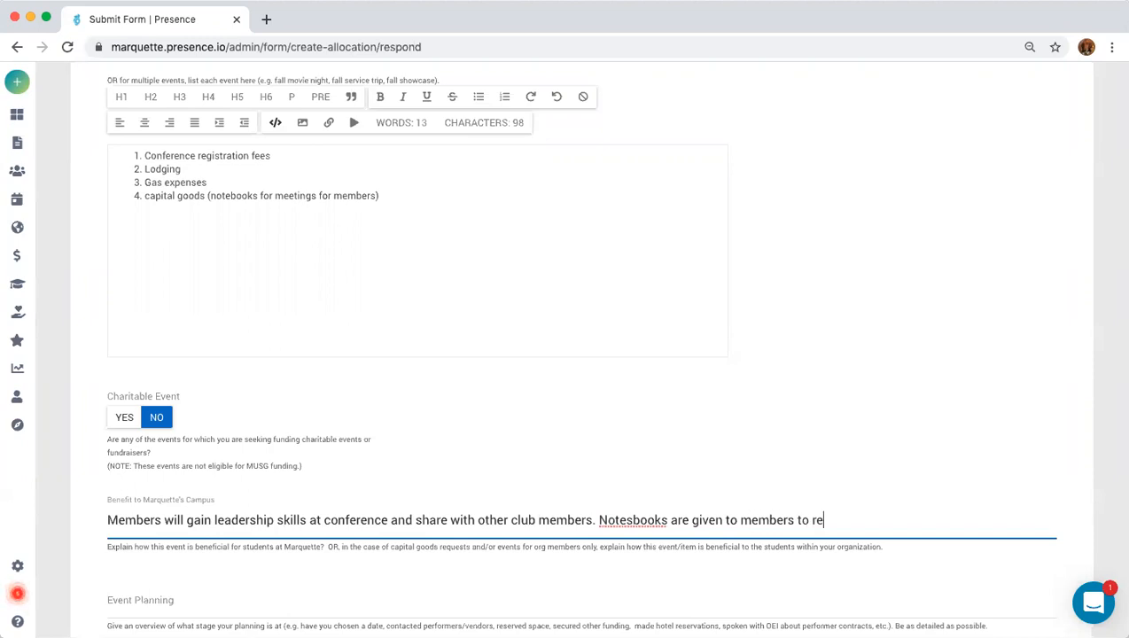
{"action": "type", "text": " their leaders"}
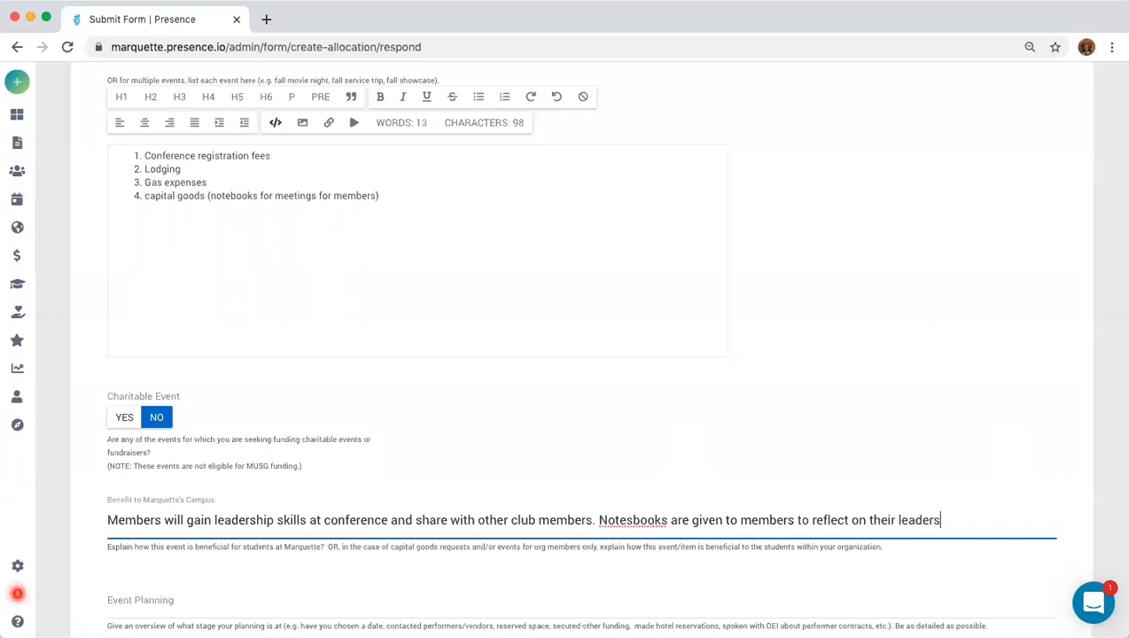
{"action": "type", "text": "hip development"}
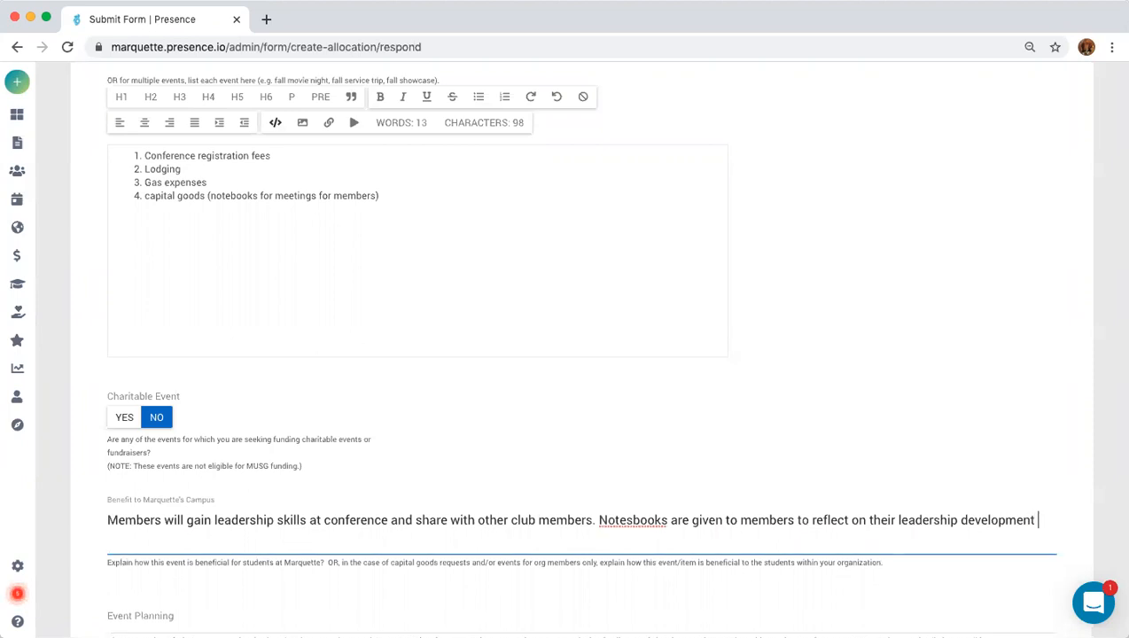
{"action": "type", "text": "at meetings"}
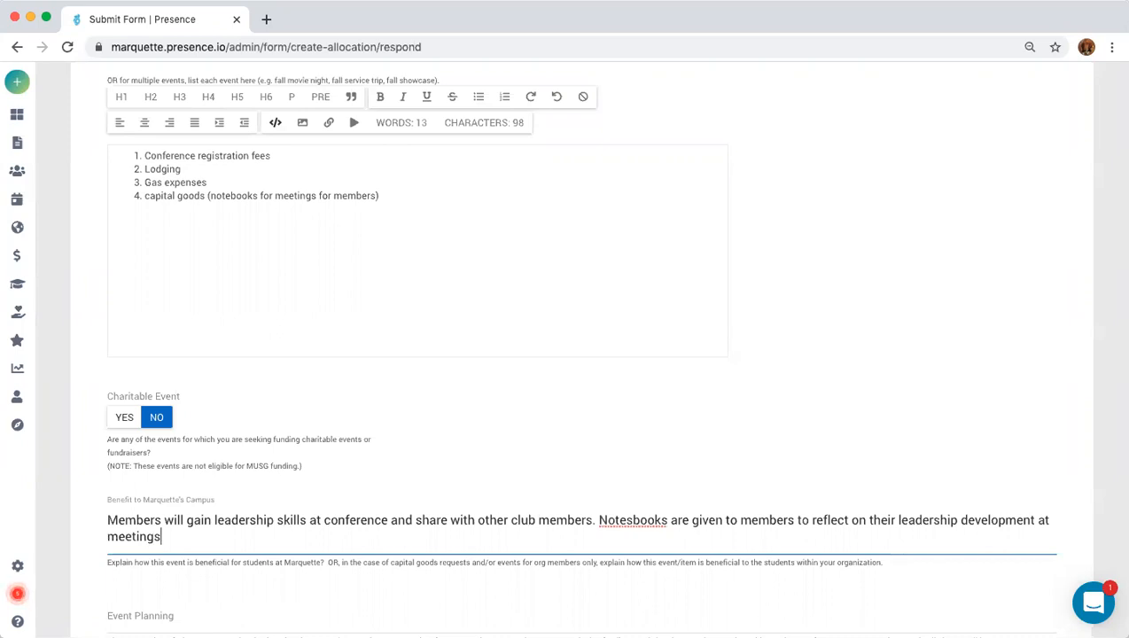
{"action": "type", "text": "."}
{"action": "left_click", "coordinate": [632, 516]}
{"action": "key", "text": "BackSpace"}
Fill Event Planning with 'Event has been approved. We've made hotel reservations. We've secured vehicles for travel.'.
{"action": "left_click", "coordinate": [429, 611]}
{"action": "scroll", "coordinate": [429, 612], "scroll_direction": "down", "scroll_amount": 3}
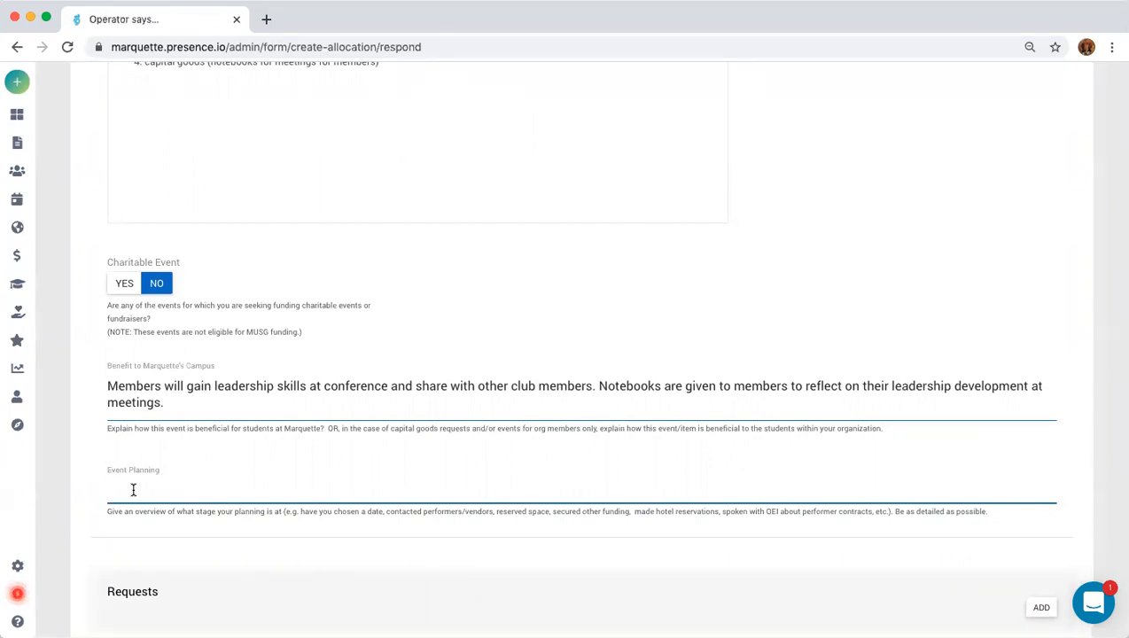
{"action": "type", "text": "Evemt"}
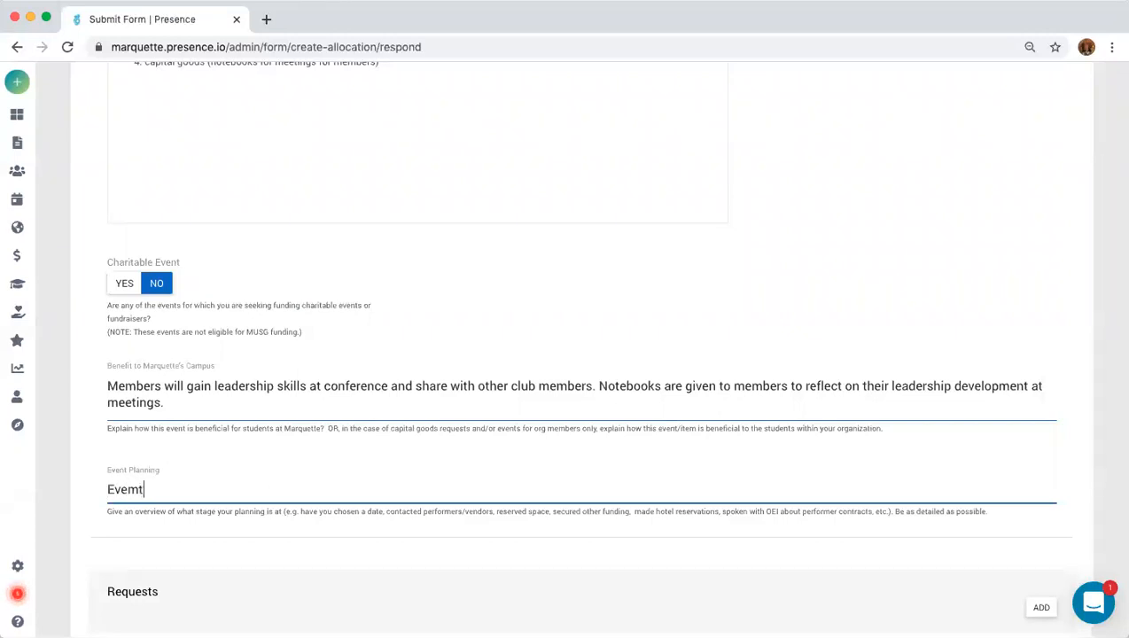
{"action": "key", "text": "BackSpace"}
{"action": "key", "text": "BackSpace"}
{"action": "type", "text": "nt has been app"}
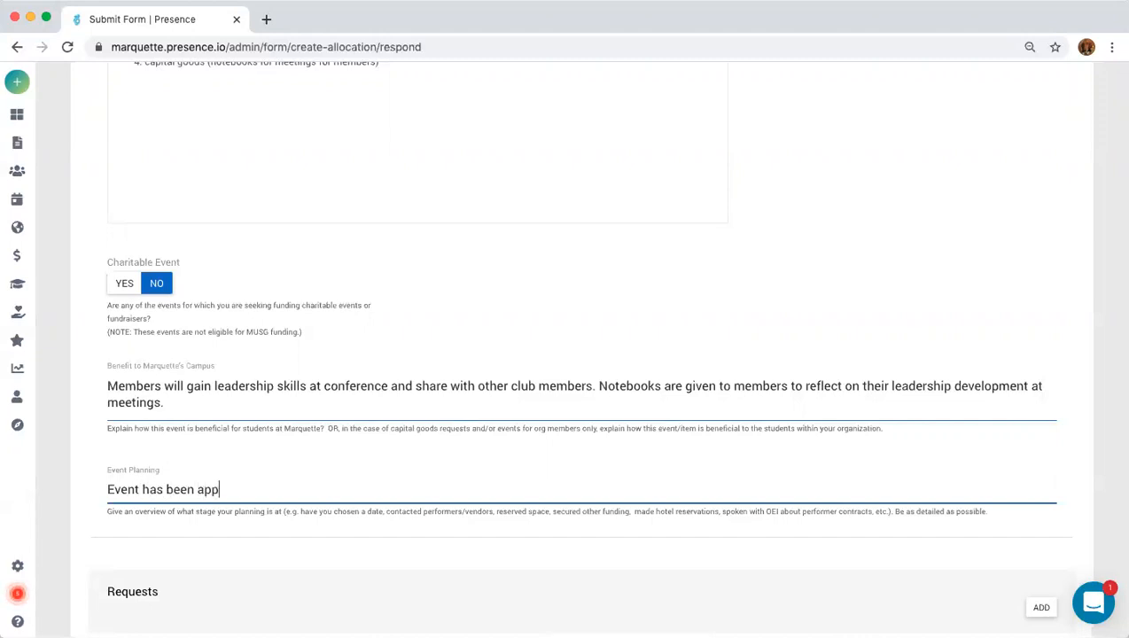
{"action": "type", "text": "roved. We've made "}
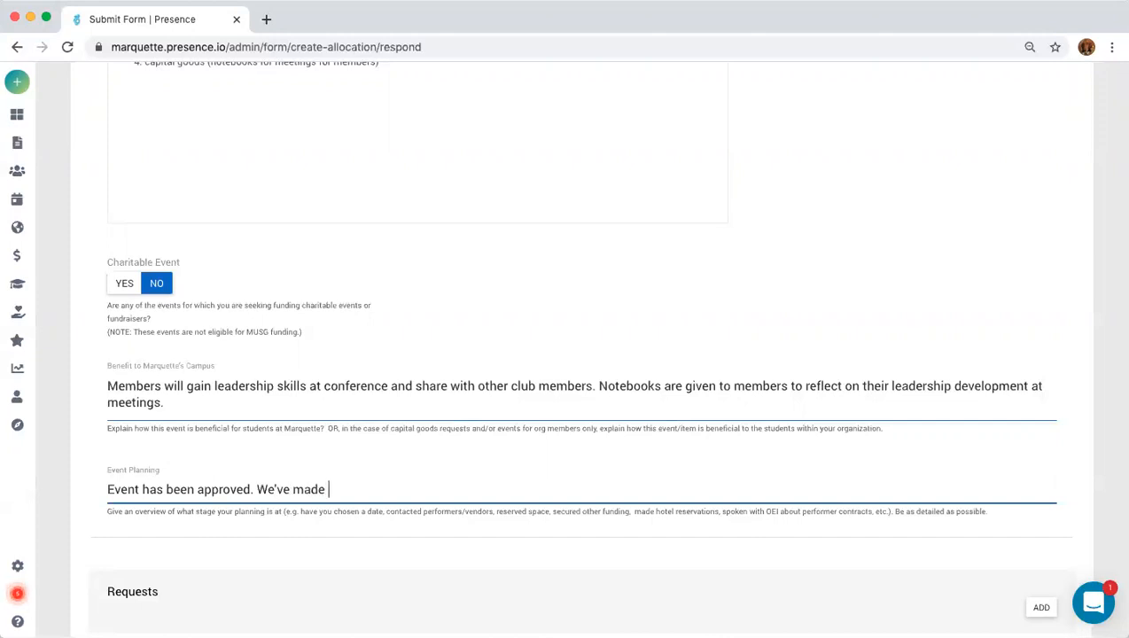
{"action": "type", "text": "hotel reservations. We've"}
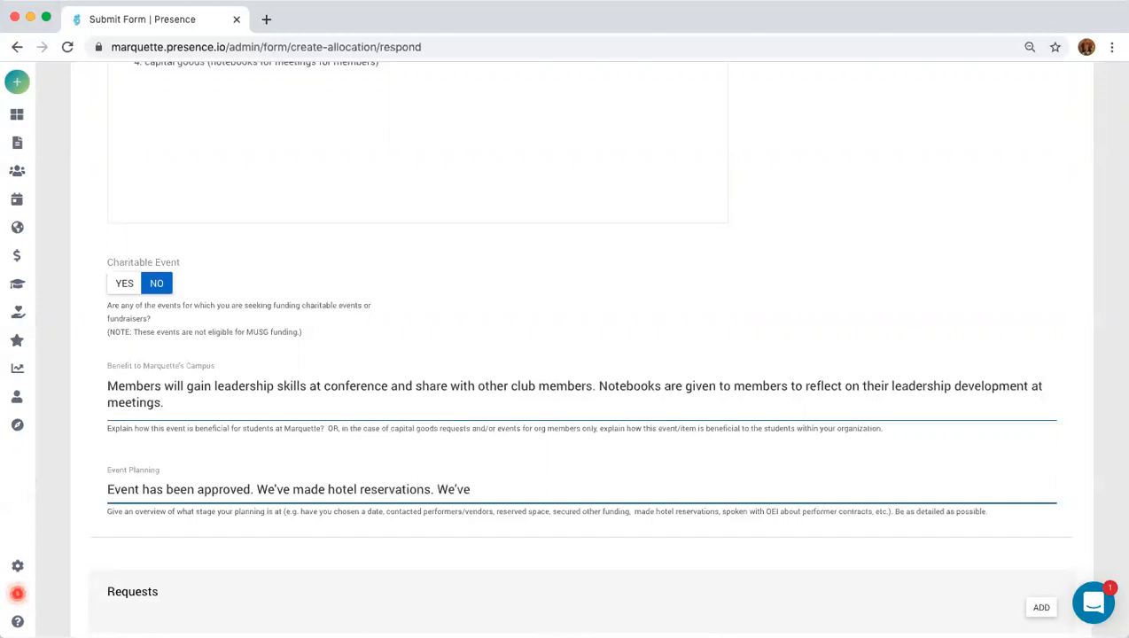
{"action": "type", "text": " secured vehicles for "}
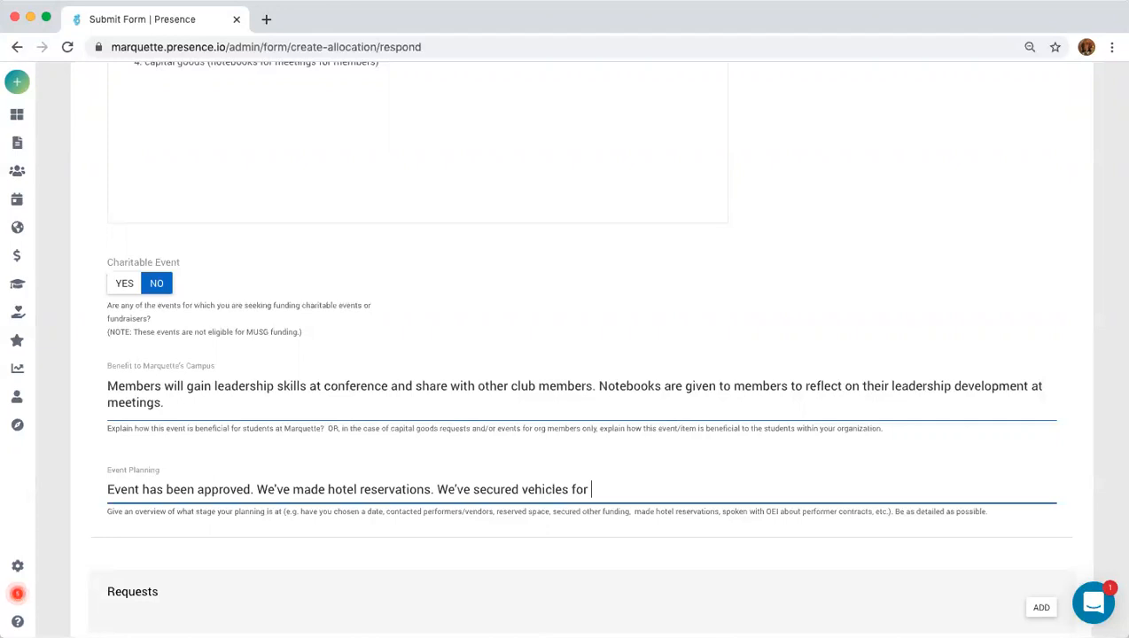
{"action": "type", "text": "travel."}
{"action": "scroll", "coordinate": [296, 519], "scroll_direction": "down", "scroll_amount": 5}
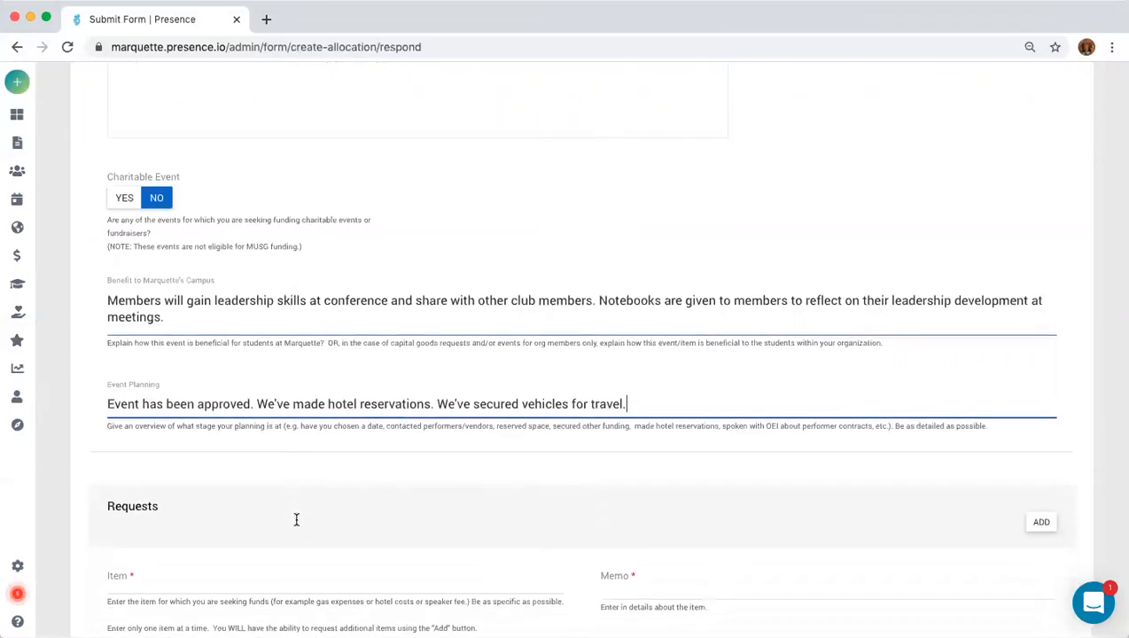
Name the first request item 'Conference registration fees' and move to its Memo field.
{"action": "left_click", "coordinate": [182, 461]}
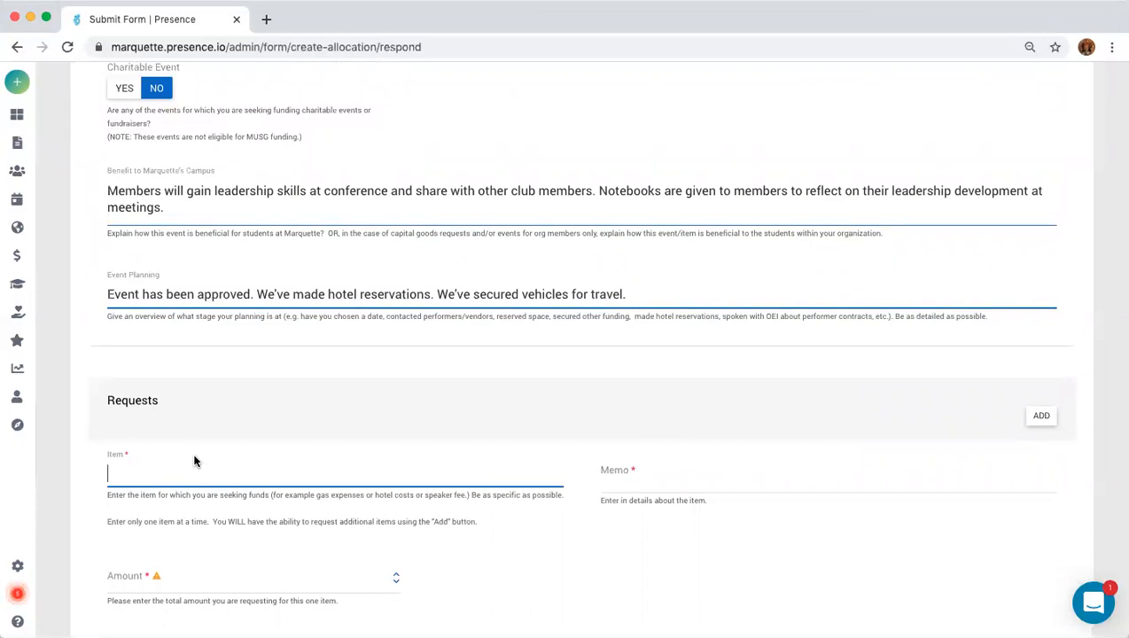
{"action": "scroll", "coordinate": [195, 461], "scroll_direction": "up", "scroll_amount": 8}
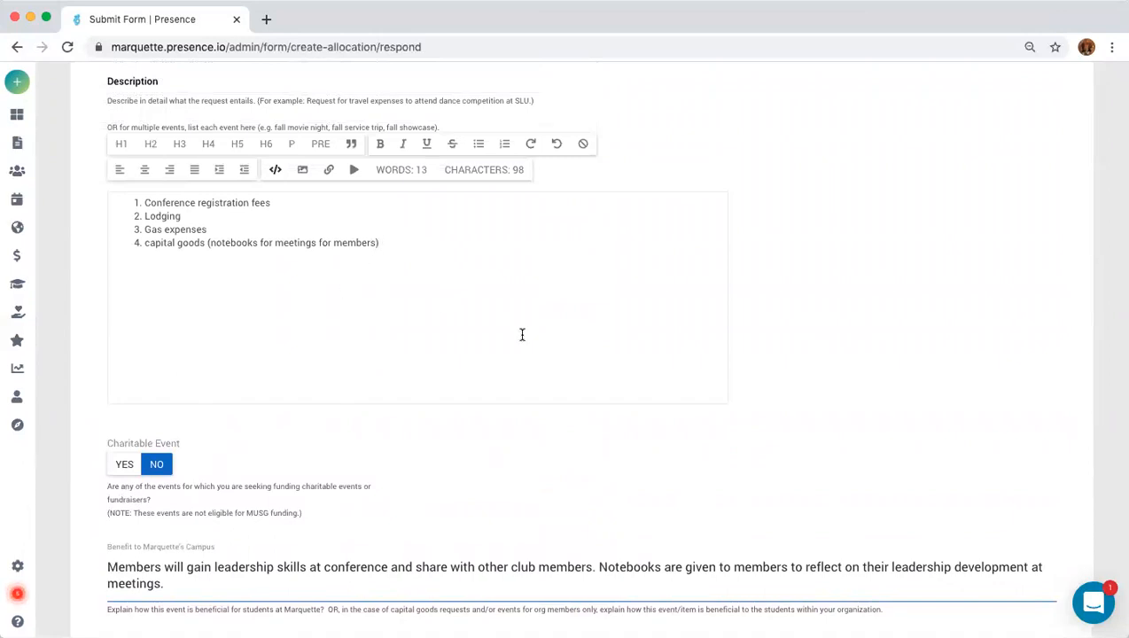
{"action": "scroll", "coordinate": [522, 334], "scroll_direction": "down", "scroll_amount": 12}
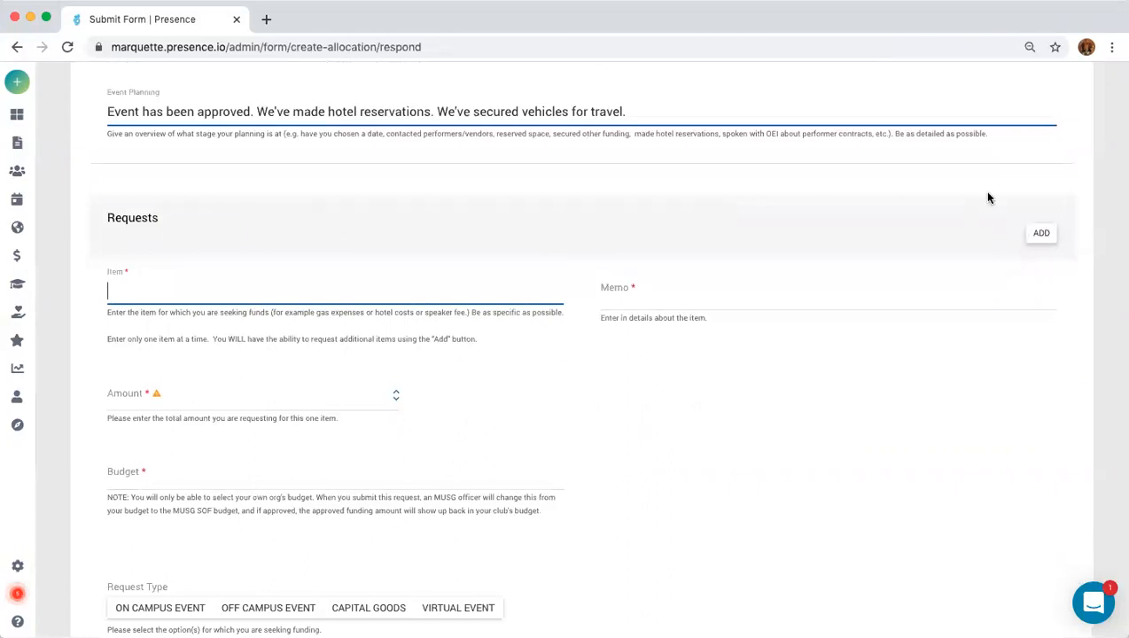
{"action": "scroll", "coordinate": [131, 293], "scroll_direction": "up", "scroll_amount": 11}
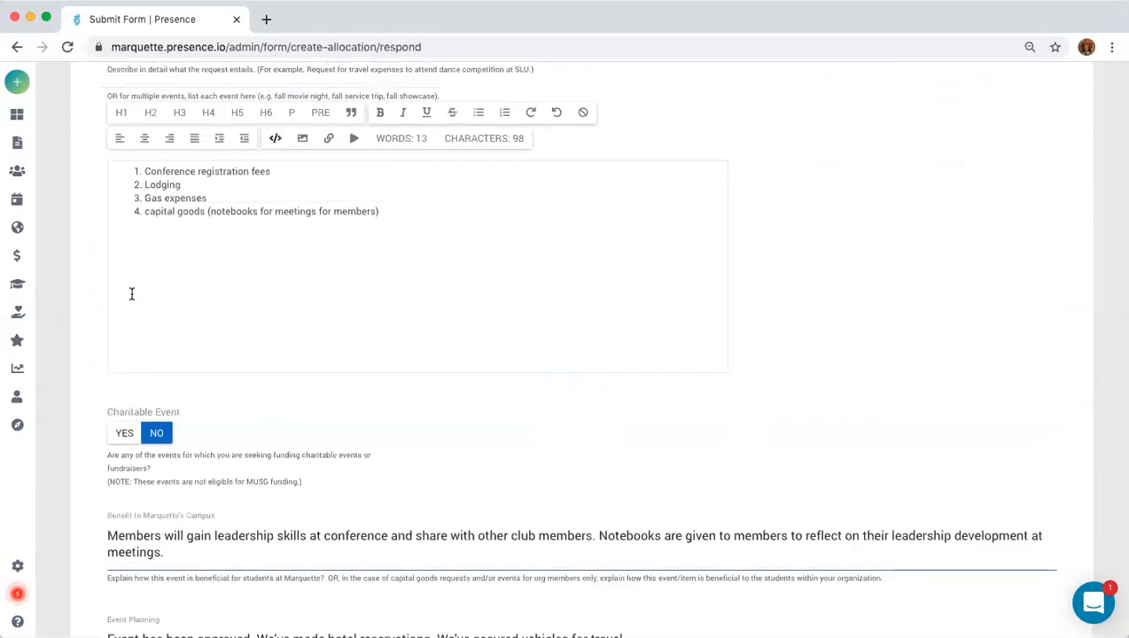
{"action": "scroll", "coordinate": [131, 294], "scroll_direction": "down", "scroll_amount": 8}
{"action": "left_click", "coordinate": [115, 431]}
{"action": "type", "text": "Conferen"}
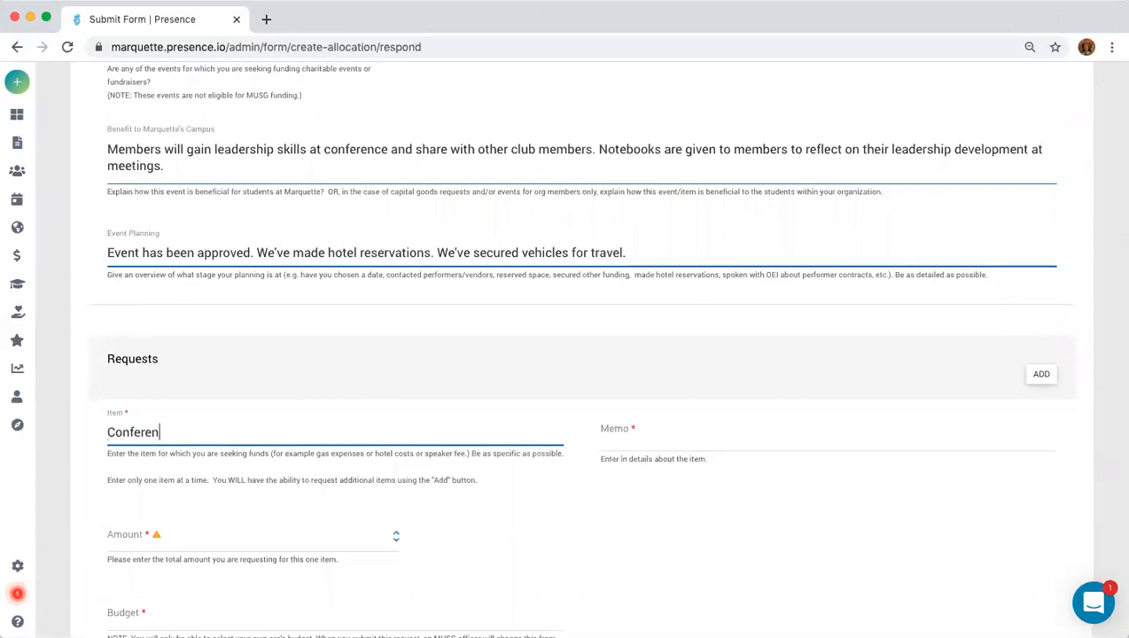
{"action": "type", "text": "ce registration fees"}
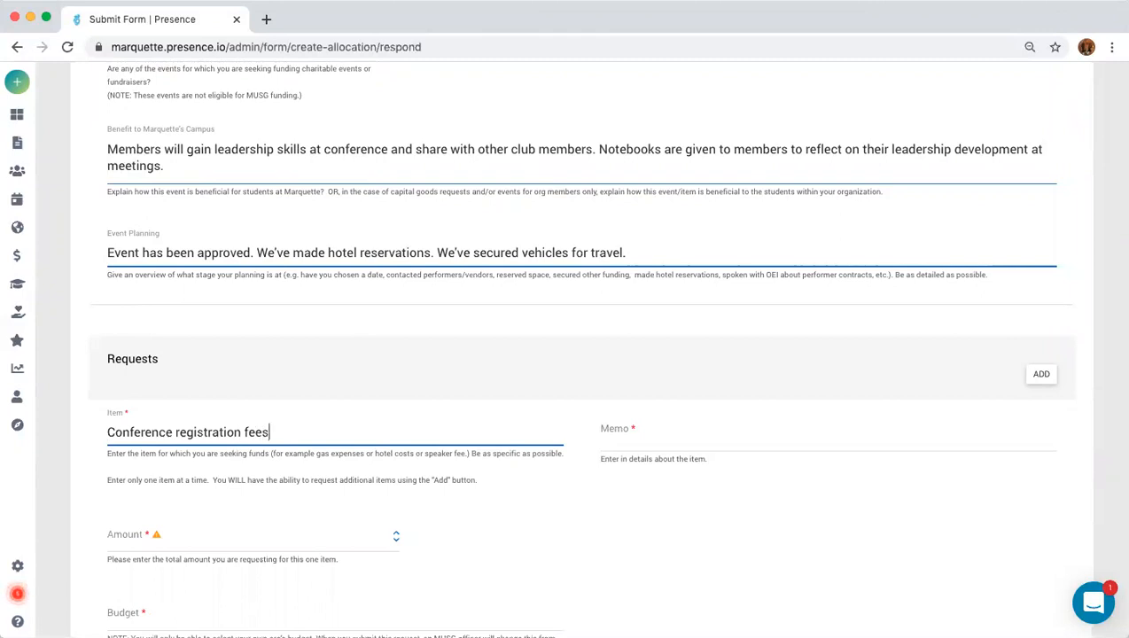
{"action": "left_click", "coordinate": [660, 436]}
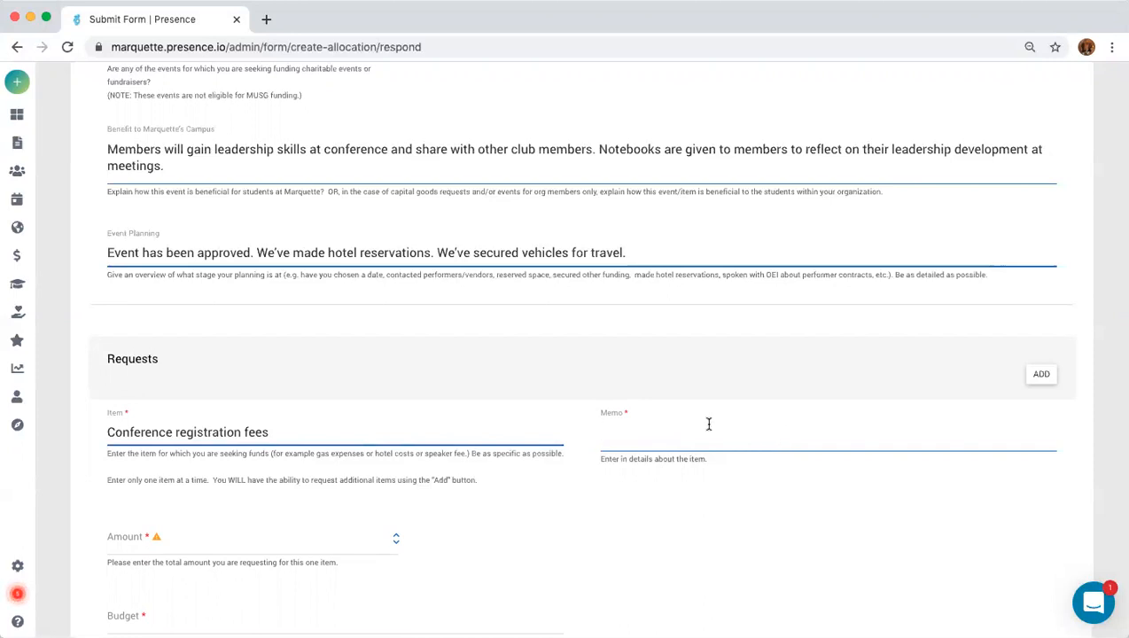
Write the memo '8 members attending, cost is $50 per person, we can pay half the cost'.
{"action": "type", "text": "8 members attendi"}
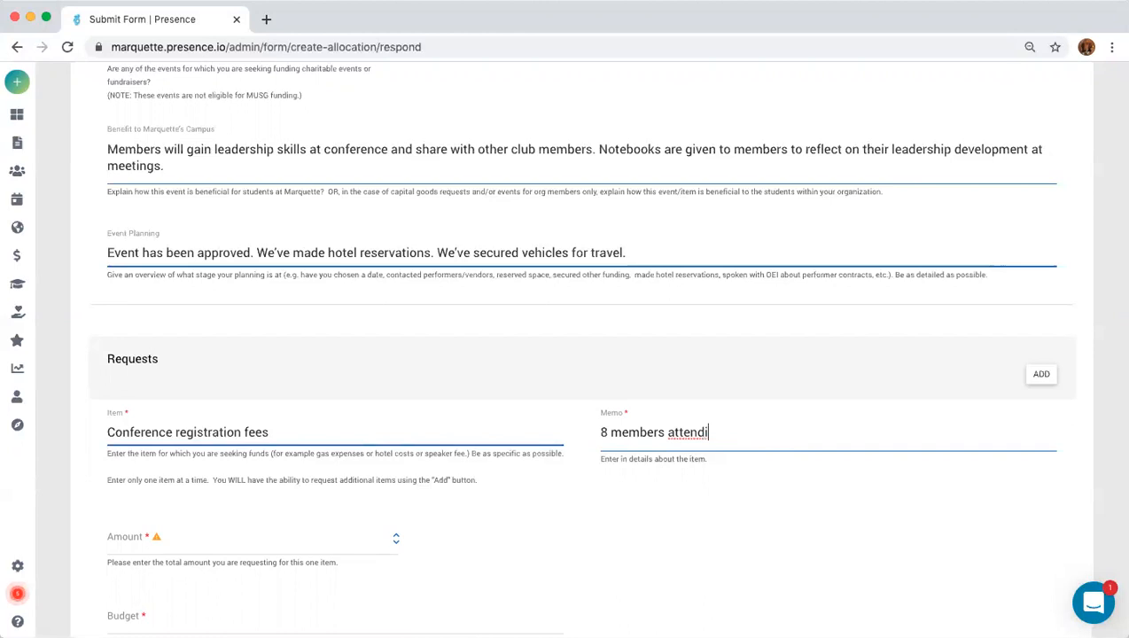
{"action": "type", "text": "ng, cost is $"}
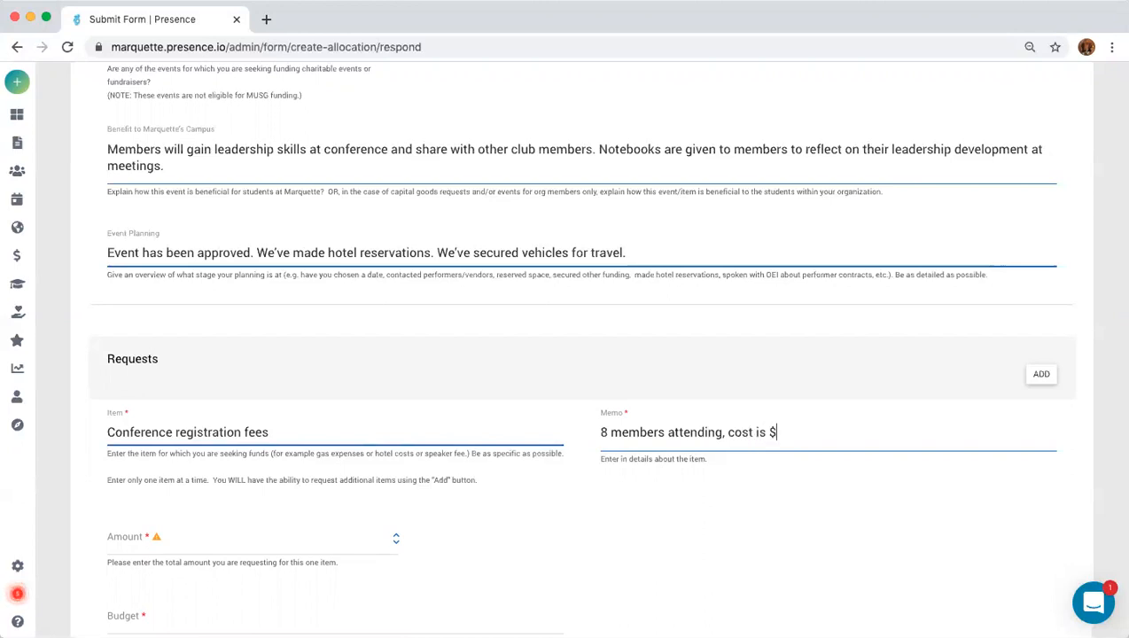
{"action": "type", "text": "50 per person, w"}
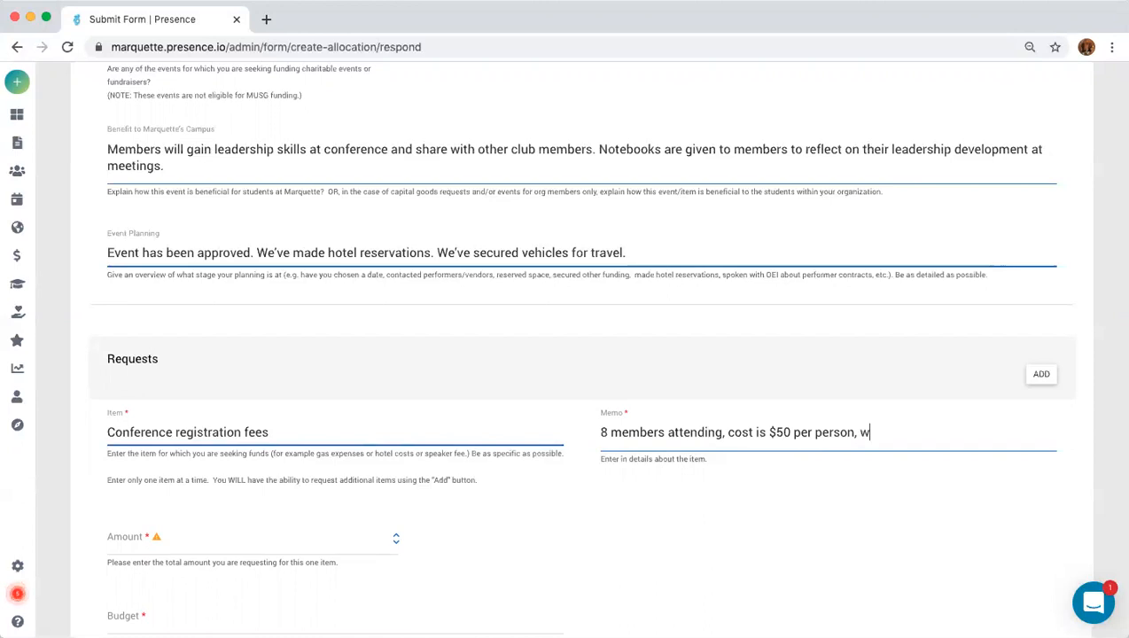
{"action": "type", "text": "e are paying half"}
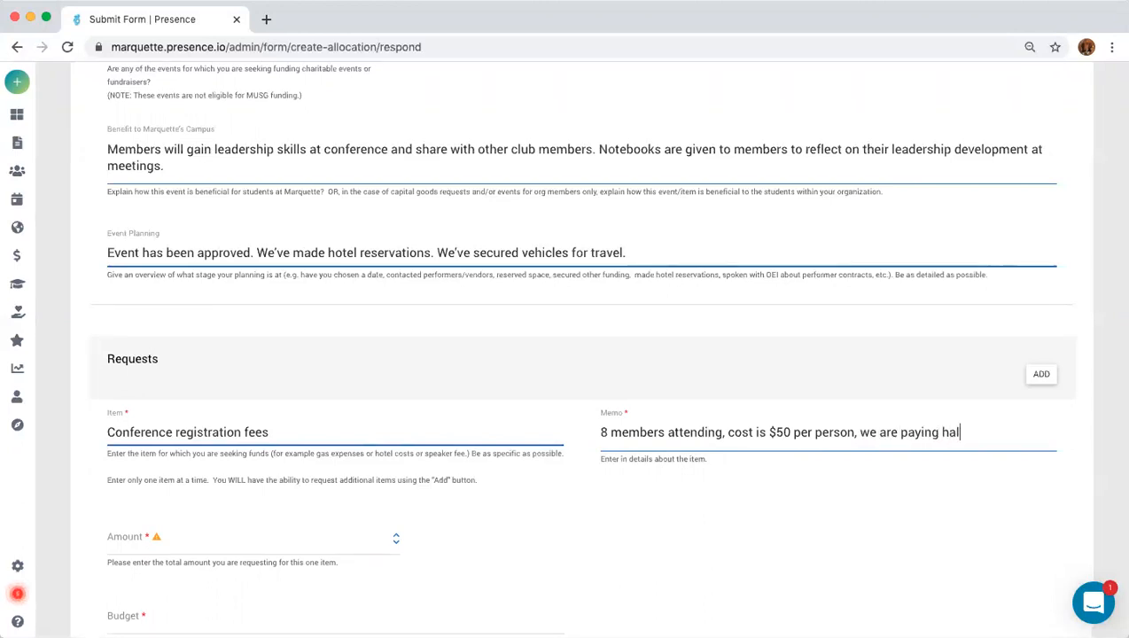
{"action": "double_click", "coordinate": [888, 433]}
{"action": "type", "text": "can"}
{"action": "left_click", "coordinate": [938, 431]}
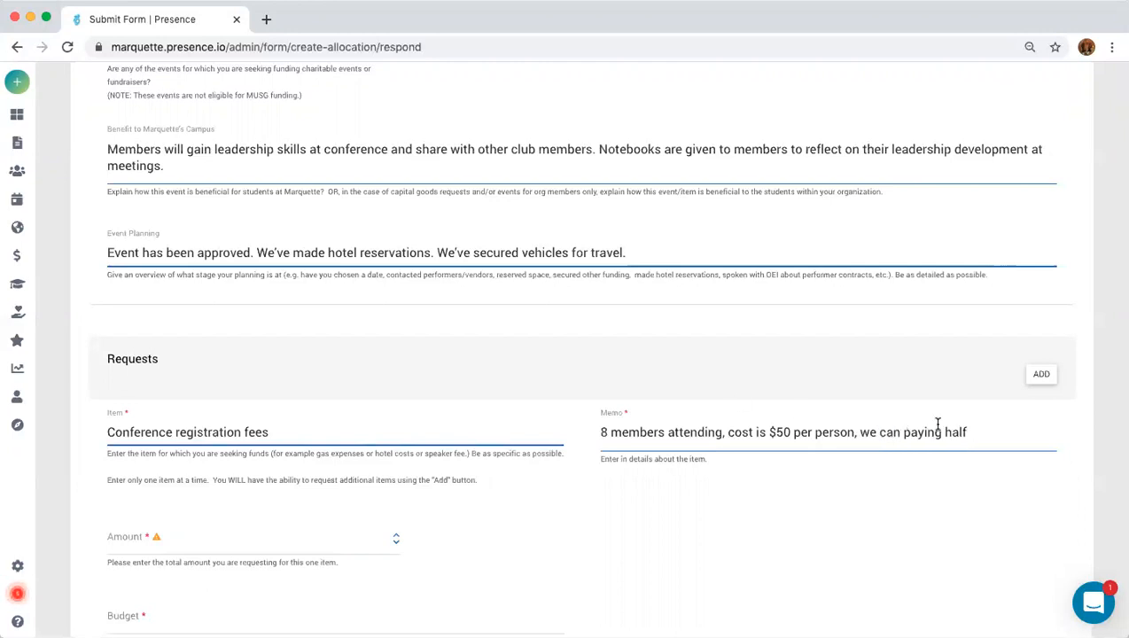
{"action": "double_click", "coordinate": [917, 433]}
{"action": "type", "text": "pay"}
{"action": "left_click", "coordinate": [1004, 434]}
{"action": "type", "text": "the cost"}
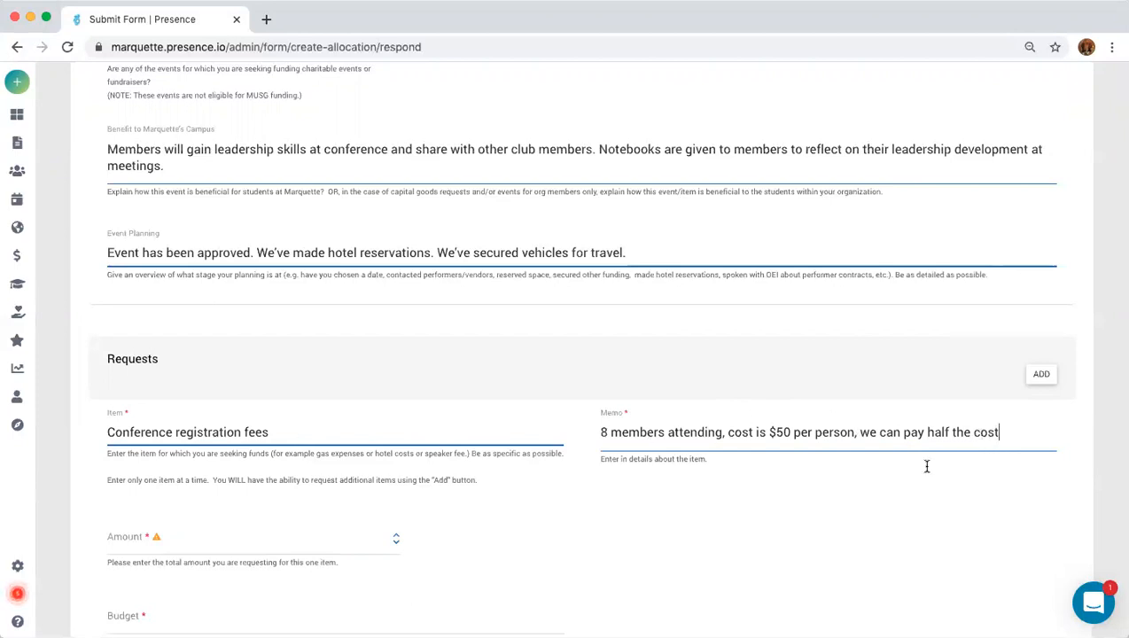
{"action": "left_click", "coordinate": [186, 543]}
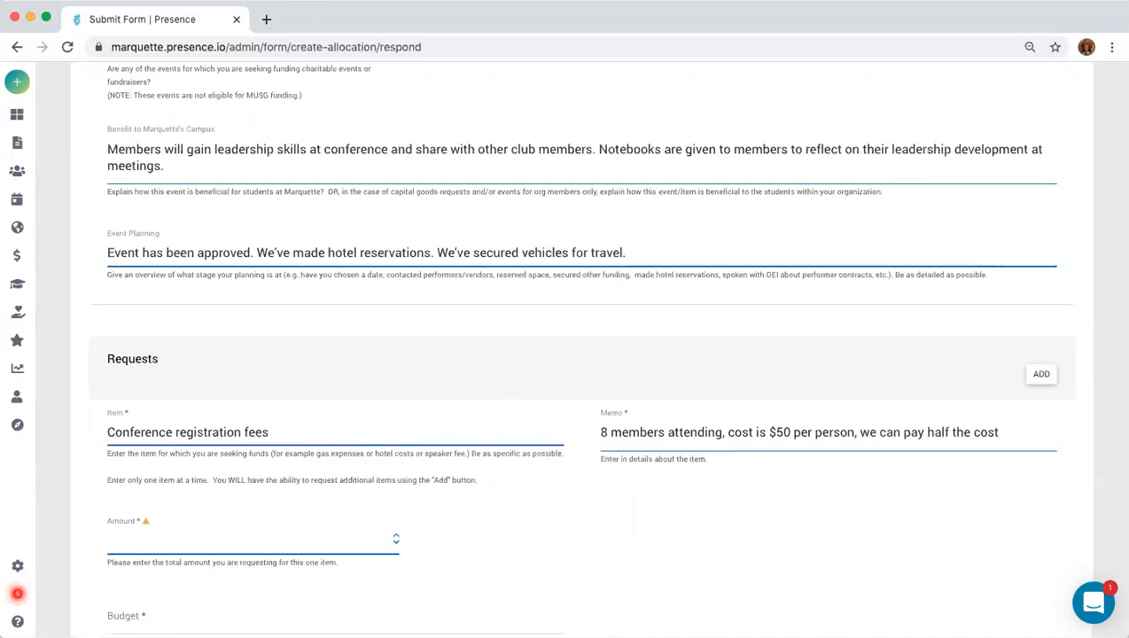
Enter $200 as the conference fees Amount so it formats as $200.00.
{"action": "type", "text": "$200"}
{"action": "left_click", "coordinate": [266, 613]}
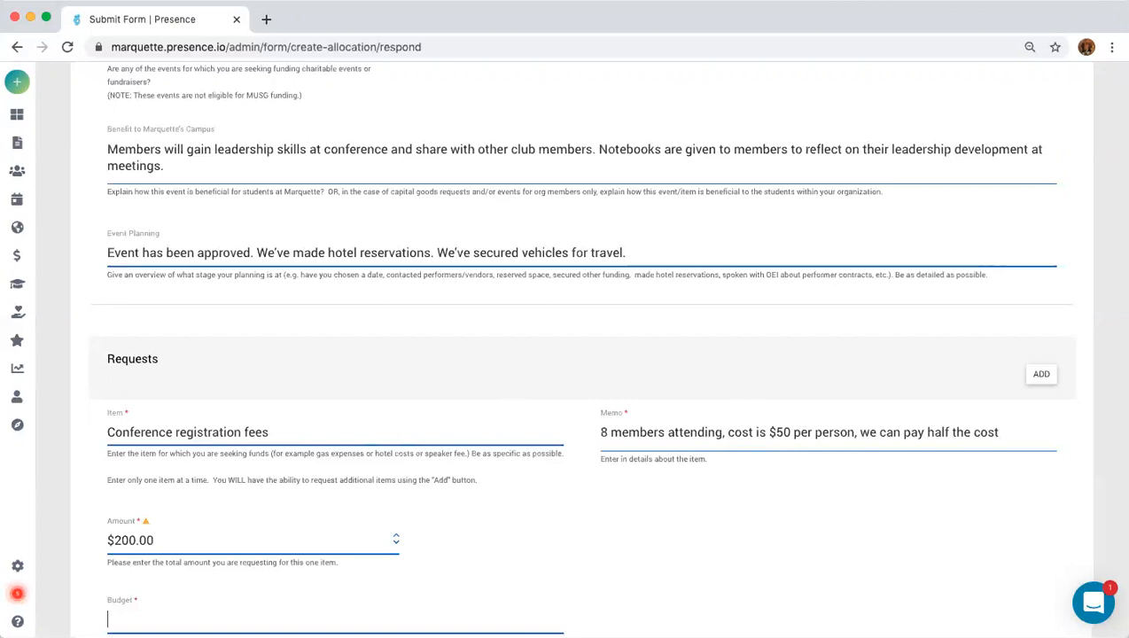
{"action": "left_click", "coordinate": [718, 575]}
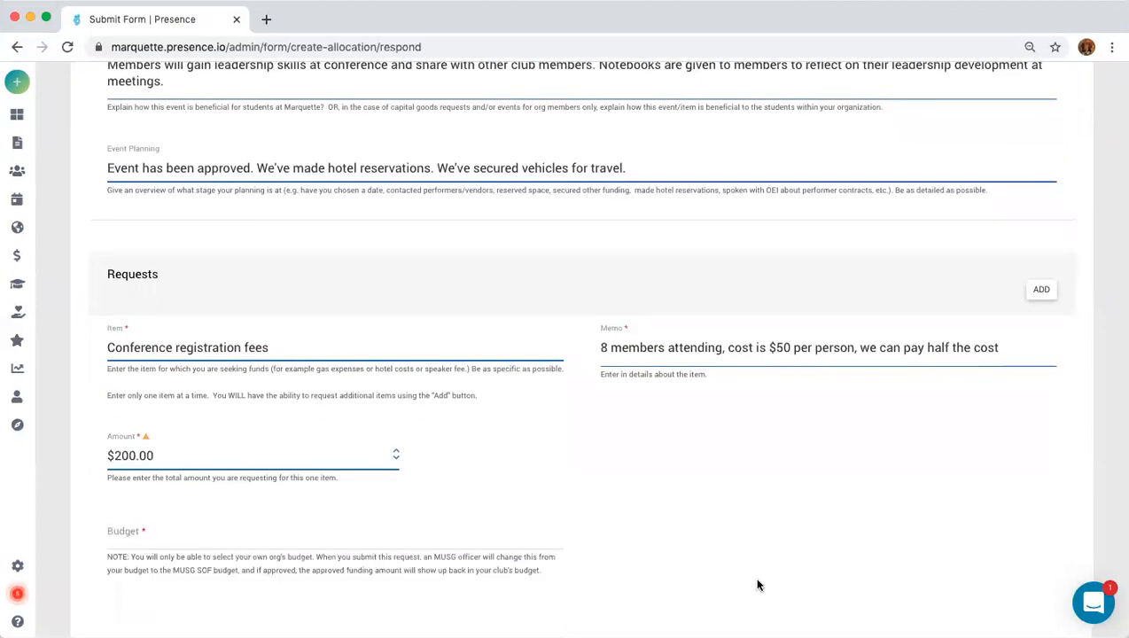
Expand Marquette University Student Government in the Budget list and choose SOF Funding.
{"action": "left_click", "coordinate": [175, 527]}
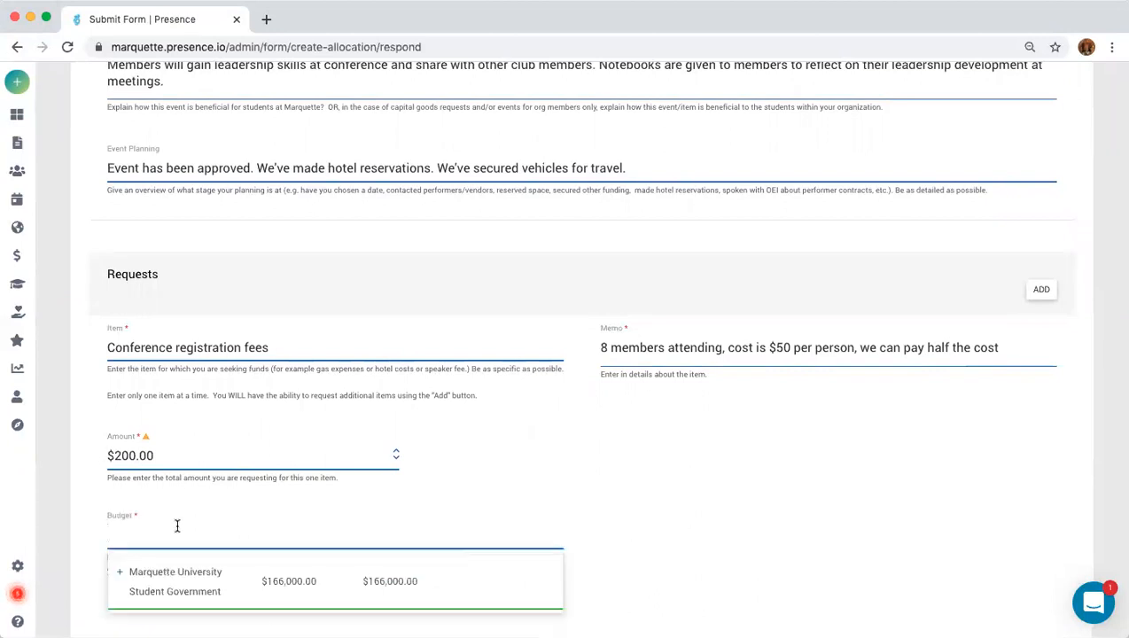
{"action": "scroll", "coordinate": [180, 530], "scroll_direction": "down", "scroll_amount": 1}
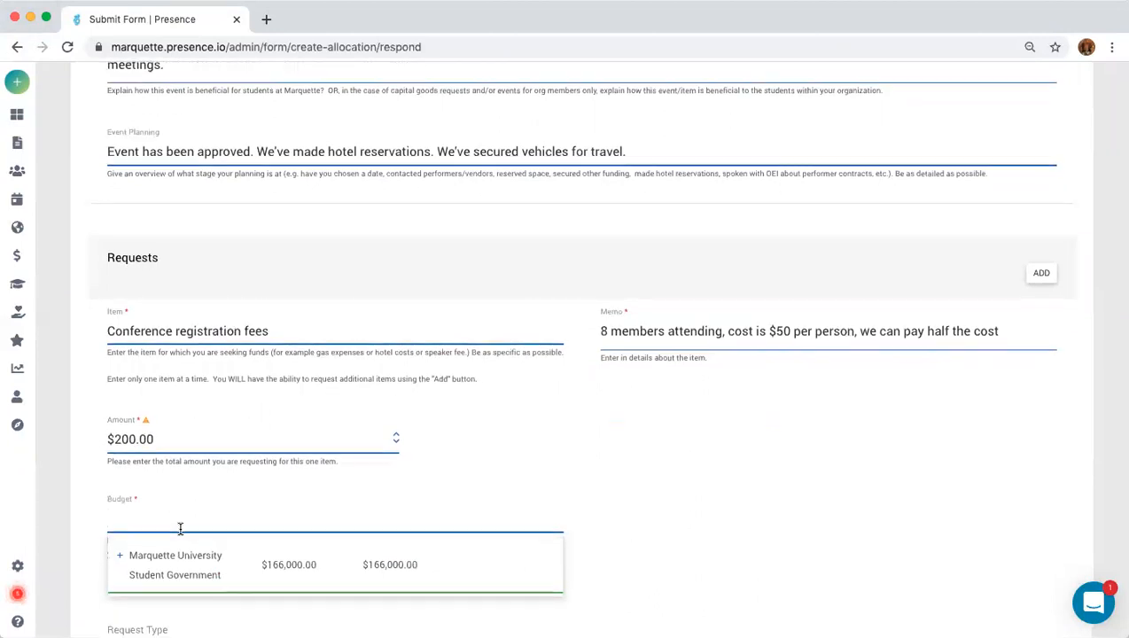
{"action": "left_click", "coordinate": [574, 496]}
{"action": "left_click", "coordinate": [197, 472]}
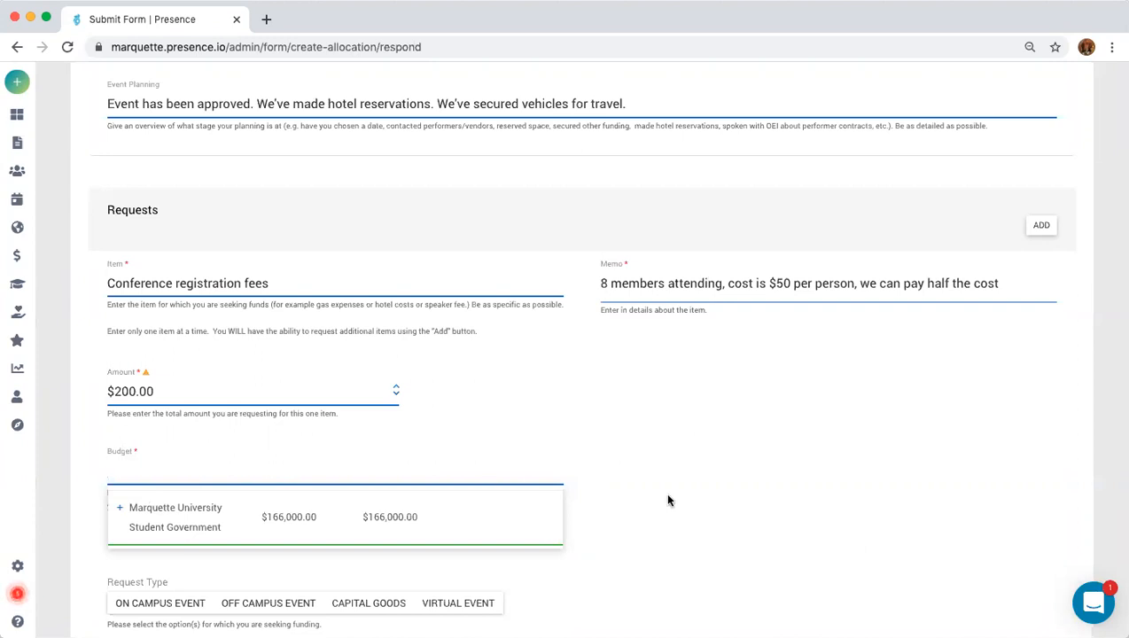
{"action": "left_click", "coordinate": [124, 510]}
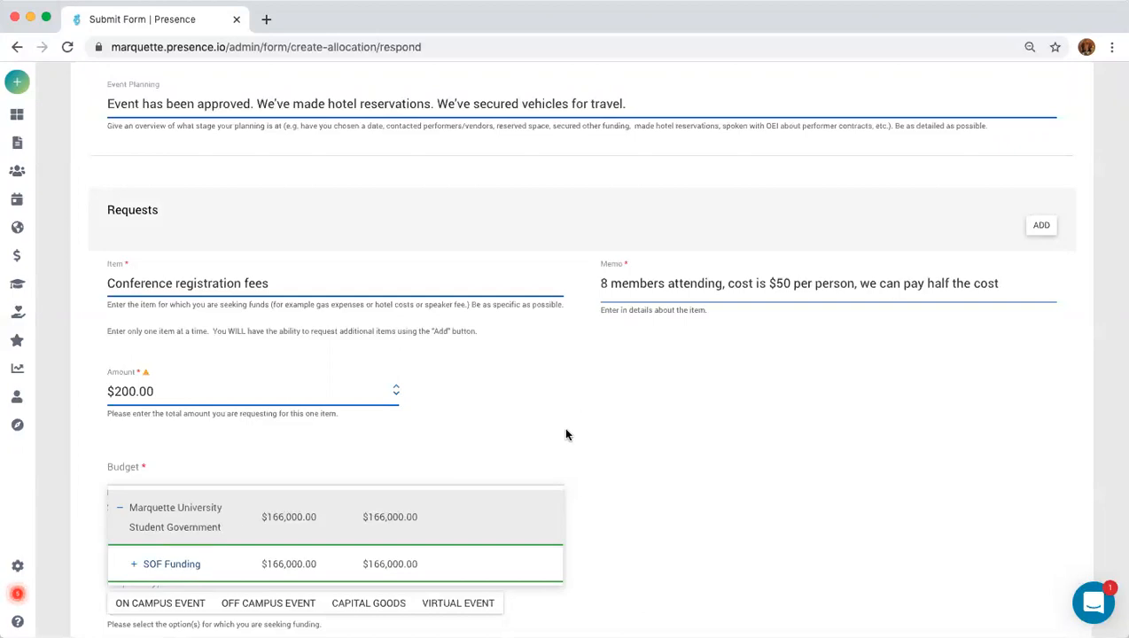
{"action": "scroll", "coordinate": [564, 434], "scroll_direction": "up", "scroll_amount": 15}
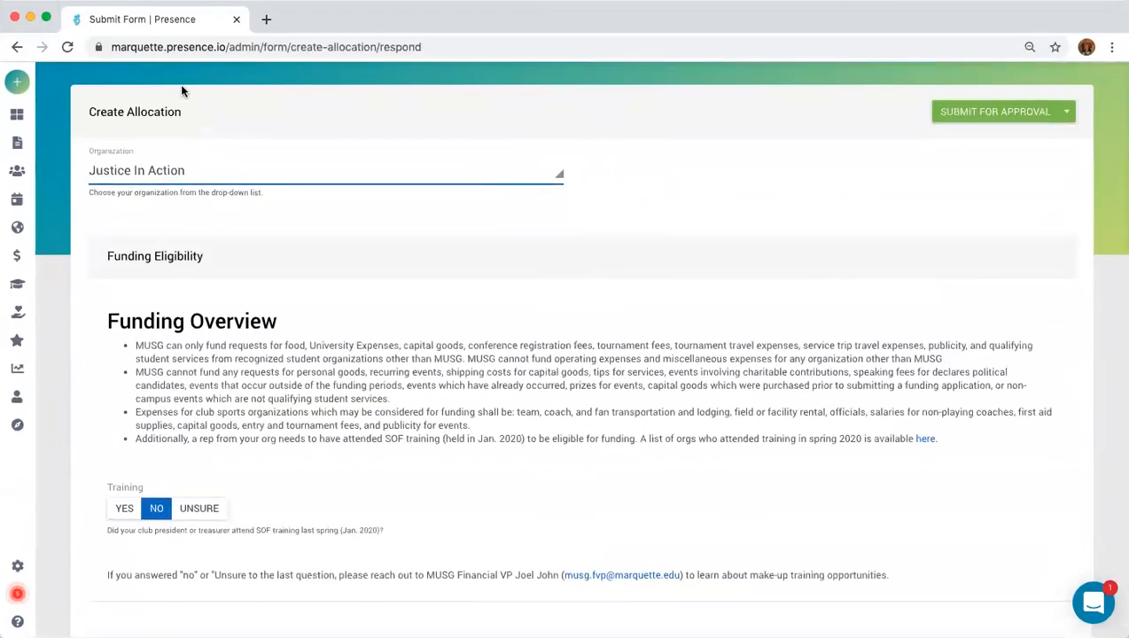
{"action": "scroll", "coordinate": [206, 263], "scroll_direction": "down", "scroll_amount": 15}
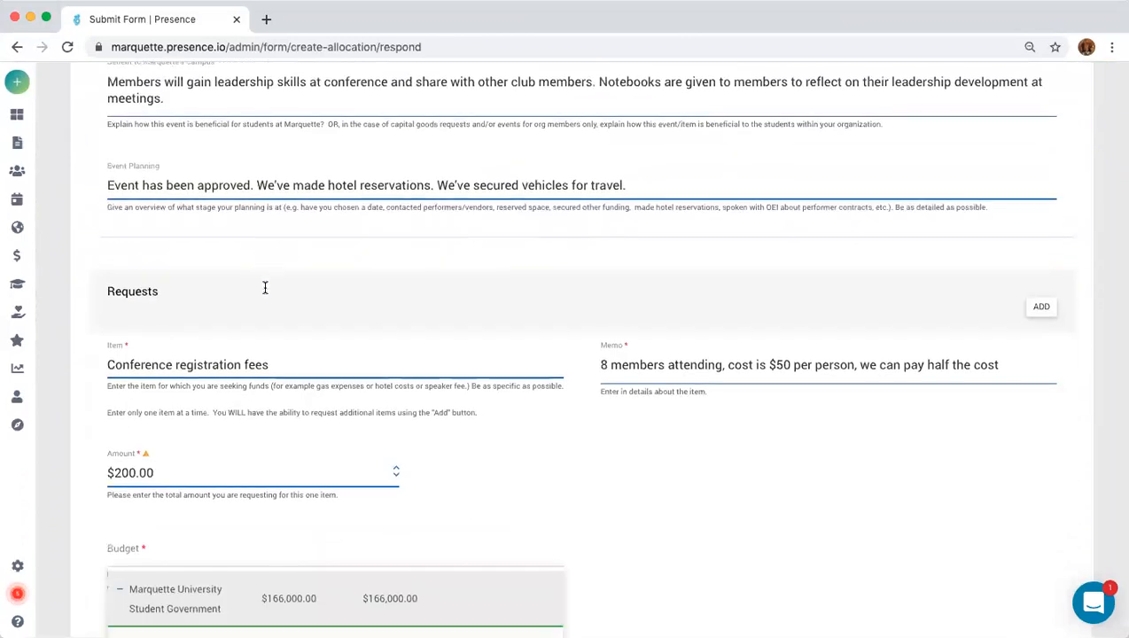
{"action": "scroll", "coordinate": [264, 288], "scroll_direction": "down", "scroll_amount": 4}
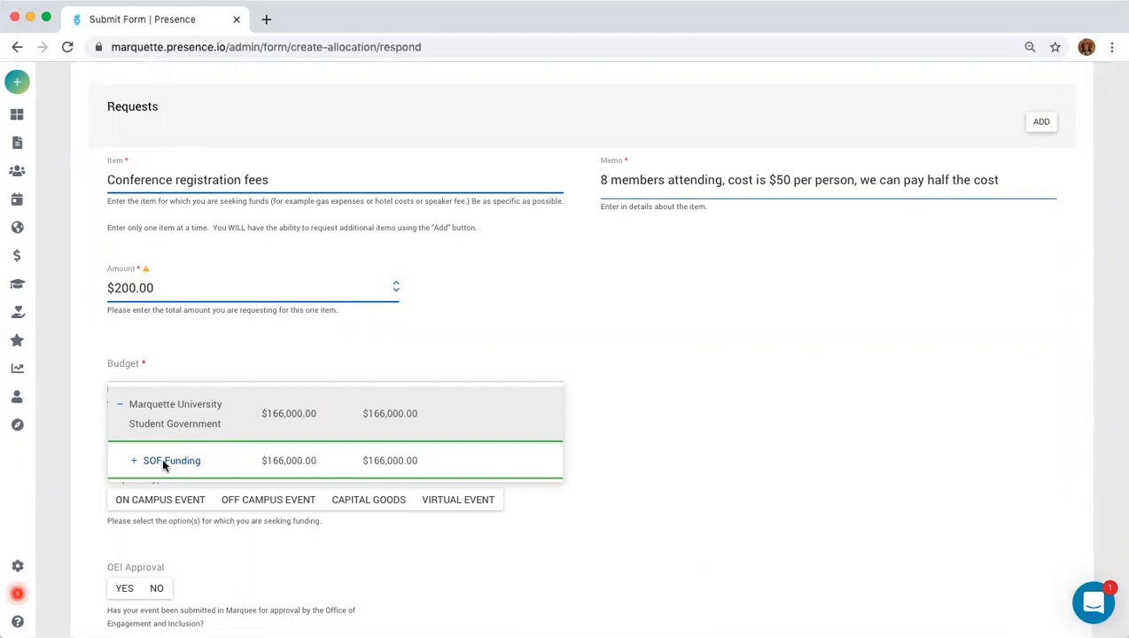
{"action": "left_click", "coordinate": [162, 462]}
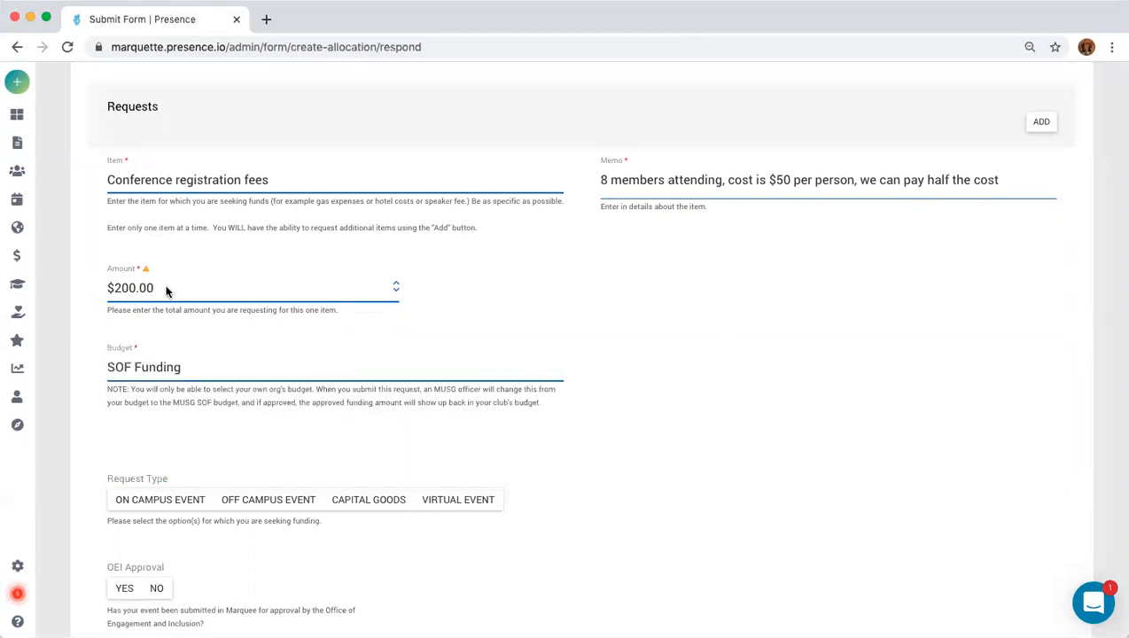
Mark the request as an off-campus event with OEI Approval answered Yes.
{"action": "mouse_move", "coordinate": [31, 462]}
{"action": "left_click", "coordinate": [276, 502]}
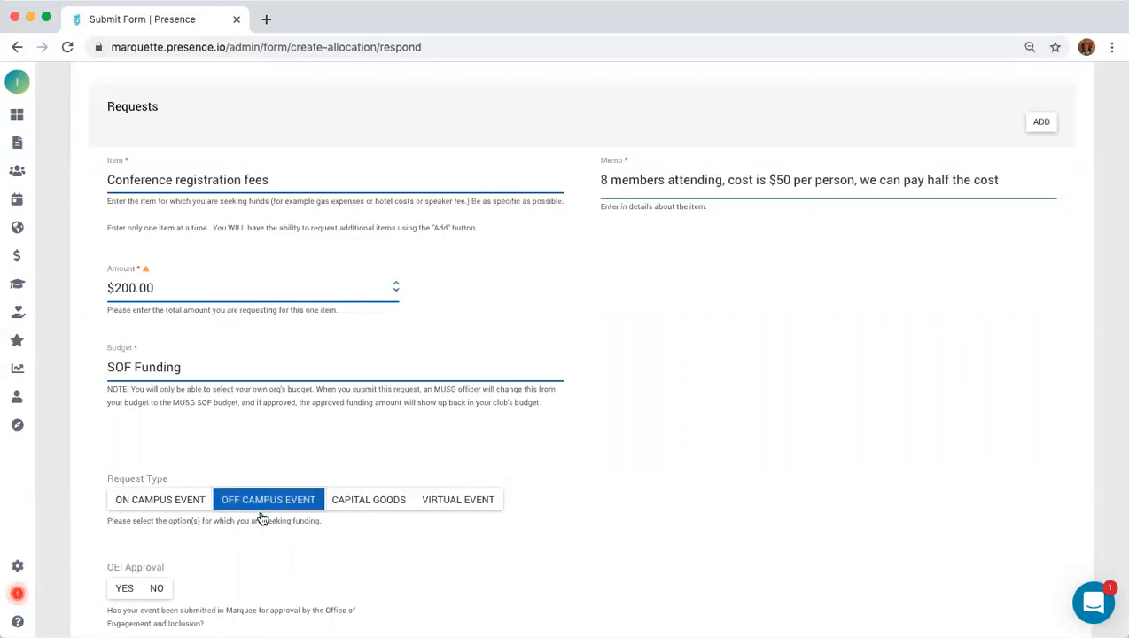
{"action": "scroll", "coordinate": [275, 550], "scroll_direction": "down", "scroll_amount": 2}
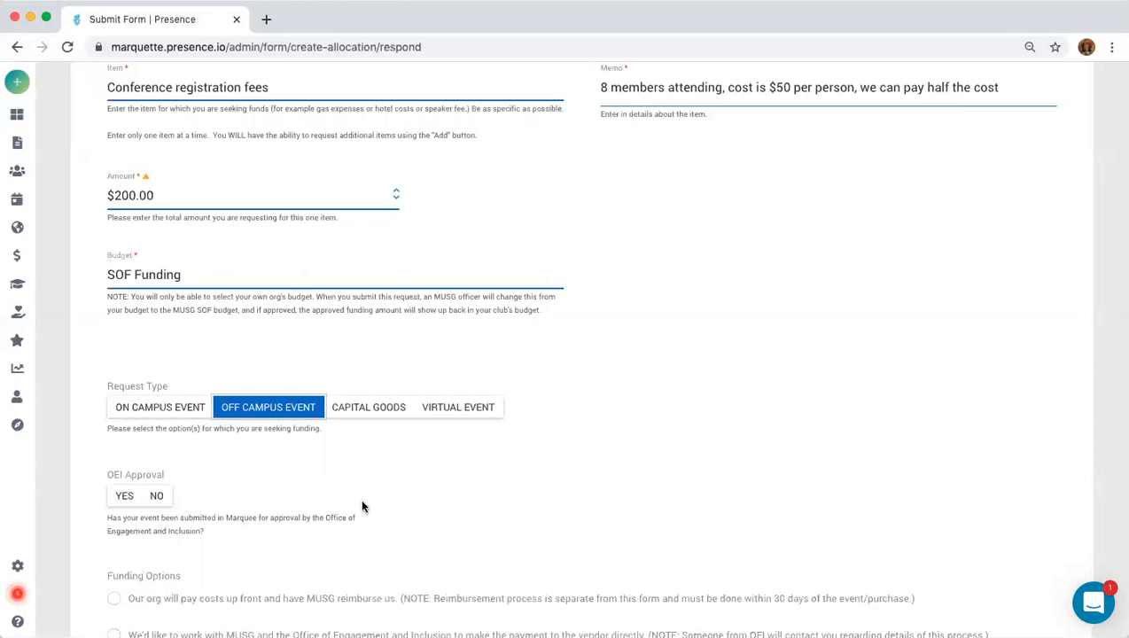
{"action": "left_click", "coordinate": [157, 497]}
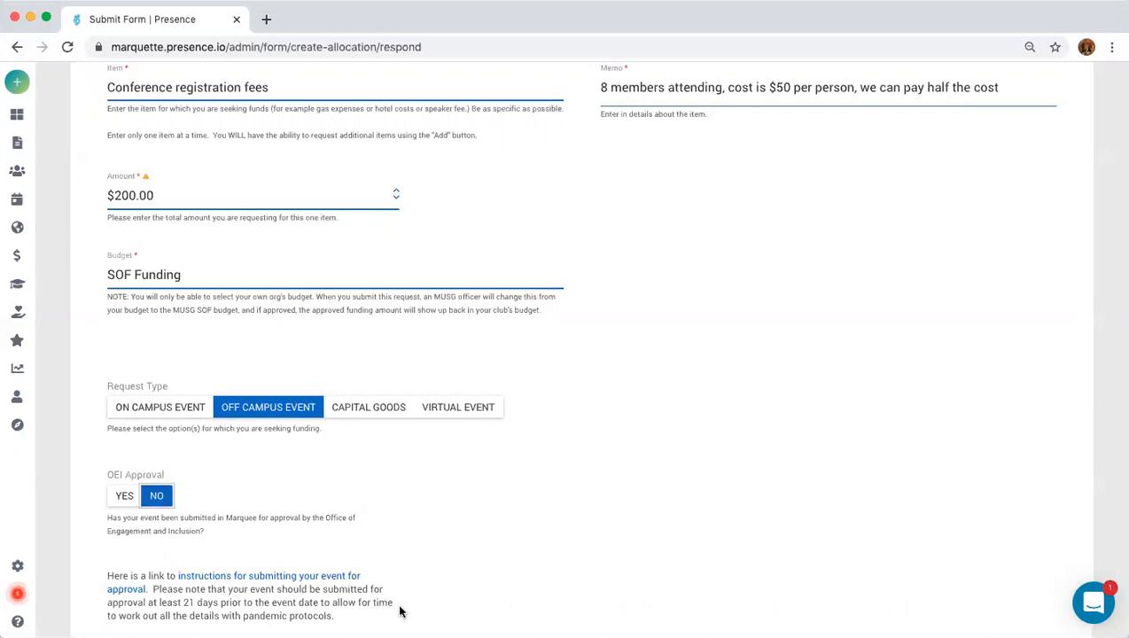
{"action": "scroll", "coordinate": [396, 611], "scroll_direction": "down", "scroll_amount": 1}
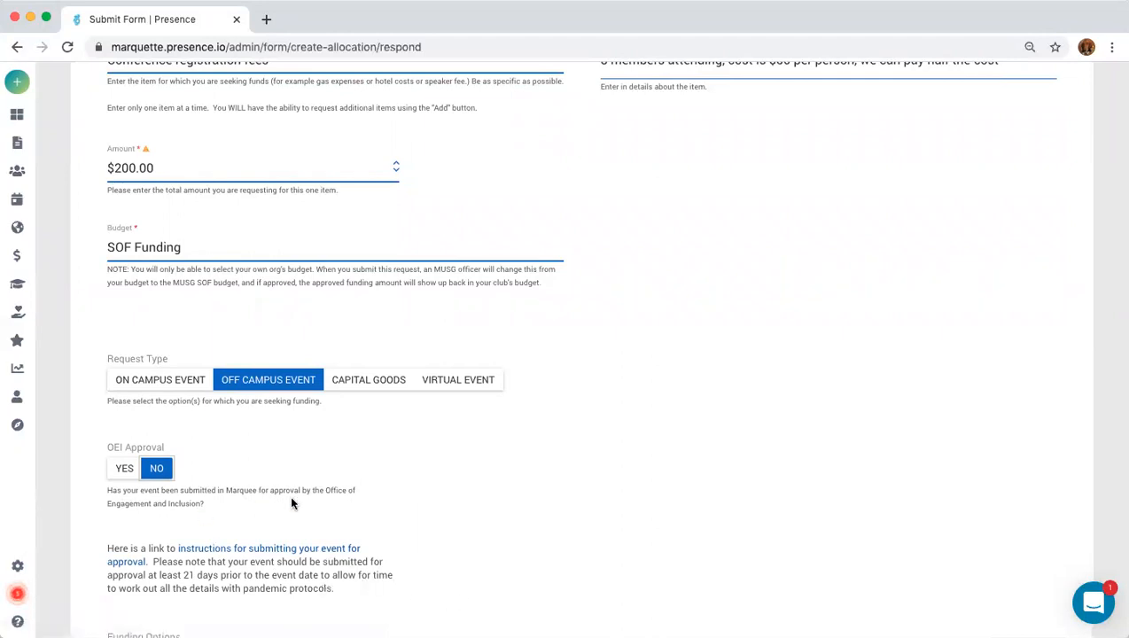
{"action": "left_click", "coordinate": [121, 467]}
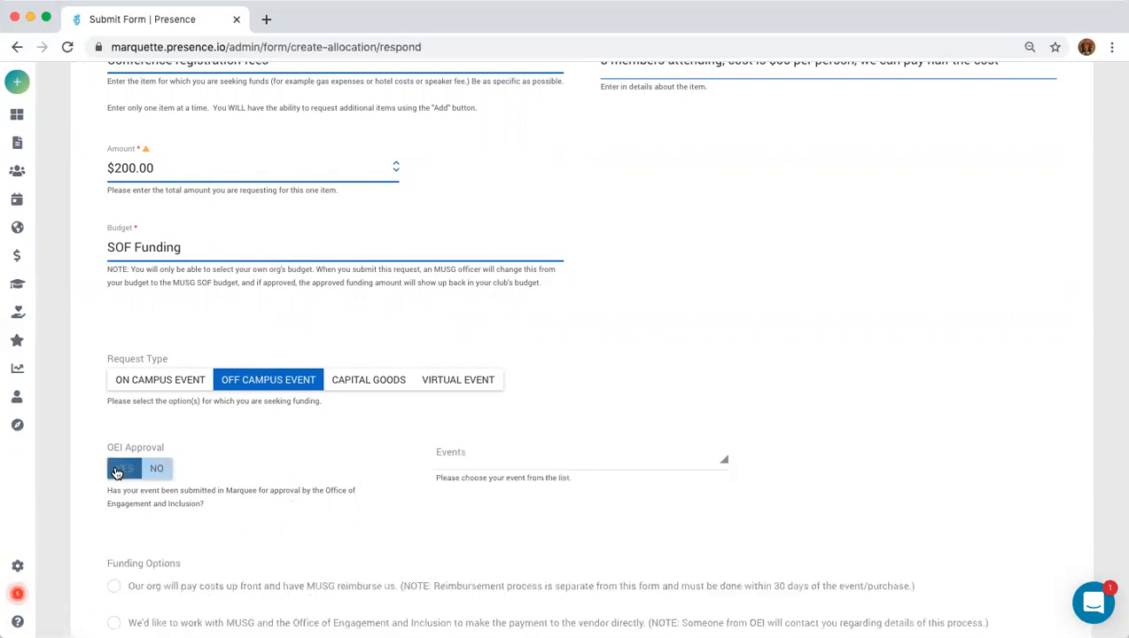
Select 2020 Winter O-Fest Table MUSG as the request's event.
{"action": "left_click", "coordinate": [674, 463]}
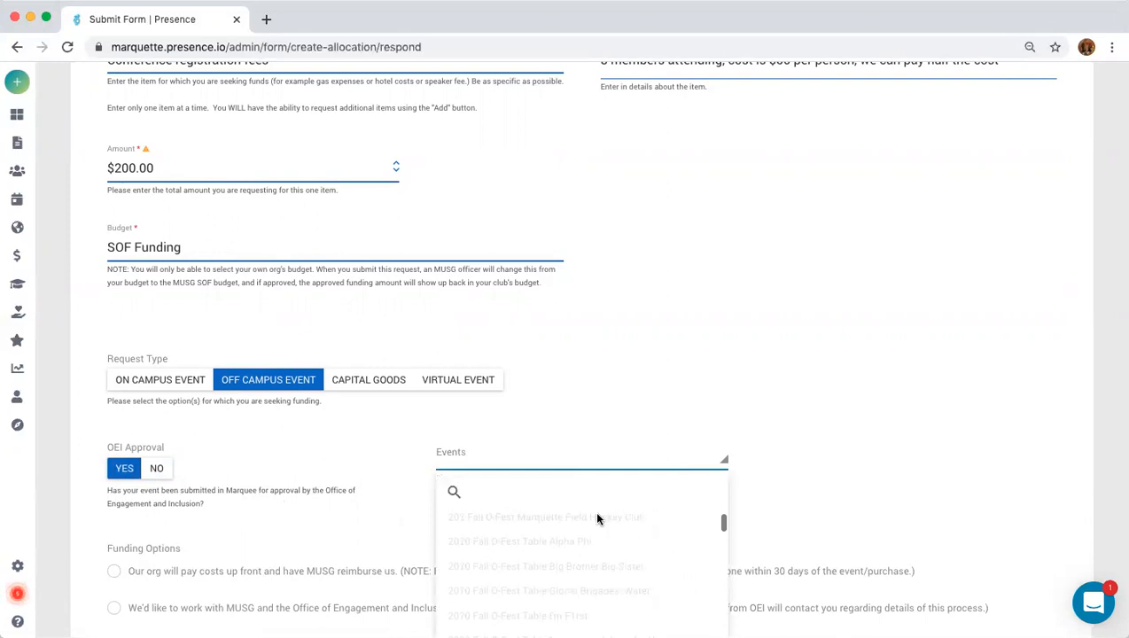
{"action": "scroll", "coordinate": [598, 520], "scroll_direction": "down", "scroll_amount": 2}
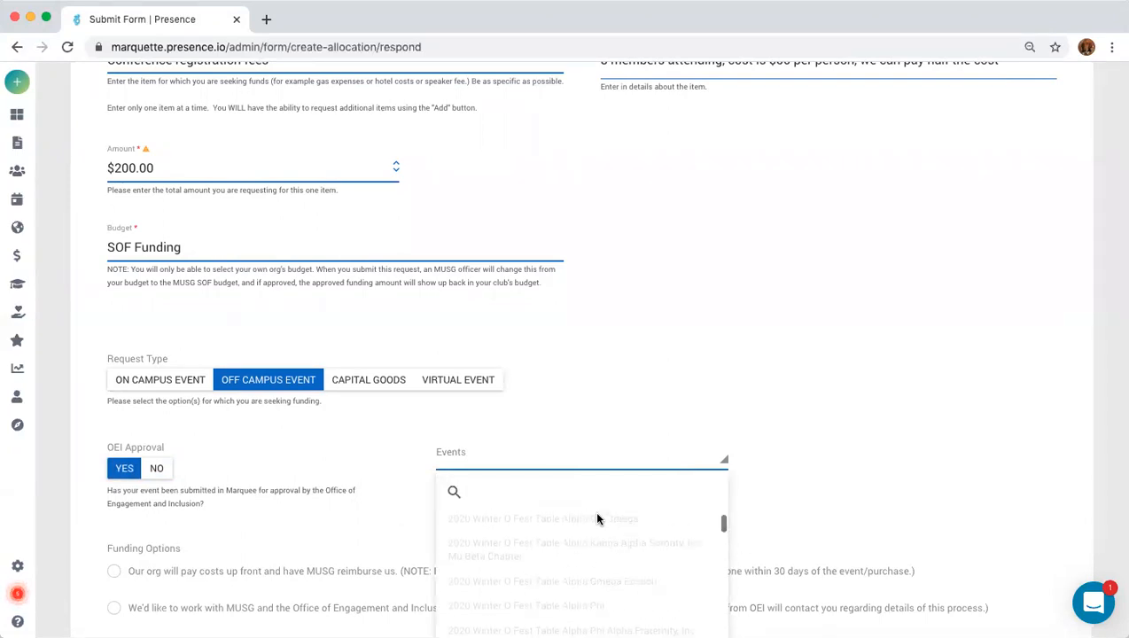
{"action": "scroll", "coordinate": [597, 515], "scroll_direction": "down", "scroll_amount": 5}
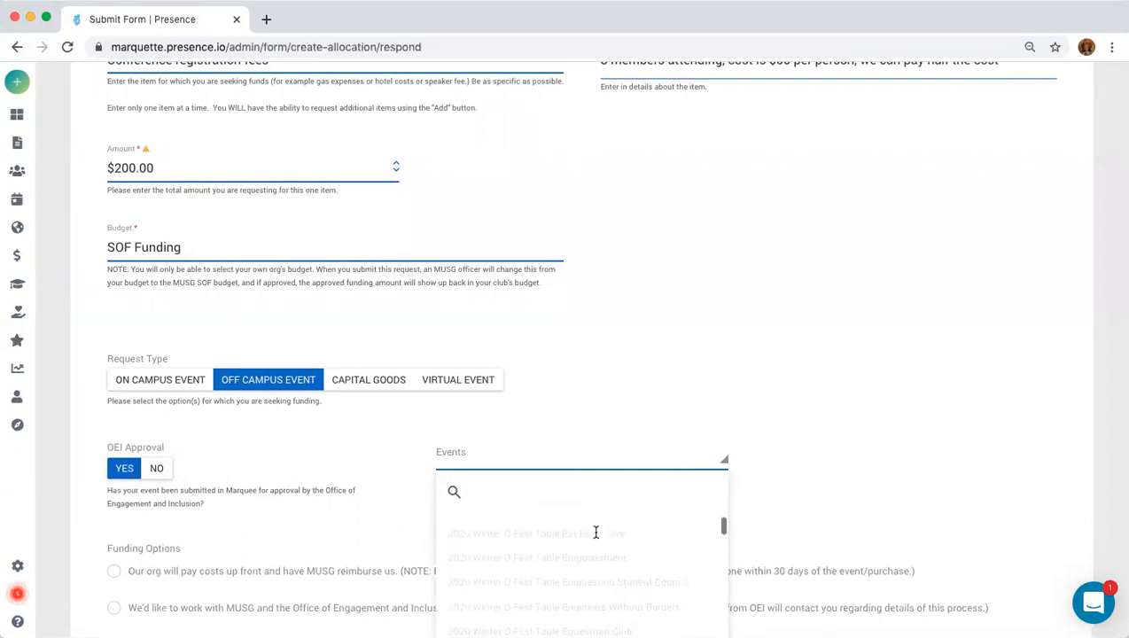
{"action": "scroll", "coordinate": [596, 534], "scroll_direction": "down", "scroll_amount": 4}
{"action": "scroll", "coordinate": [591, 536], "scroll_direction": "down", "scroll_amount": 1}
{"action": "left_click", "coordinate": [583, 532]}
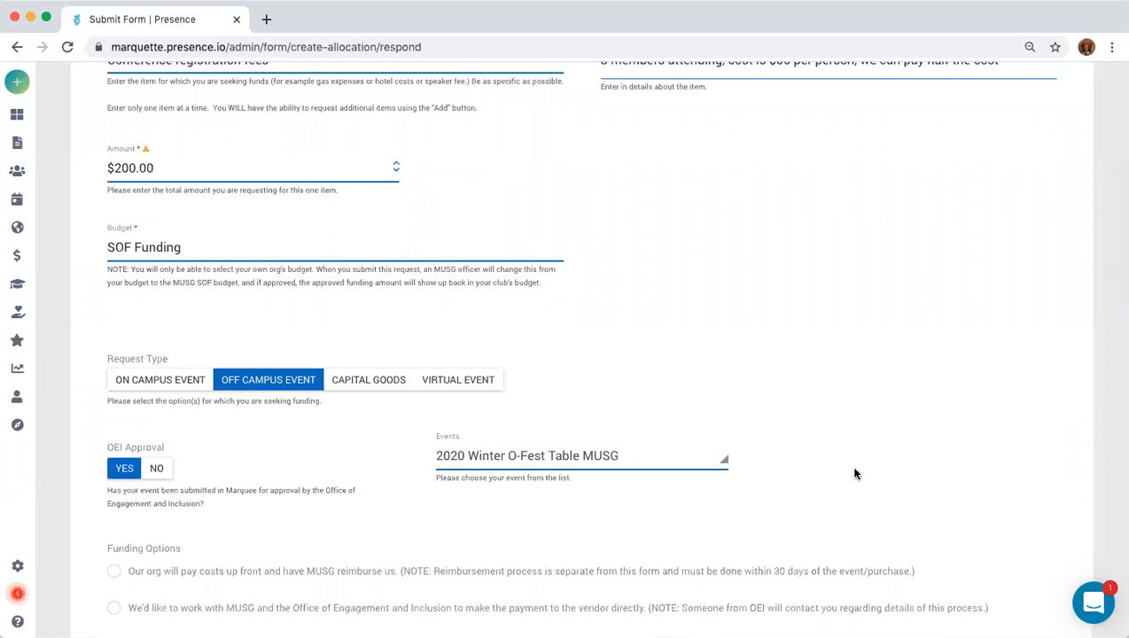
{"action": "scroll", "coordinate": [835, 485], "scroll_direction": "down", "scroll_amount": 1}
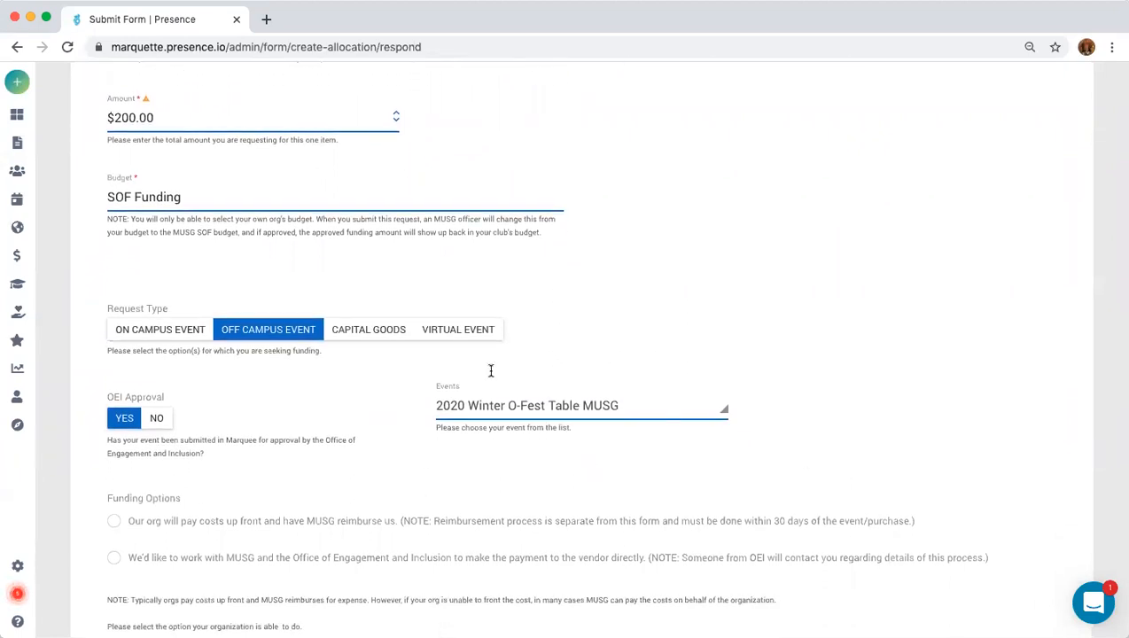
{"action": "scroll", "coordinate": [560, 430], "scroll_direction": "up", "scroll_amount": 20}
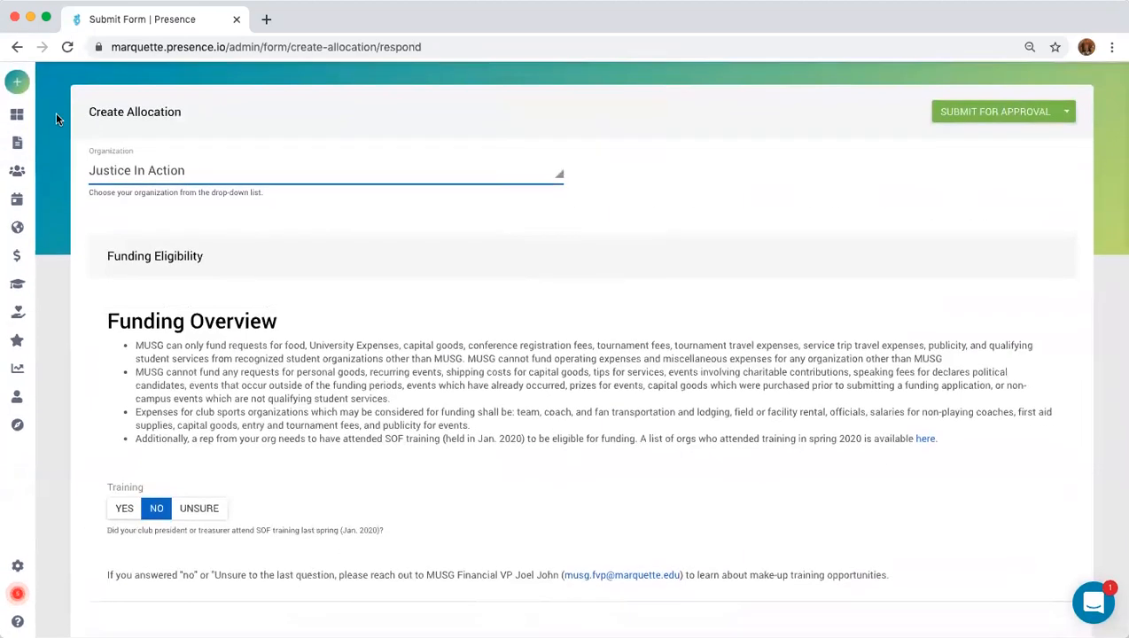
Select the Funding Option where MUSG and the Office of Engagement and Inclusion pay the vendor.
{"action": "scroll", "coordinate": [296, 497], "scroll_direction": "down", "scroll_amount": 10}
{"action": "scroll", "coordinate": [690, 549], "scroll_direction": "down", "scroll_amount": 15}
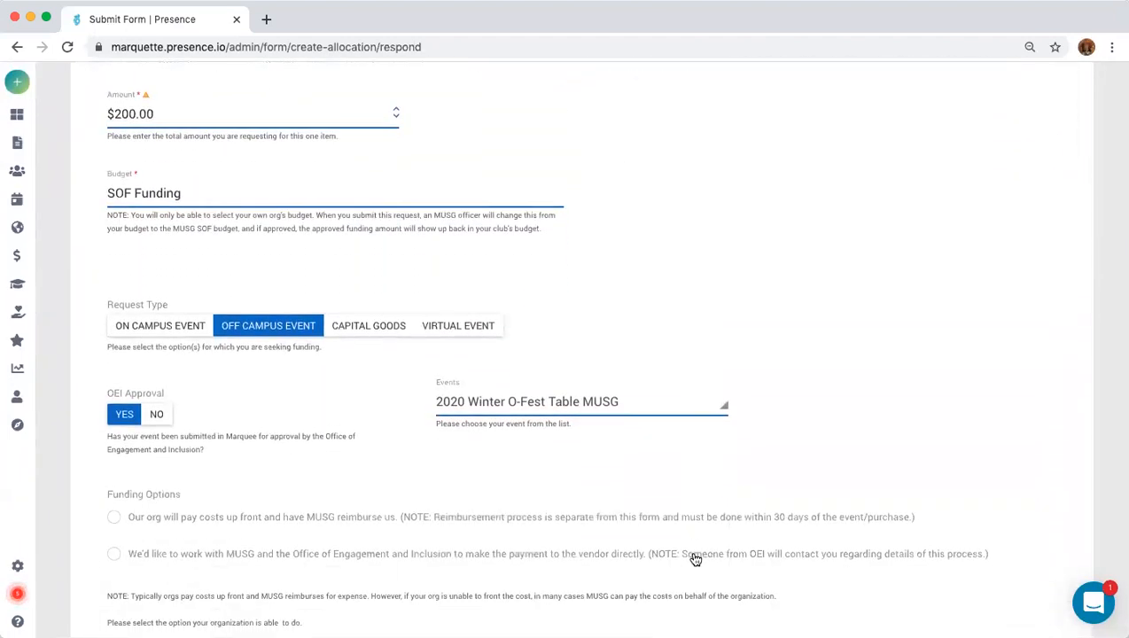
{"action": "scroll", "coordinate": [695, 558], "scroll_direction": "down", "scroll_amount": 2}
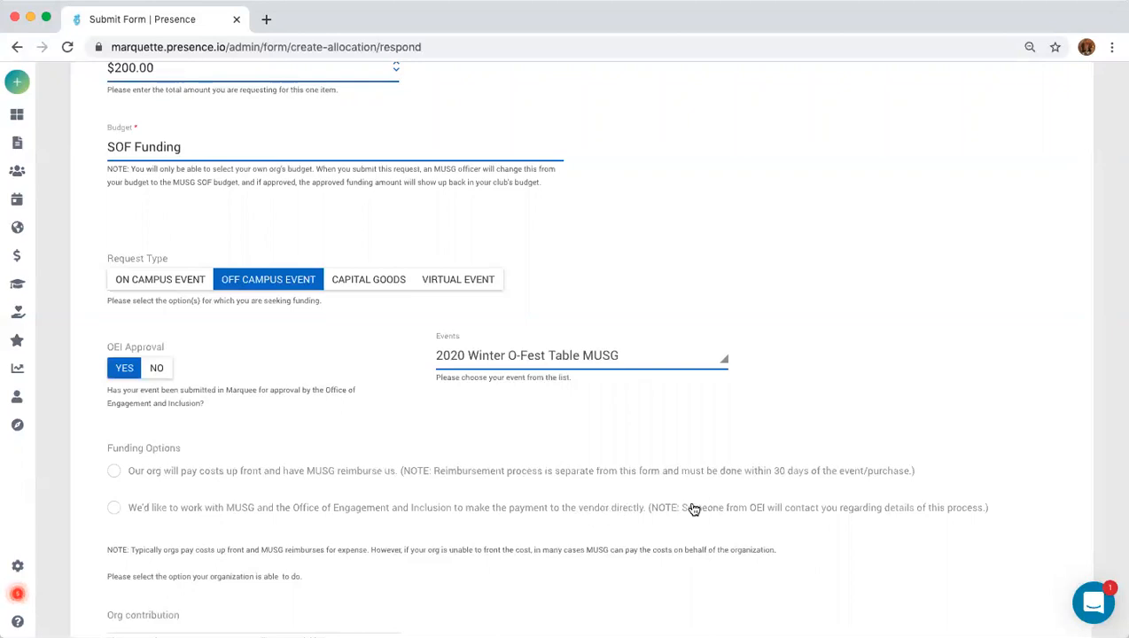
{"action": "left_click", "coordinate": [114, 508]}
{"action": "scroll", "coordinate": [329, 528], "scroll_direction": "up", "scroll_amount": 20}
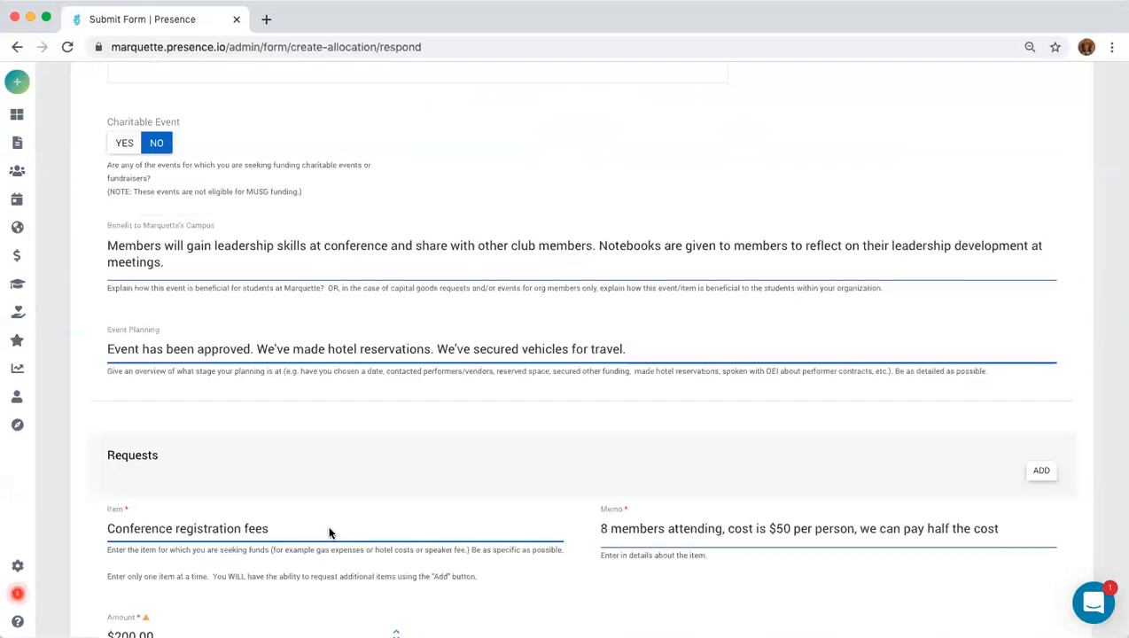
{"action": "scroll", "coordinate": [329, 528], "scroll_direction": "down", "scroll_amount": 10}
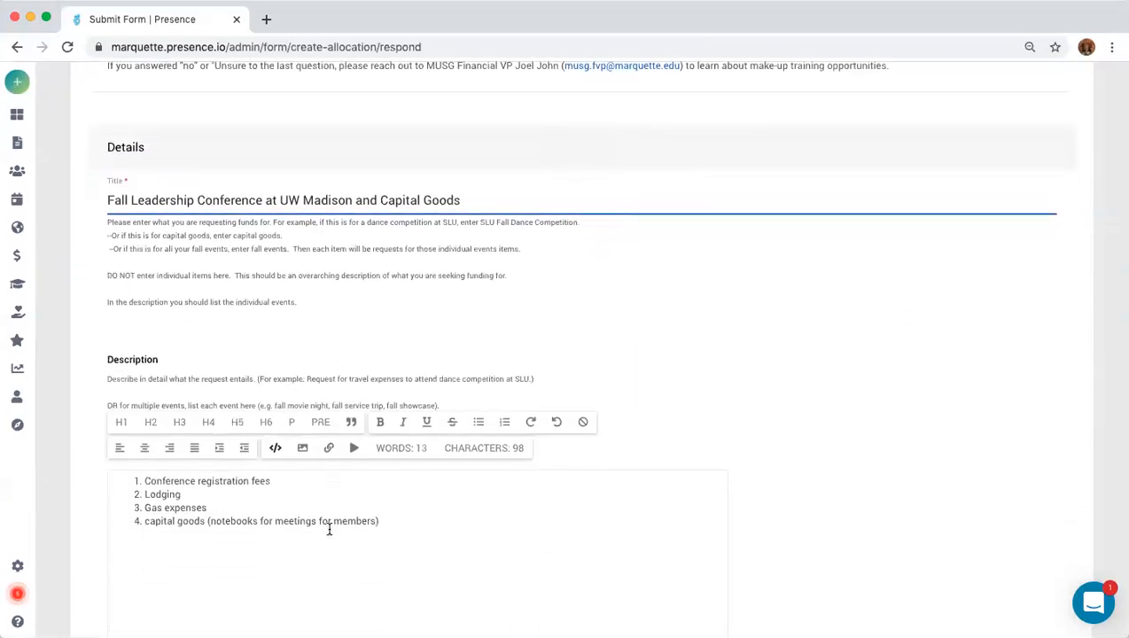
{"action": "left_click_drag", "start_coordinate": [206, 464], "coordinate": [126, 461]}
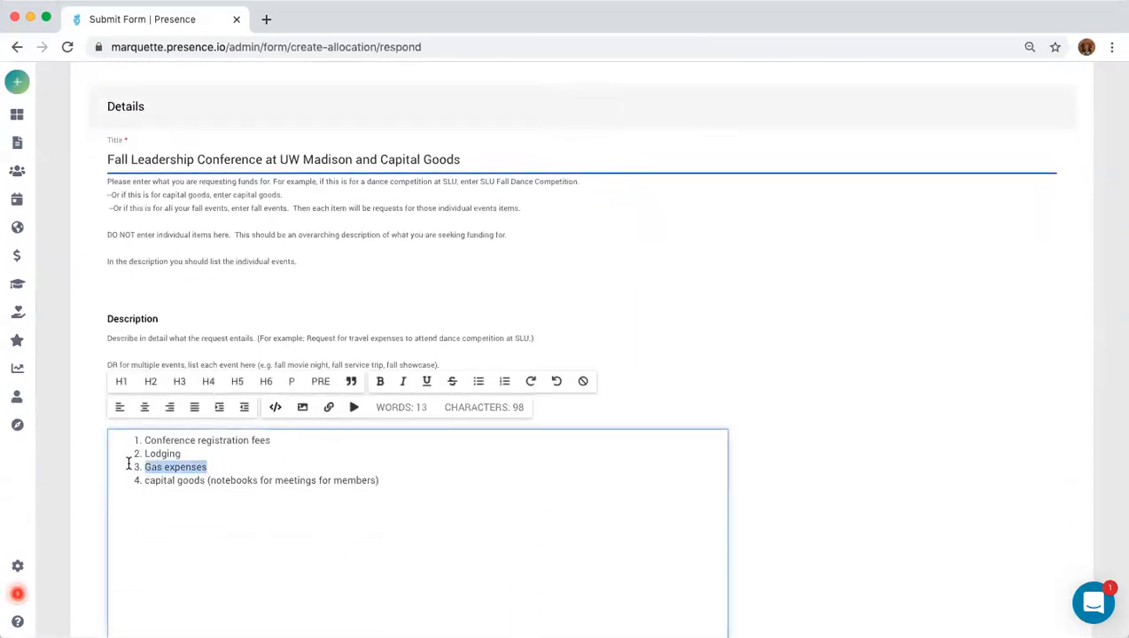
{"action": "left_click", "coordinate": [867, 507]}
{"action": "scroll", "coordinate": [865, 508], "scroll_direction": "down", "scroll_amount": 10}
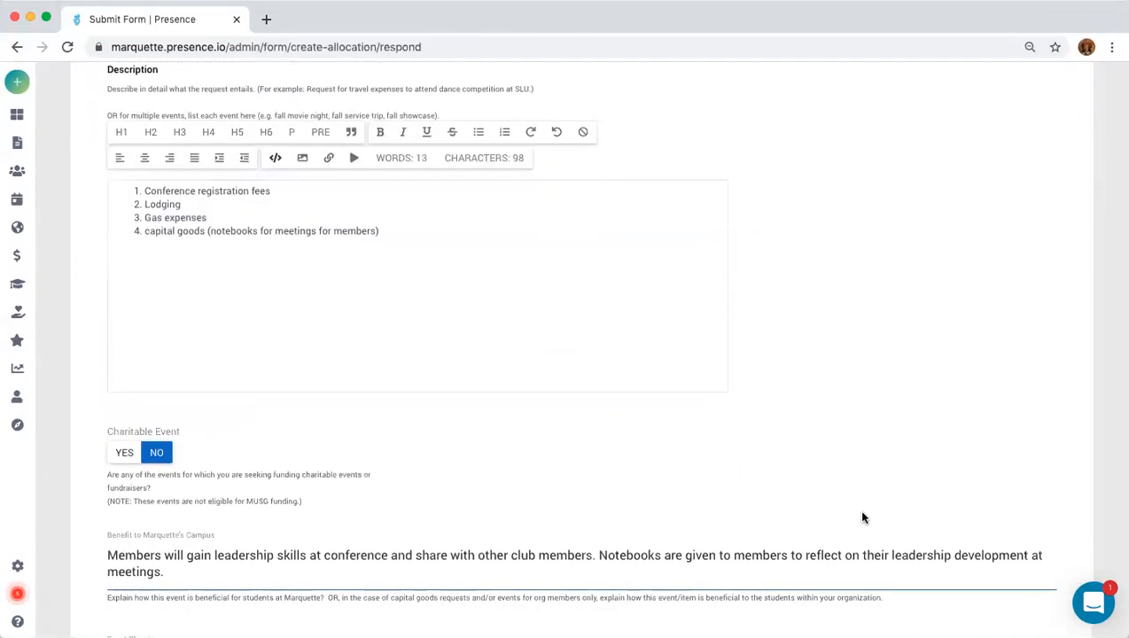
{"action": "scroll", "coordinate": [864, 512], "scroll_direction": "down", "scroll_amount": 8}
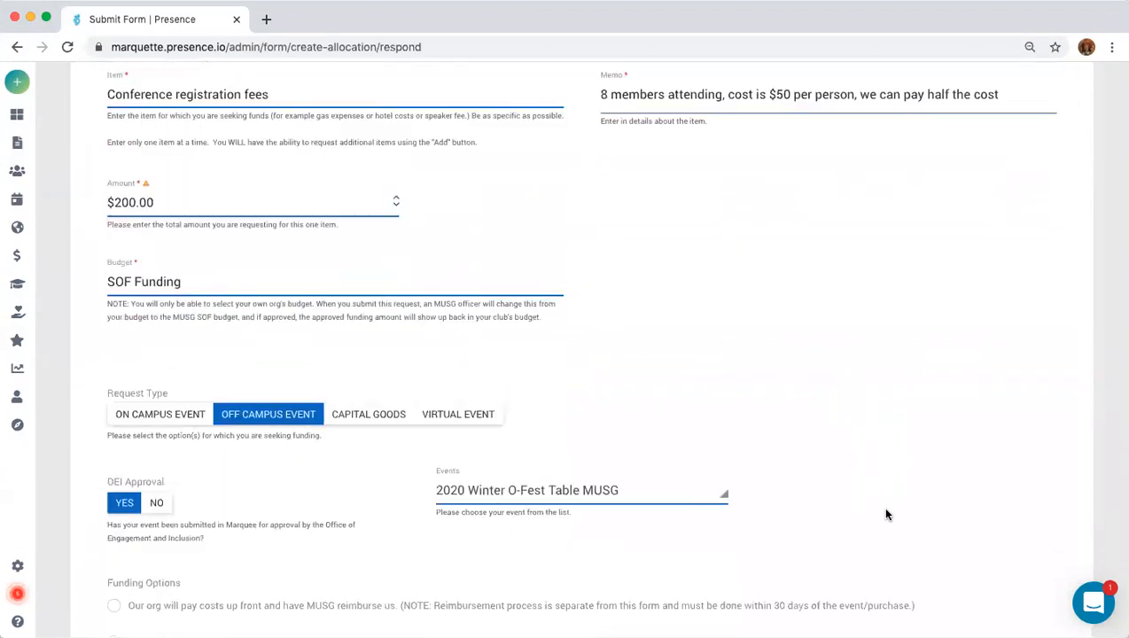
{"action": "scroll", "coordinate": [886, 514], "scroll_direction": "down", "scroll_amount": 12}
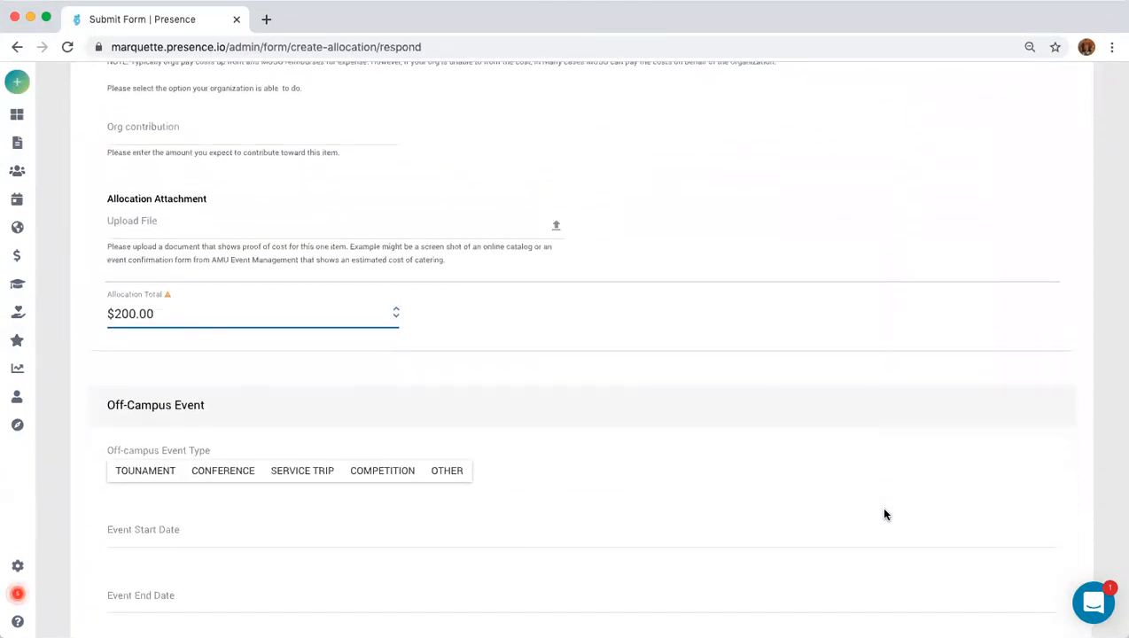
{"action": "scroll", "coordinate": [877, 514], "scroll_direction": "down", "scroll_amount": 8}
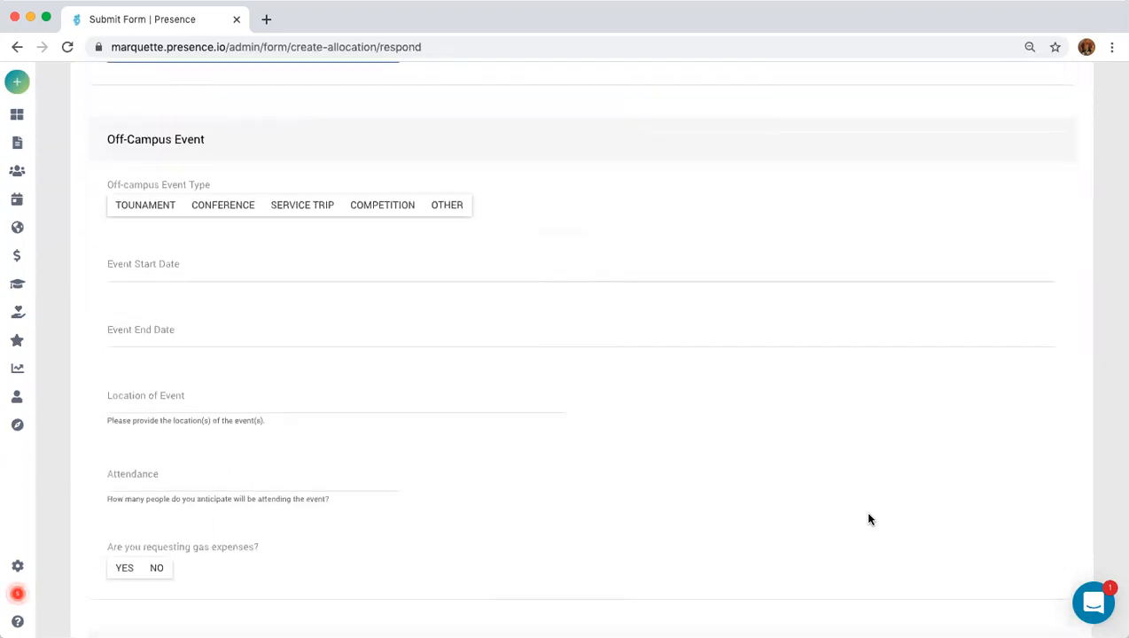
{"action": "scroll", "coordinate": [869, 518], "scroll_direction": "down", "scroll_amount": 9}
{"action": "scroll", "coordinate": [560, 443], "scroll_direction": "up", "scroll_amount": 2}
{"action": "scroll", "coordinate": [560, 443], "scroll_direction": "up", "scroll_amount": 20}
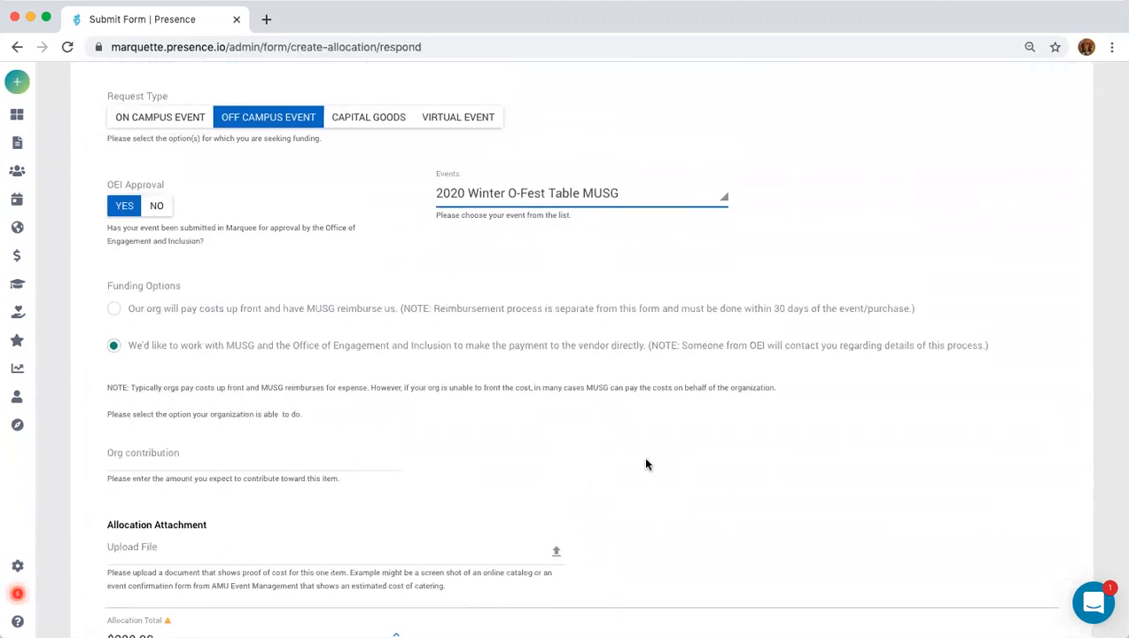
{"action": "scroll", "coordinate": [747, 477], "scroll_direction": "down", "scroll_amount": 3}
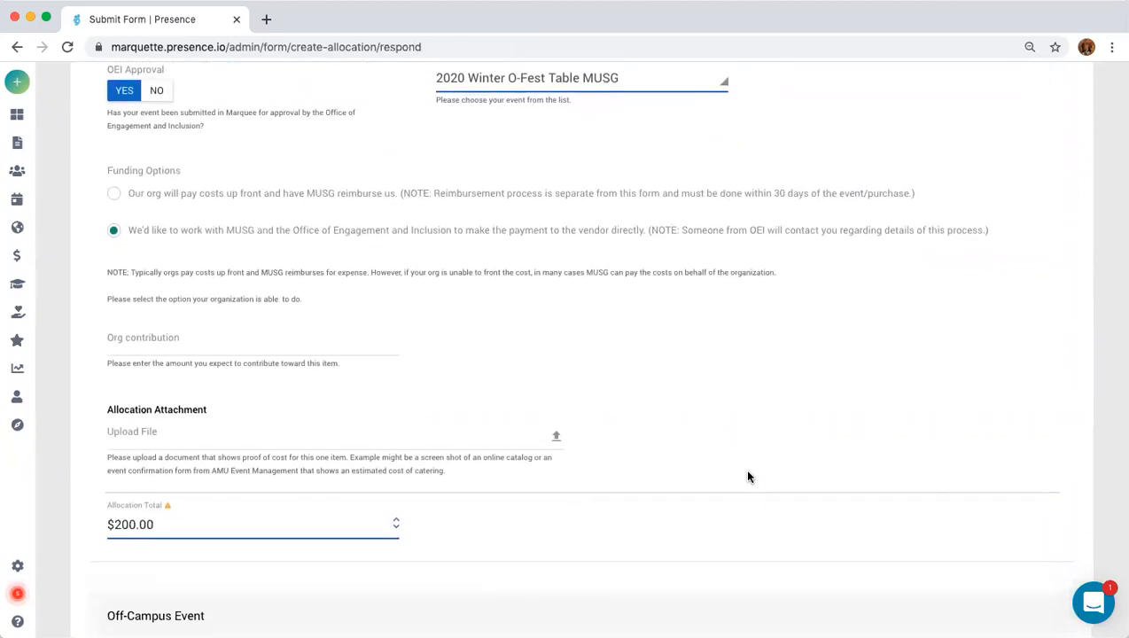
{"action": "scroll", "coordinate": [748, 477], "scroll_direction": "down", "scroll_amount": 1}
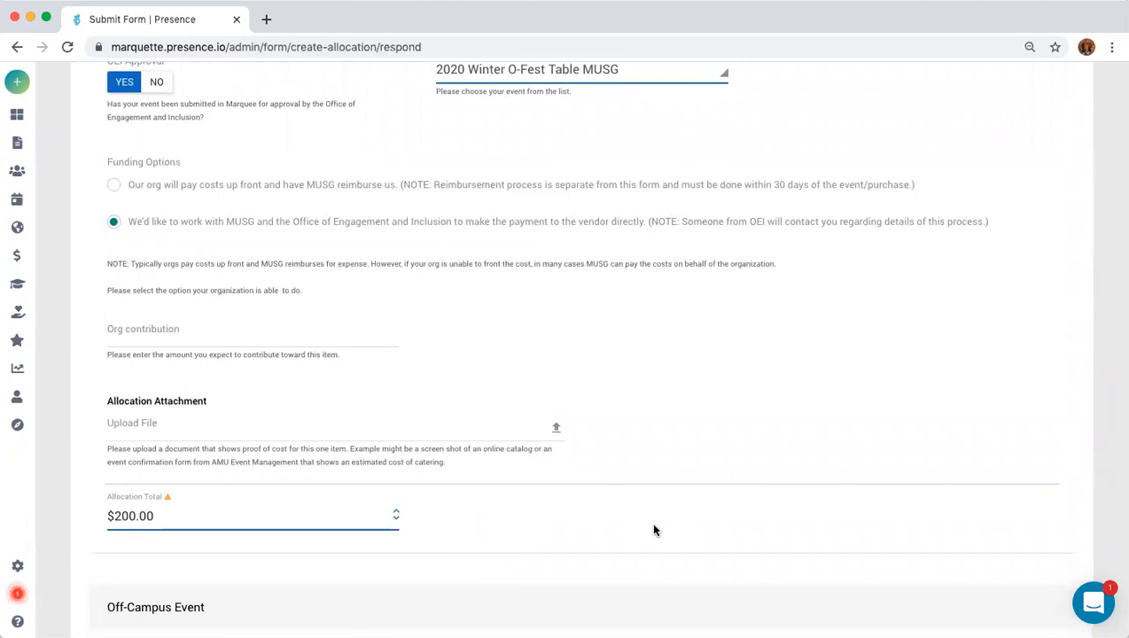
{"action": "scroll", "coordinate": [535, 535], "scroll_direction": "down", "scroll_amount": 3}
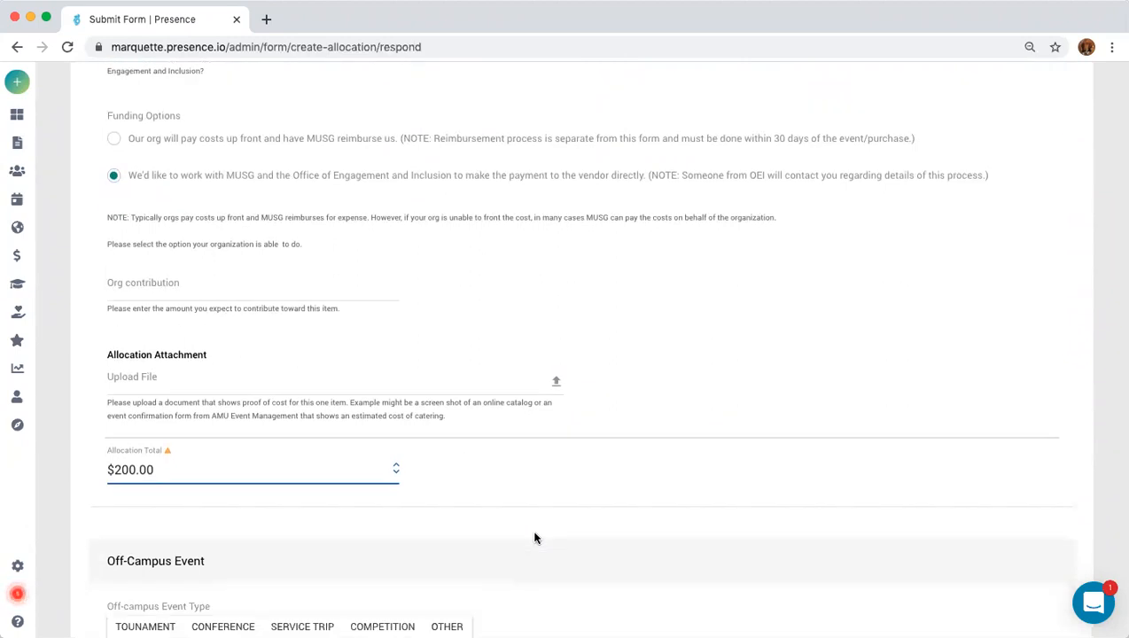
{"action": "scroll", "coordinate": [688, 541], "scroll_direction": "down", "scroll_amount": 3}
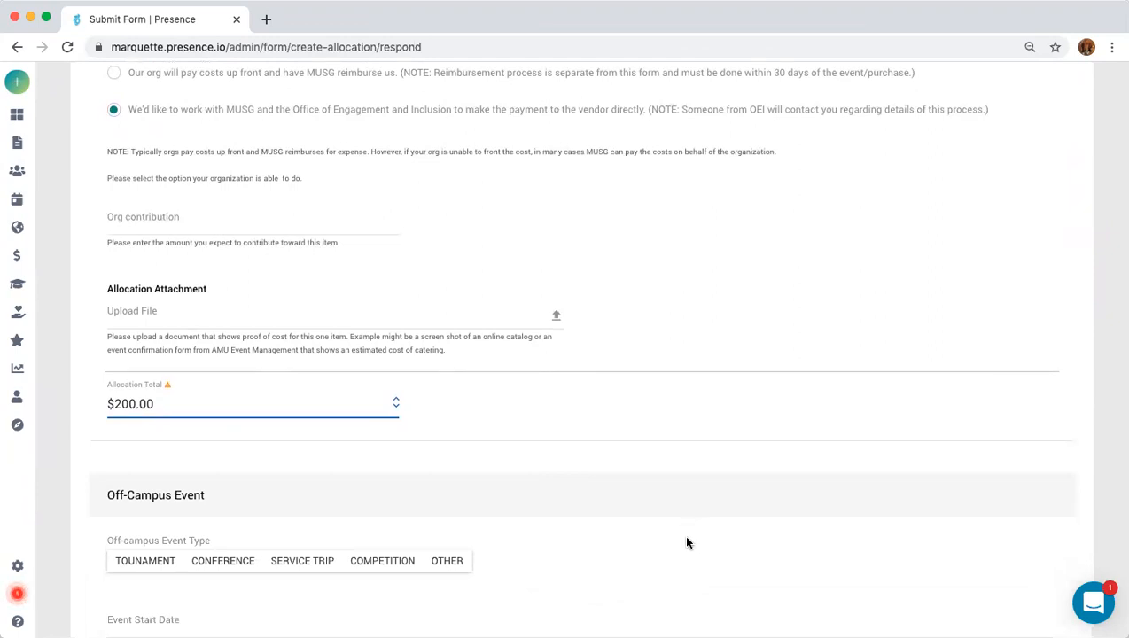
{"action": "scroll", "coordinate": [687, 543], "scroll_direction": "up", "scroll_amount": 3}
{"action": "scroll", "coordinate": [687, 542], "scroll_direction": "up", "scroll_amount": 5}
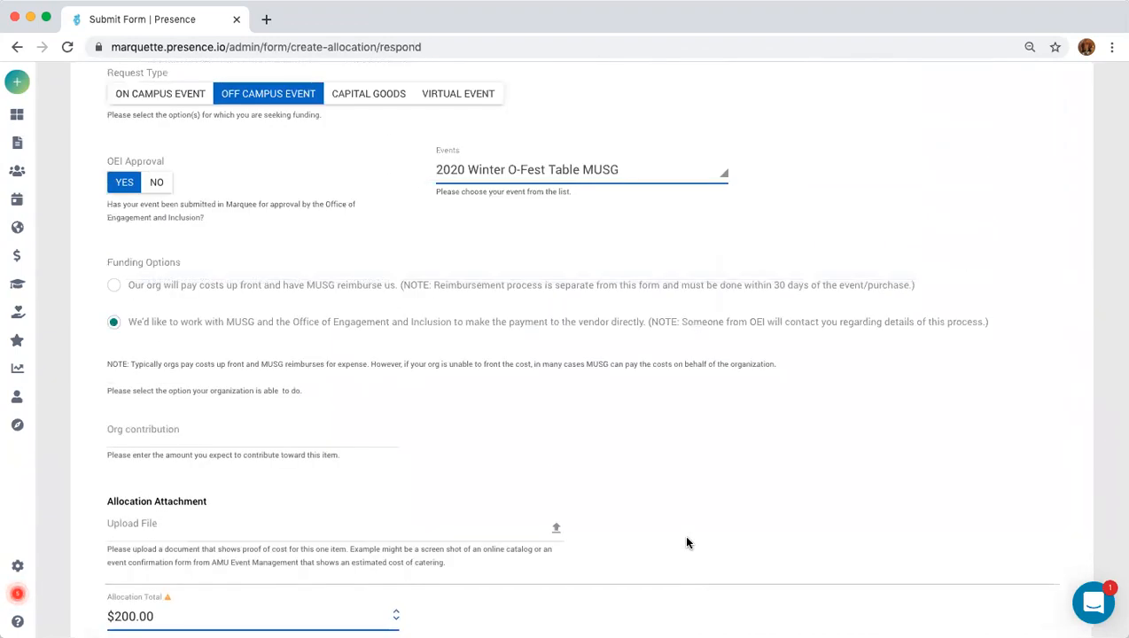
{"action": "scroll", "coordinate": [687, 540], "scroll_direction": "up", "scroll_amount": 9}
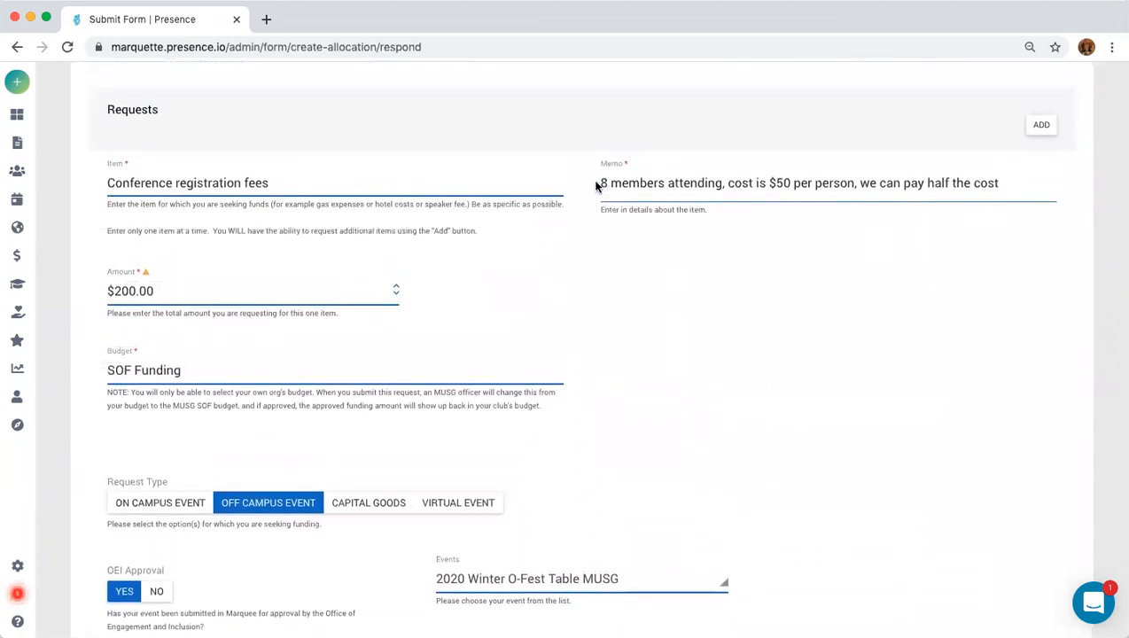
{"action": "double_click", "coordinate": [604, 183]}
{"action": "scroll", "coordinate": [819, 496], "scroll_direction": "down", "scroll_amount": 2}
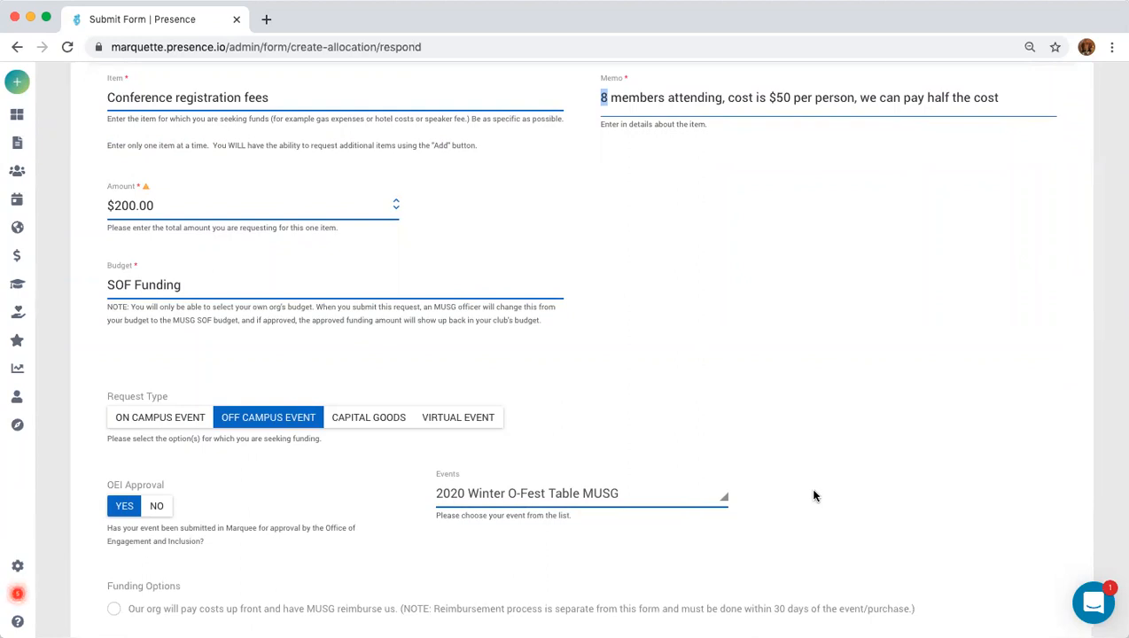
{"action": "scroll", "coordinate": [818, 495], "scroll_direction": "down", "scroll_amount": 2}
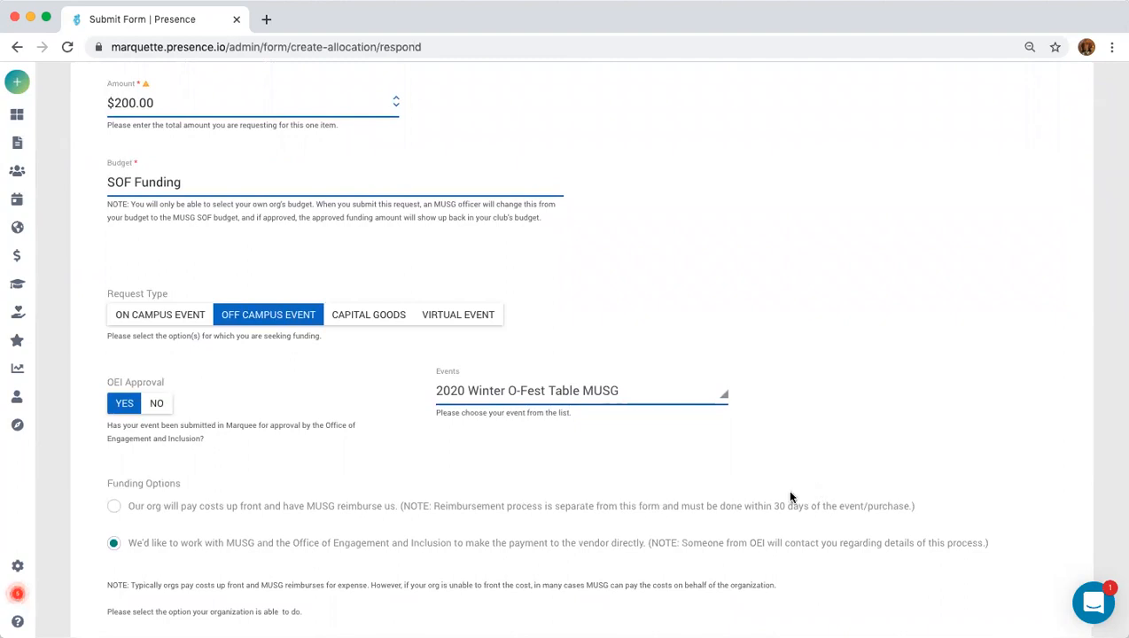
{"action": "scroll", "coordinate": [470, 474], "scroll_direction": "down", "scroll_amount": 3}
{"action": "scroll", "coordinate": [523, 454], "scroll_direction": "down", "scroll_amount": 1}
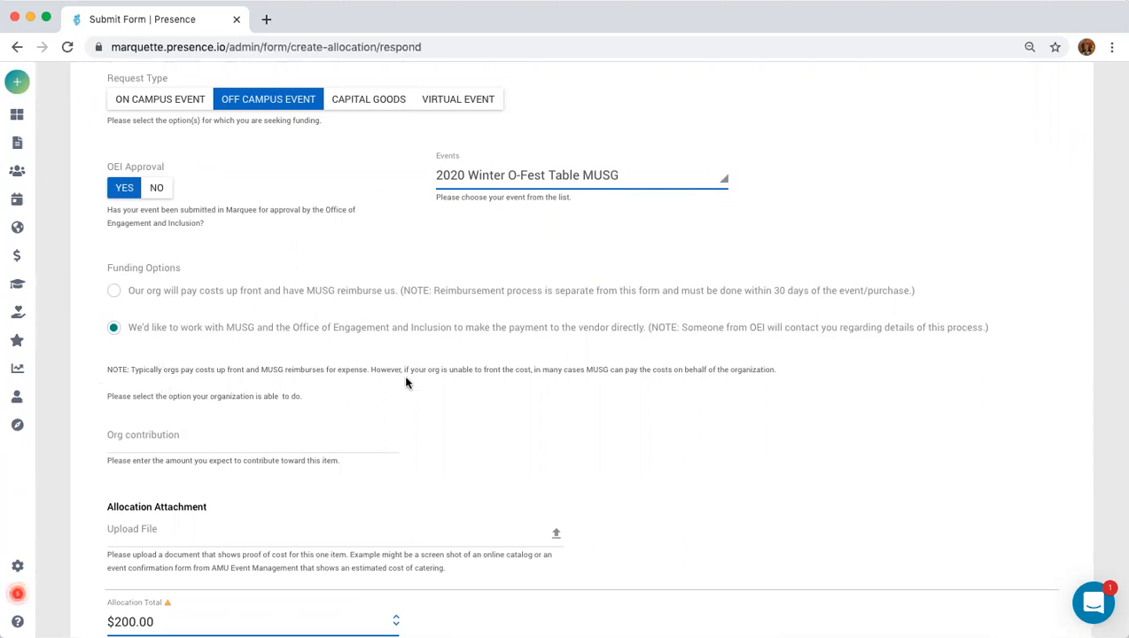
Enter 200 as the Org contribution for the conference fees request.
{"action": "left_click", "coordinate": [143, 440]}
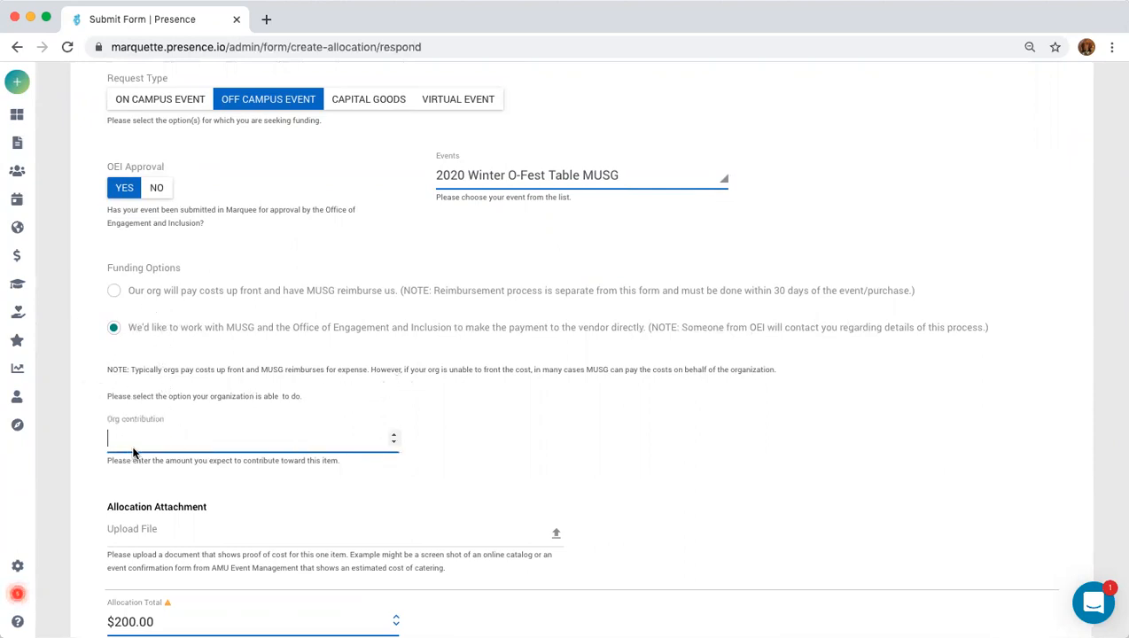
{"action": "type", "text": "200"}
{"action": "scroll", "coordinate": [670, 491], "scroll_direction": "down", "scroll_amount": 2}
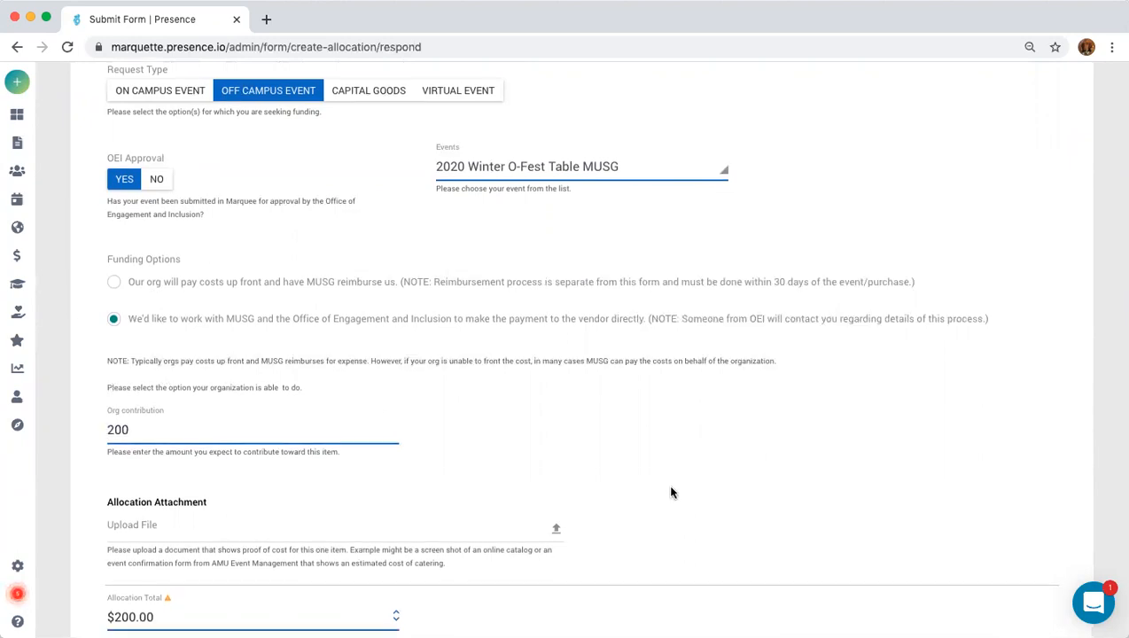
{"action": "scroll", "coordinate": [525, 484], "scroll_direction": "up", "scroll_amount": 5}
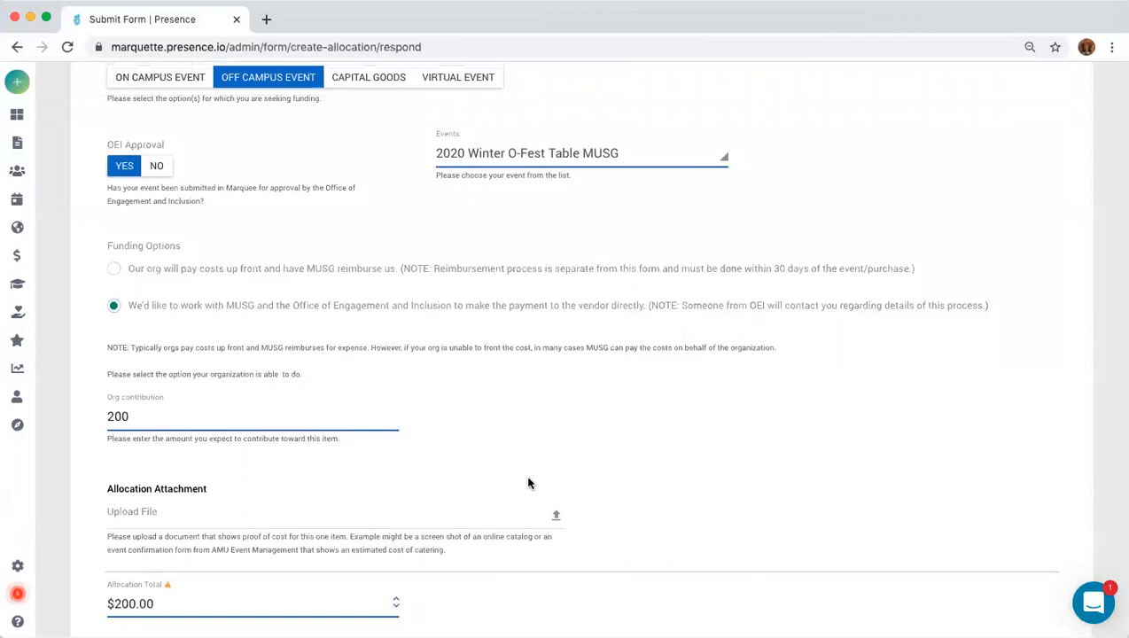
{"action": "scroll", "coordinate": [525, 484], "scroll_direction": "down", "scroll_amount": 4}
{"action": "scroll", "coordinate": [525, 484], "scroll_direction": "down", "scroll_amount": 3}
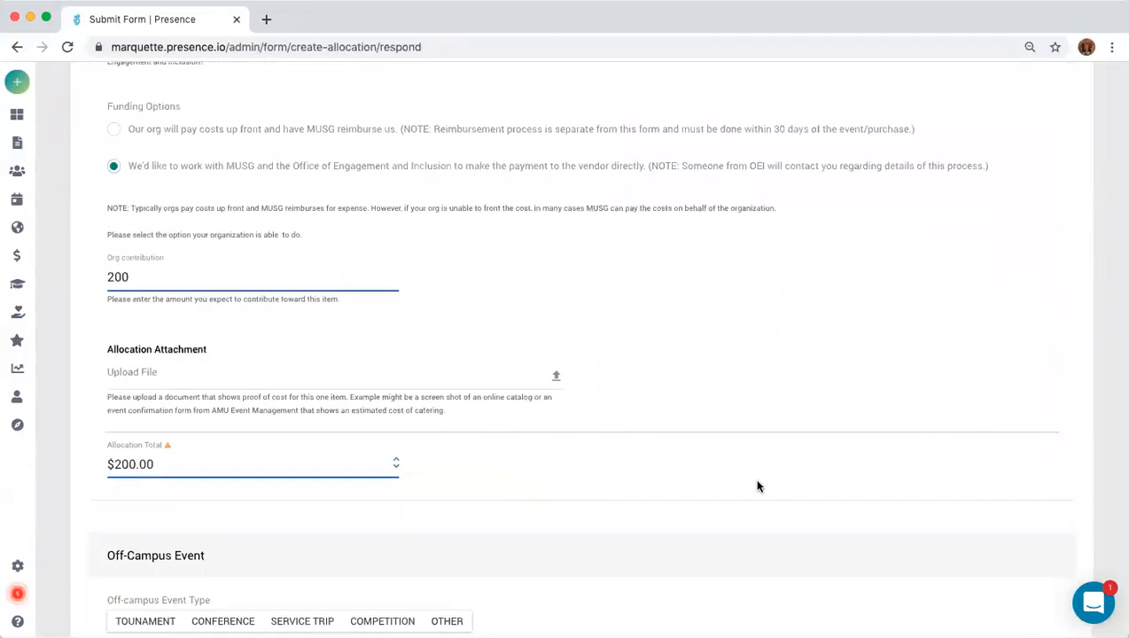
{"action": "scroll", "coordinate": [758, 486], "scroll_direction": "down", "scroll_amount": 3}
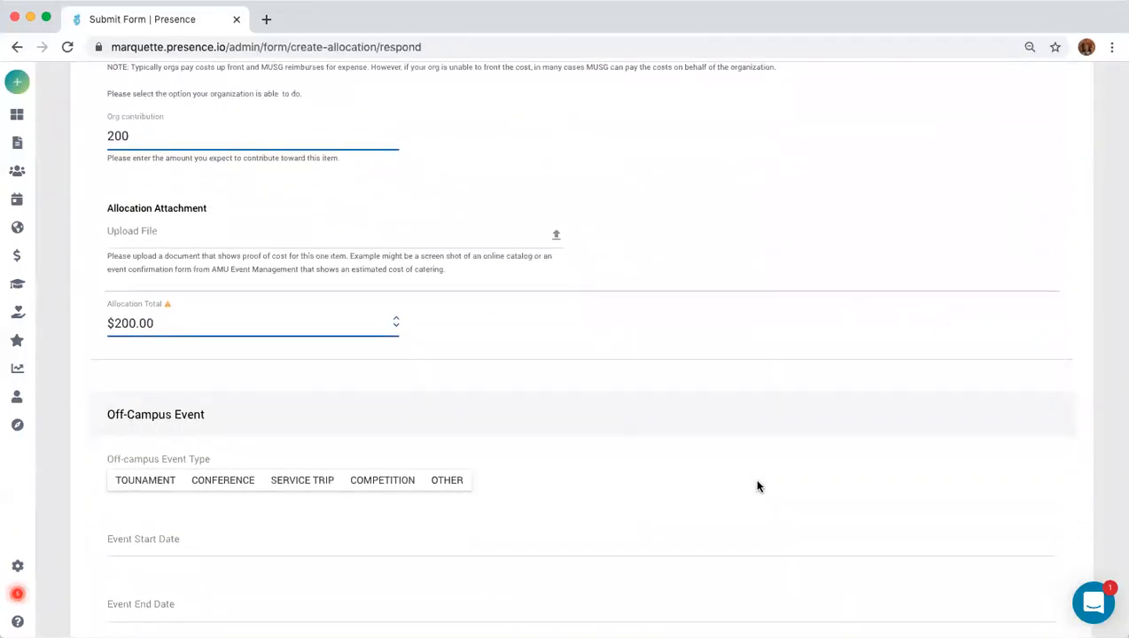
{"action": "scroll", "coordinate": [753, 483], "scroll_direction": "up", "scroll_amount": 1}
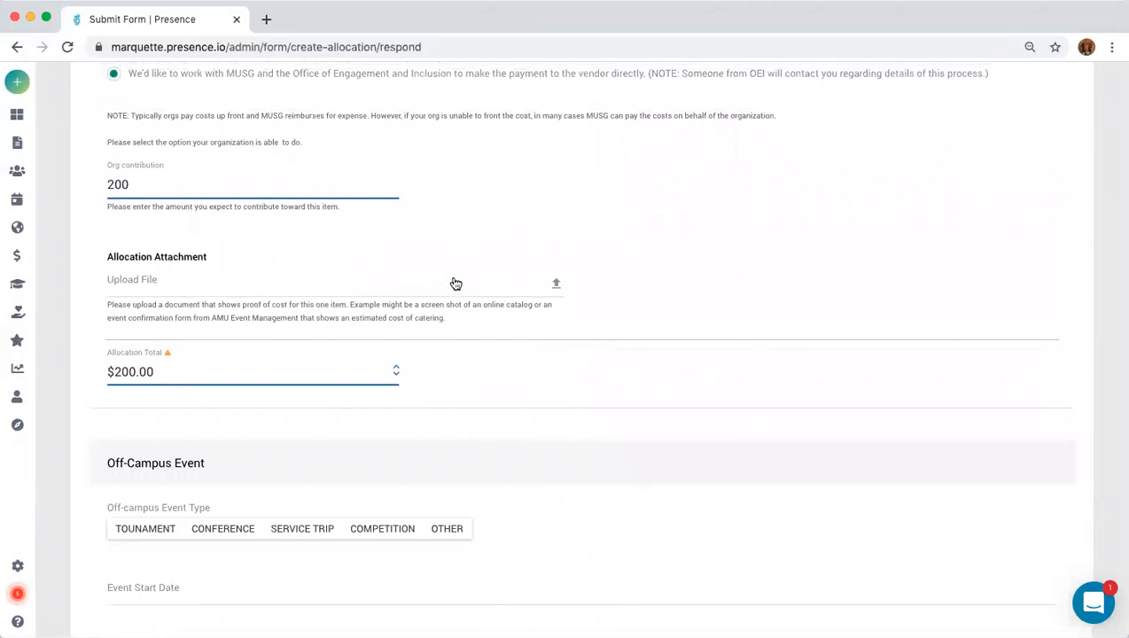
Upload Marquee.png from the Desktop as the Allocation Attachment.
{"action": "left_click", "coordinate": [553, 289]}
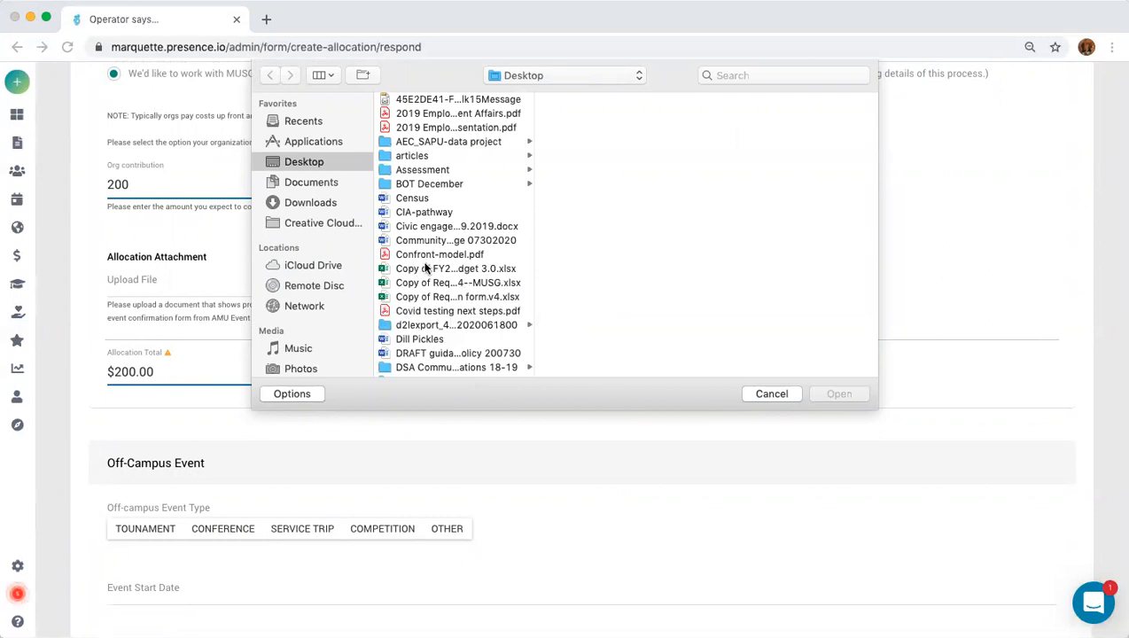
{"action": "scroll", "coordinate": [416, 266], "scroll_direction": "down", "scroll_amount": 5}
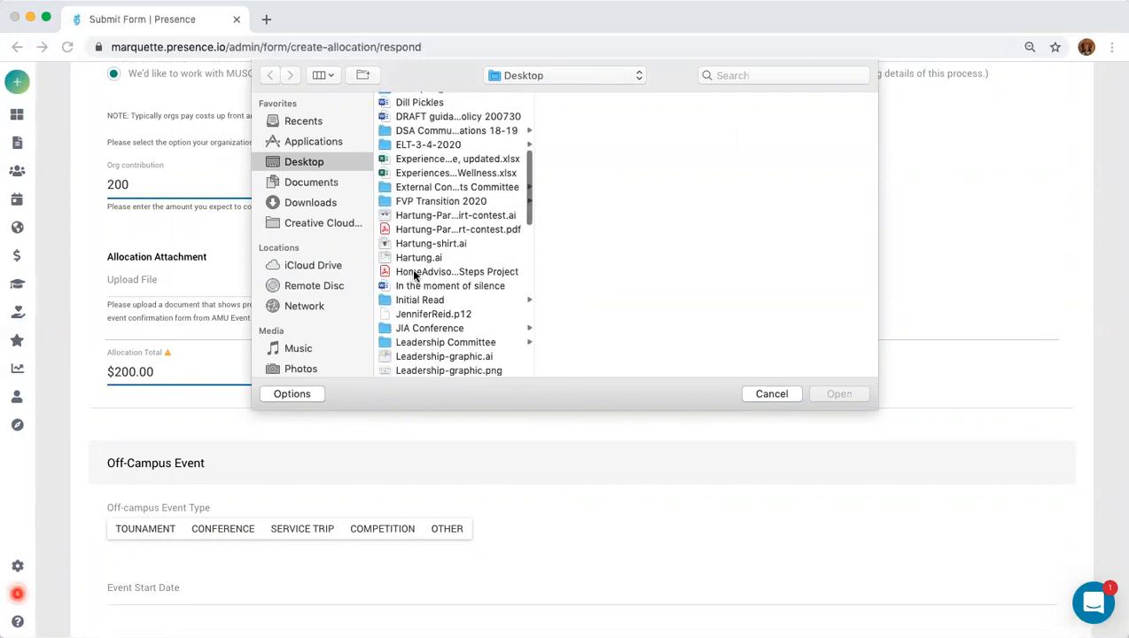
{"action": "scroll", "coordinate": [412, 276], "scroll_direction": "down", "scroll_amount": 3}
{"action": "left_click", "coordinate": [414, 299]}
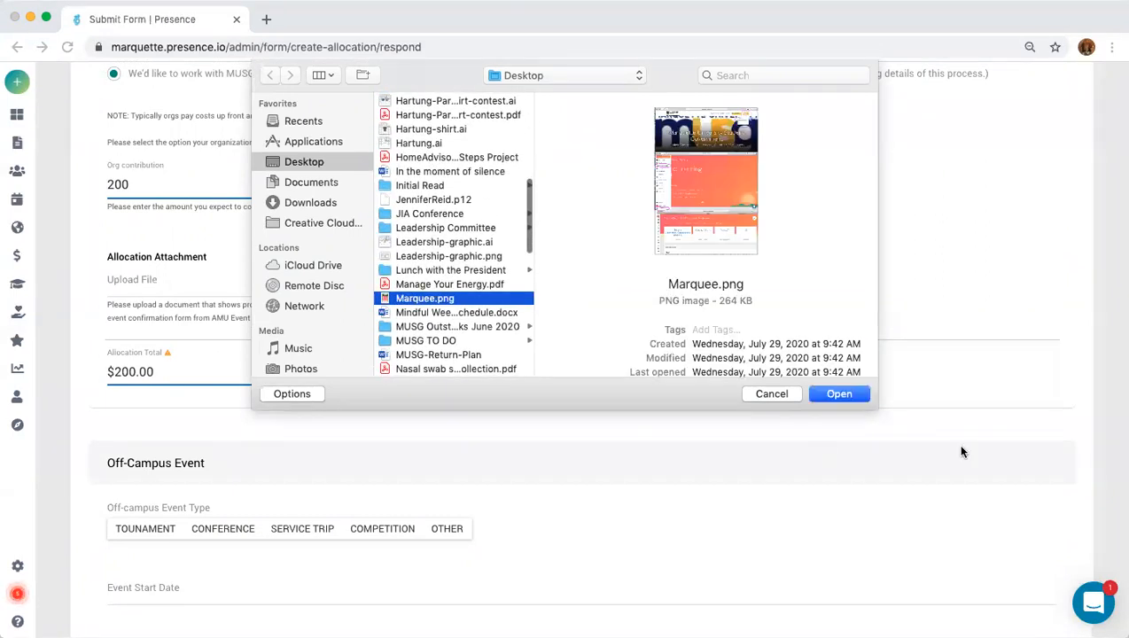
{"action": "left_click", "coordinate": [837, 394]}
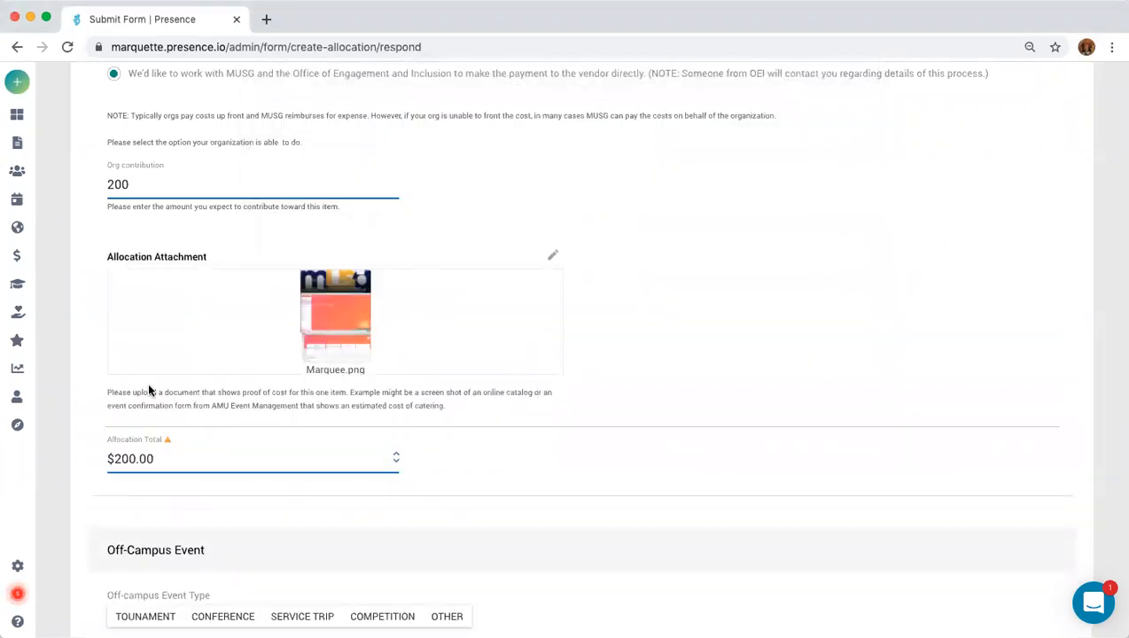
{"action": "scroll", "coordinate": [434, 388], "scroll_direction": "down", "scroll_amount": 5}
{"action": "scroll", "coordinate": [435, 397], "scroll_direction": "down", "scroll_amount": 1}
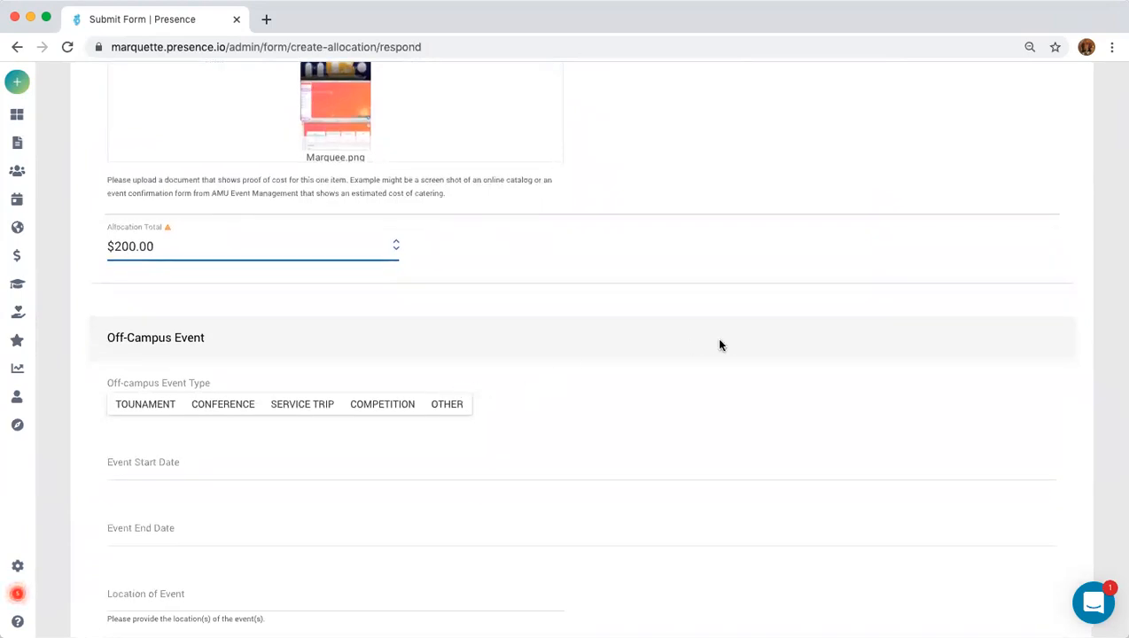
{"action": "scroll", "coordinate": [753, 399], "scroll_direction": "down", "scroll_amount": 2}
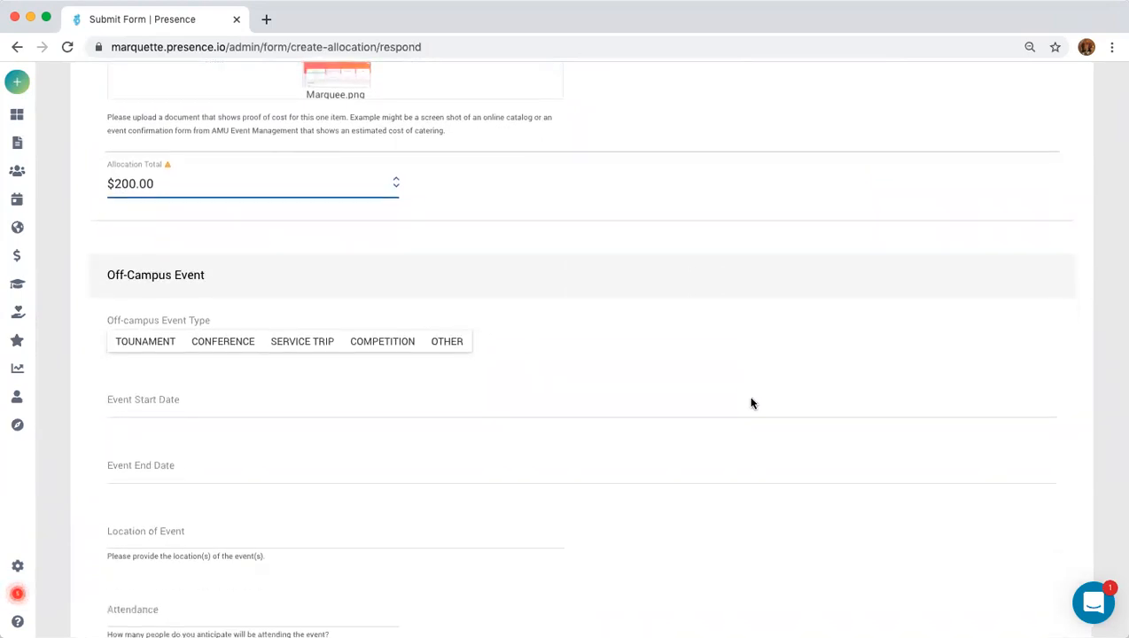
{"action": "scroll", "coordinate": [751, 406], "scroll_direction": "up", "scroll_amount": 20}
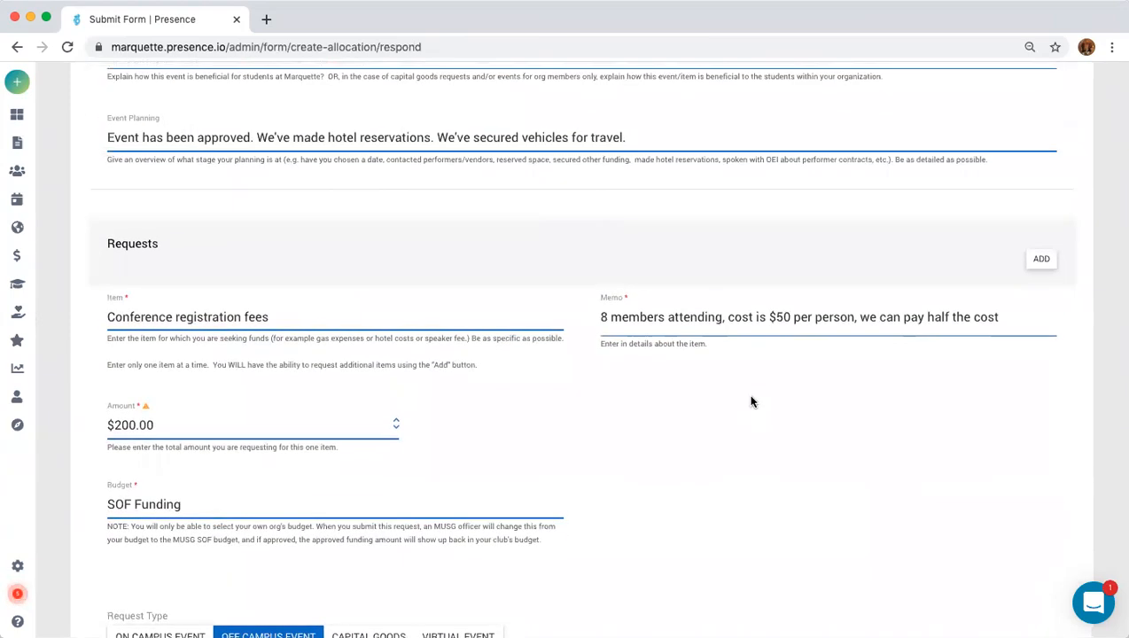
Add a new empty request item and select its Item field.
{"action": "left_click", "coordinate": [1043, 260]}
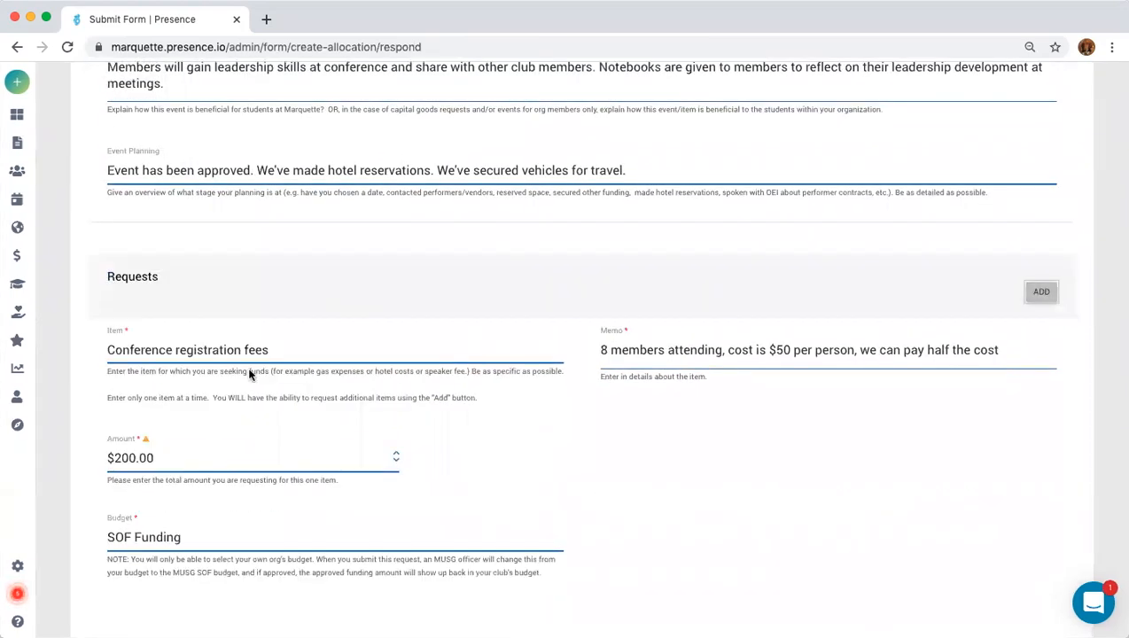
{"action": "scroll", "coordinate": [752, 483], "scroll_direction": "down", "scroll_amount": 5}
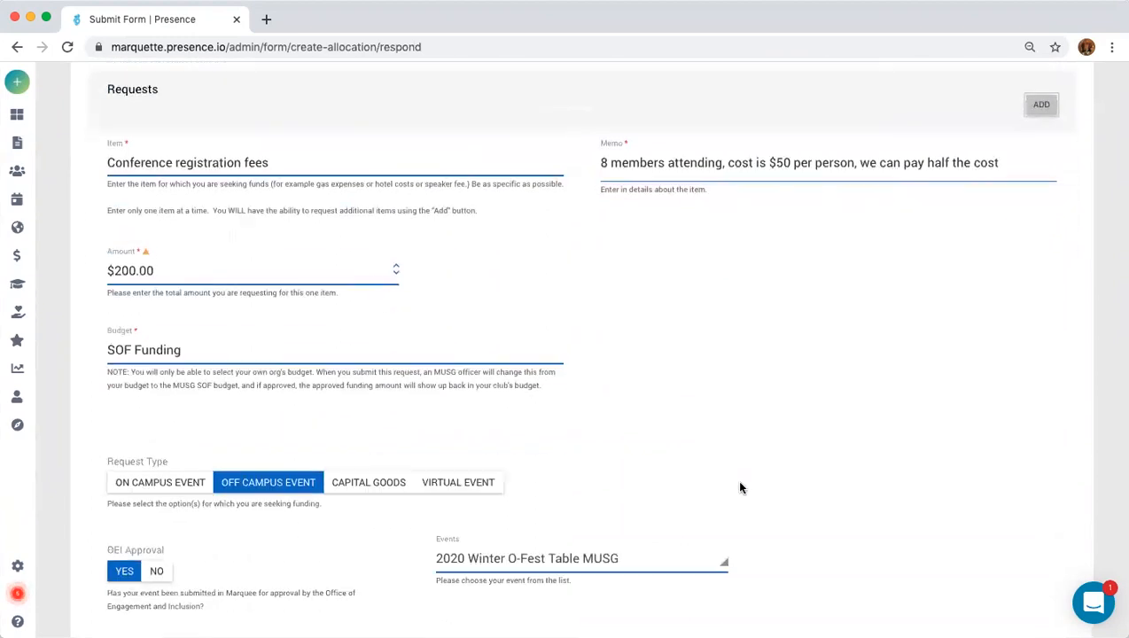
{"action": "scroll", "coordinate": [737, 488], "scroll_direction": "down", "scroll_amount": 10}
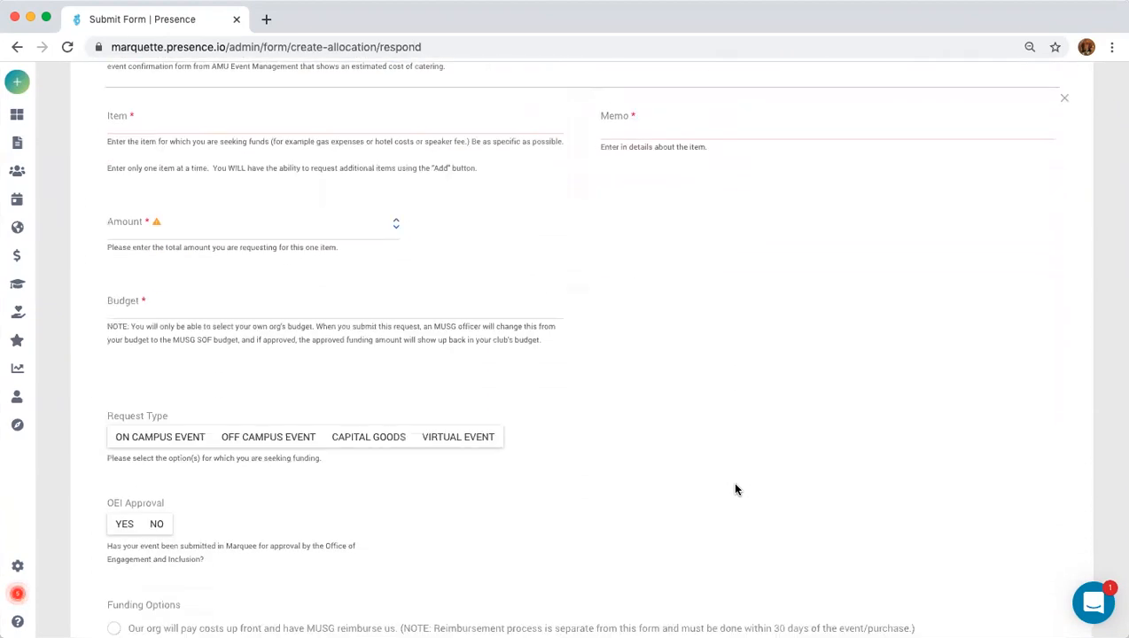
{"action": "scroll", "coordinate": [737, 490], "scroll_direction": "down", "scroll_amount": 6}
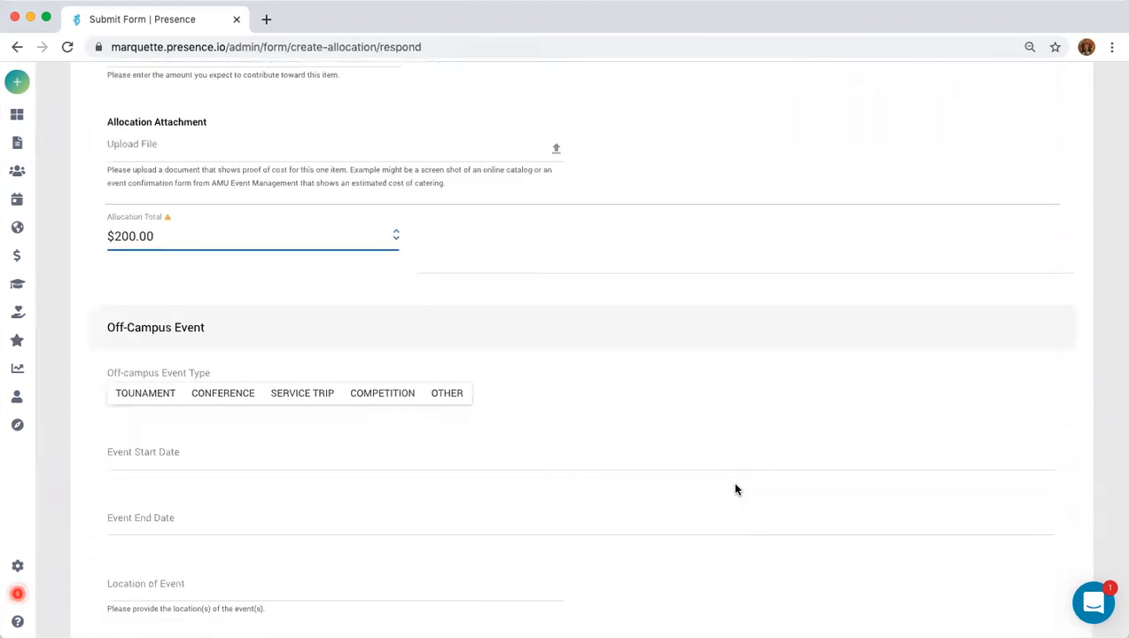
{"action": "scroll", "coordinate": [209, 441], "scroll_direction": "up", "scroll_amount": 10}
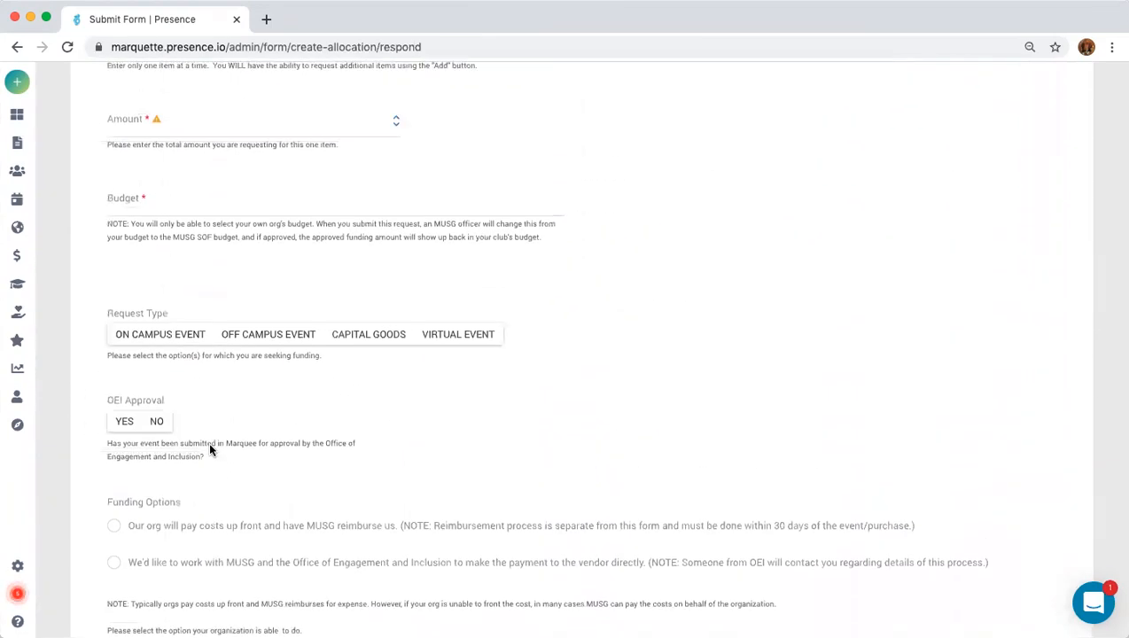
{"action": "scroll", "coordinate": [212, 453], "scroll_direction": "up", "scroll_amount": 1}
{"action": "left_click", "coordinate": [166, 348]}
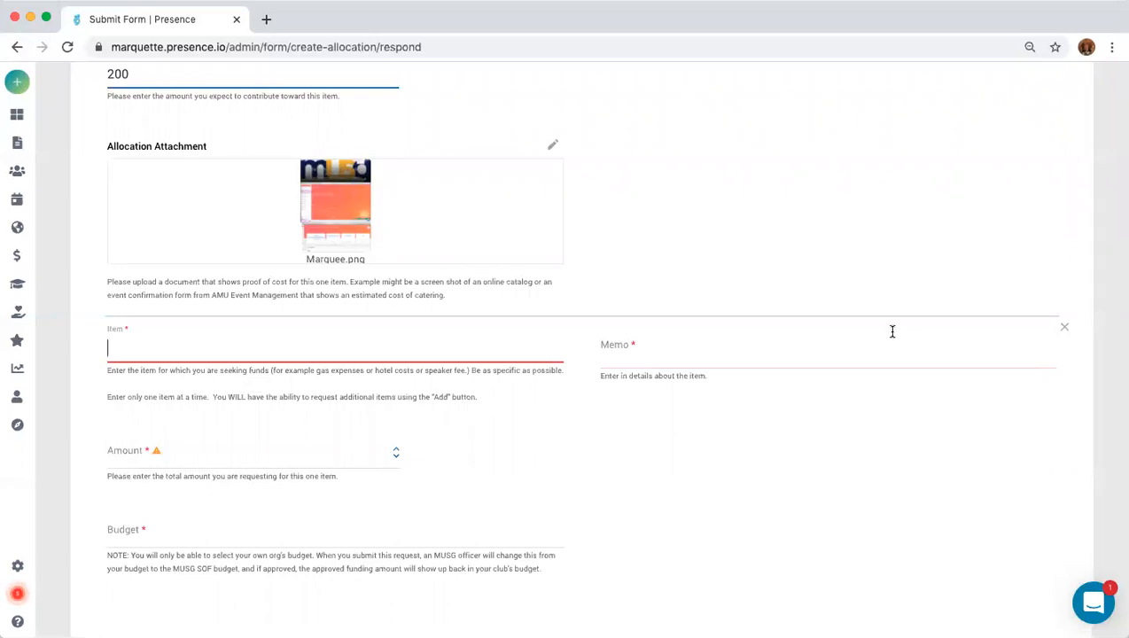
Name the second item 'hotel' with memo '4 rooms, $100 each. 1 night.'.
{"action": "type", "text": "hotel"}
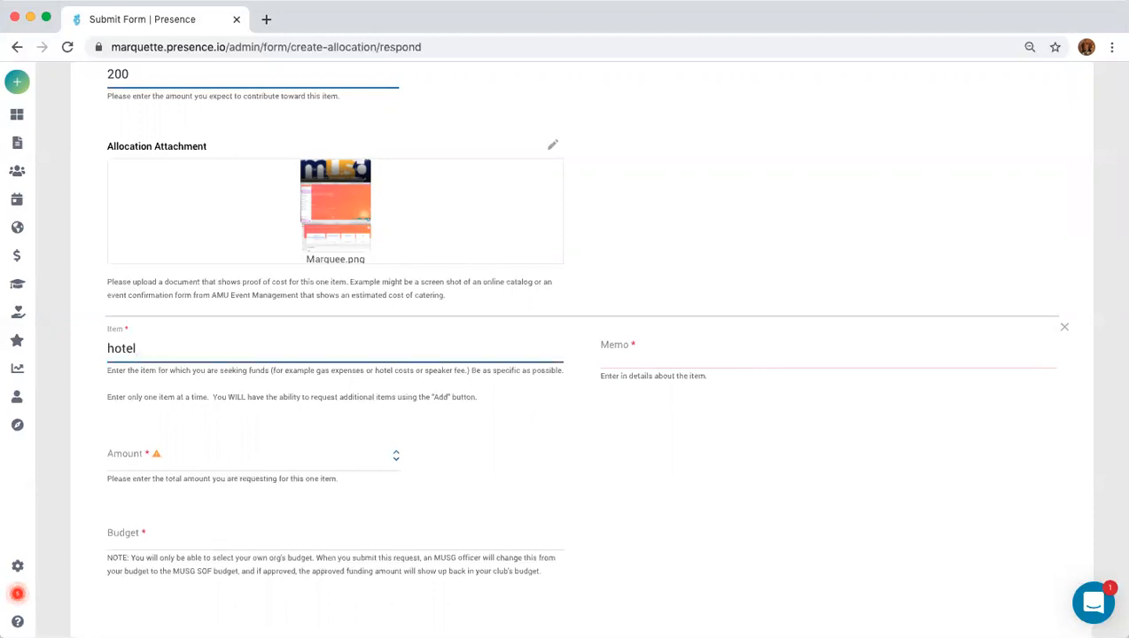
{"action": "left_click", "coordinate": [696, 354]}
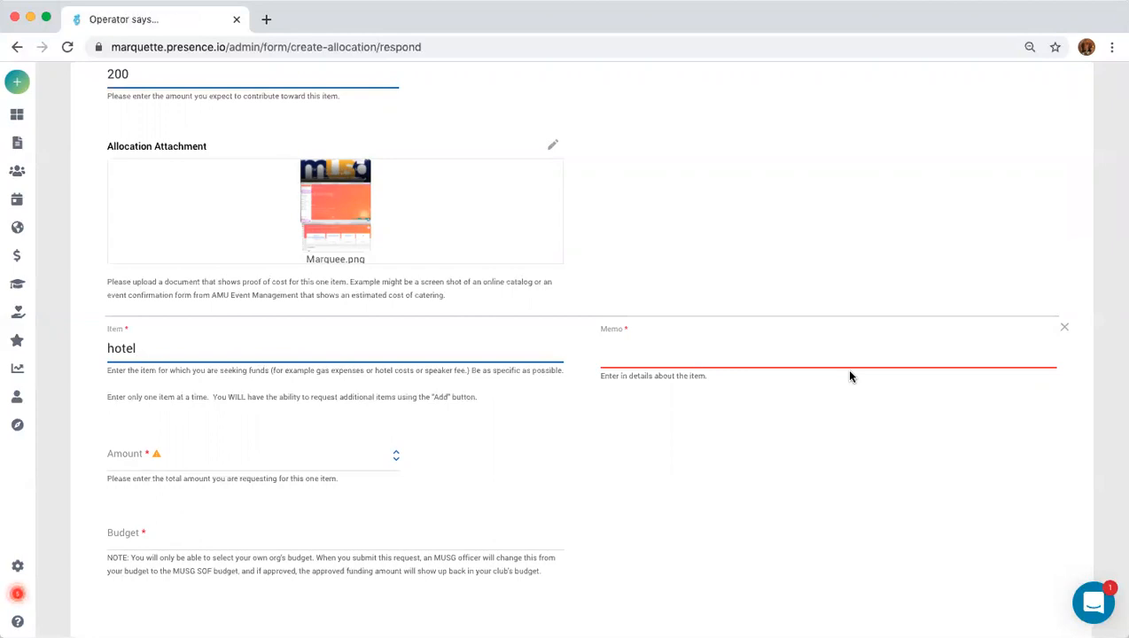
{"action": "type", "text": "otel45"}
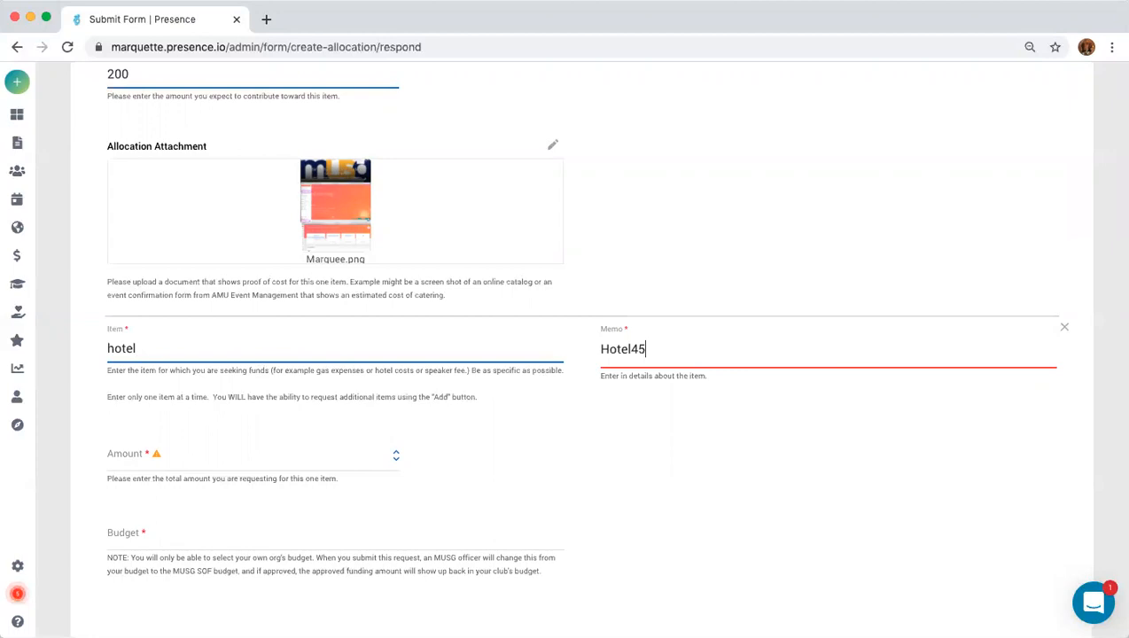
{"action": "key", "text": "BackSpace"}
{"action": "key", "text": "BackSpace"}
{"action": "key", "text": "BackSpace"}
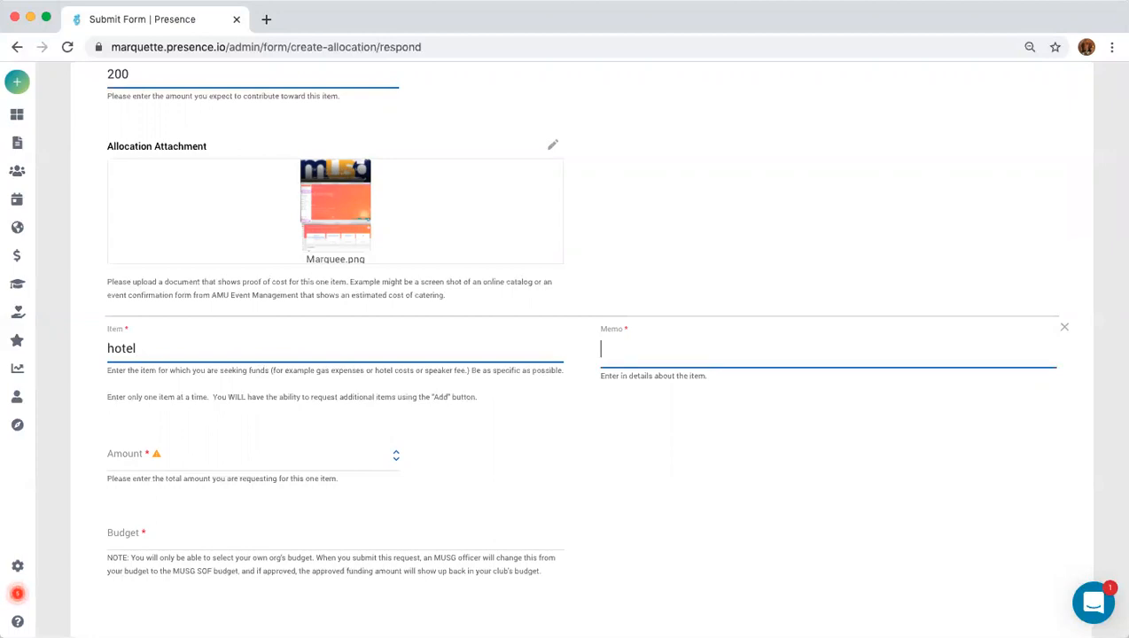
{"action": "type", "text": "4 rooms, $100 each. 1 night."}
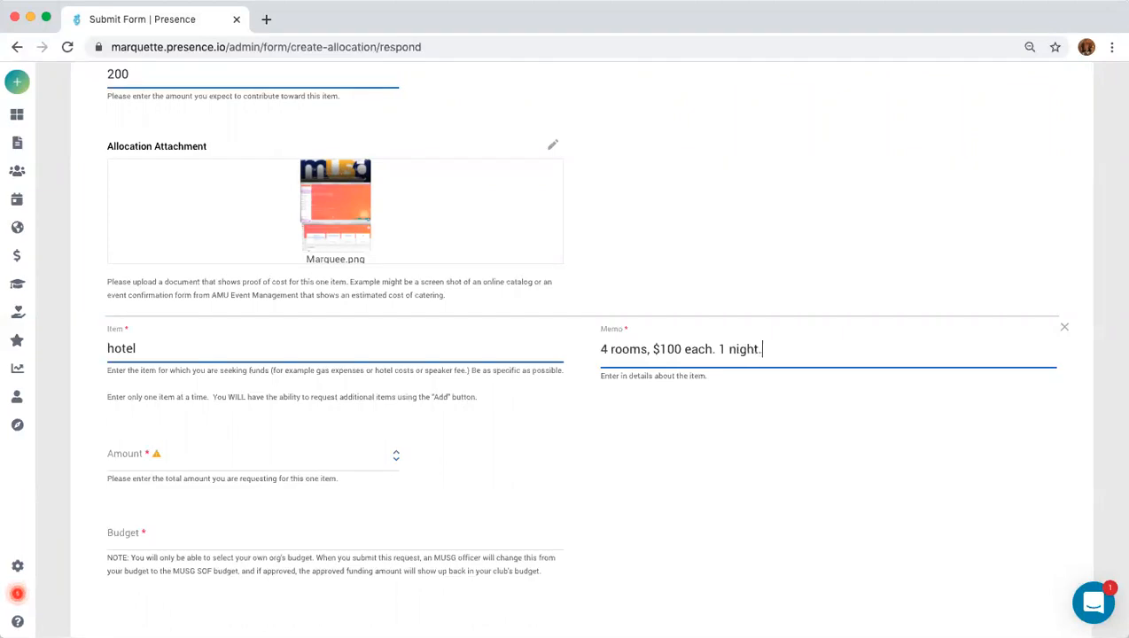
Enter $400 as the hotel Amount and start choosing the Marquette University Student Government budget.
{"action": "left_click", "coordinate": [240, 455]}
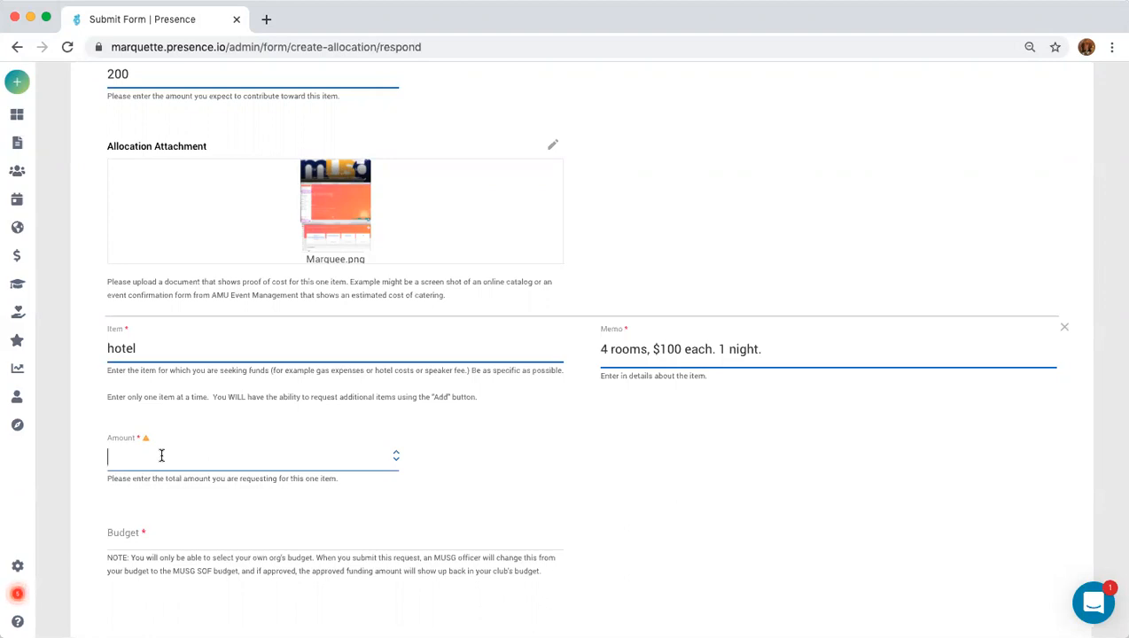
{"action": "type", "text": "$400"}
{"action": "left_click", "coordinate": [173, 533]}
{"action": "left_click", "coordinate": [134, 578]}
{"action": "scroll", "coordinate": [205, 590], "scroll_direction": "down", "scroll_amount": 2}
{"action": "left_click_drag", "start_coordinate": [179, 510], "coordinate": [184, 509]}
Charge the hotel request to the SOF Funding budget.
{"action": "left_click", "coordinate": [124, 490]}
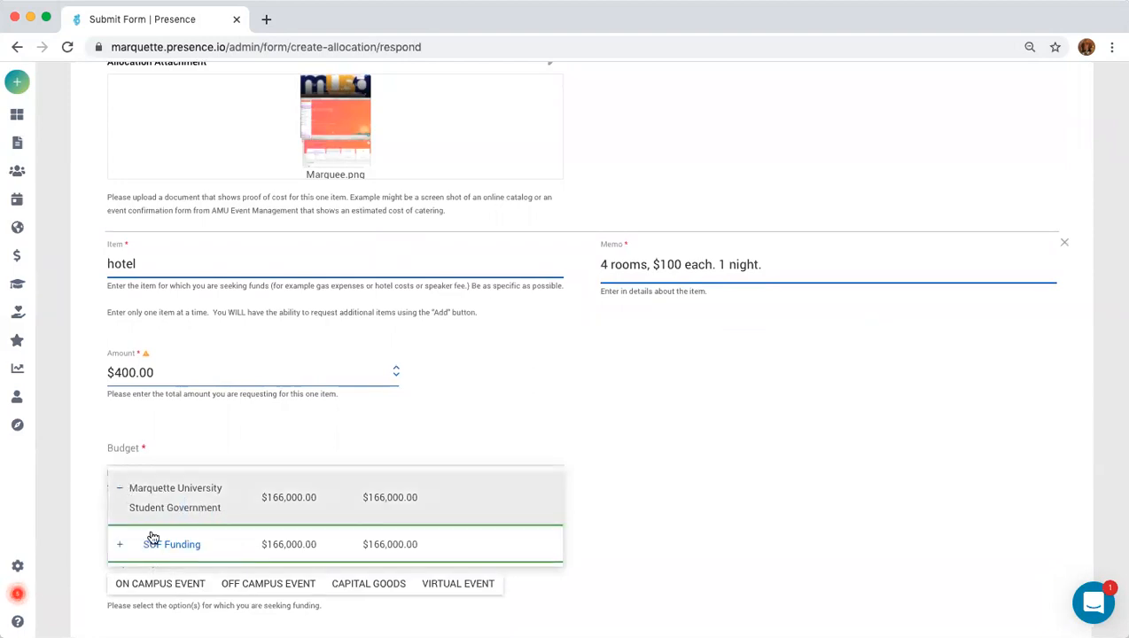
{"action": "left_click", "coordinate": [168, 544]}
{"action": "scroll", "coordinate": [754, 519], "scroll_direction": "down", "scroll_amount": 5}
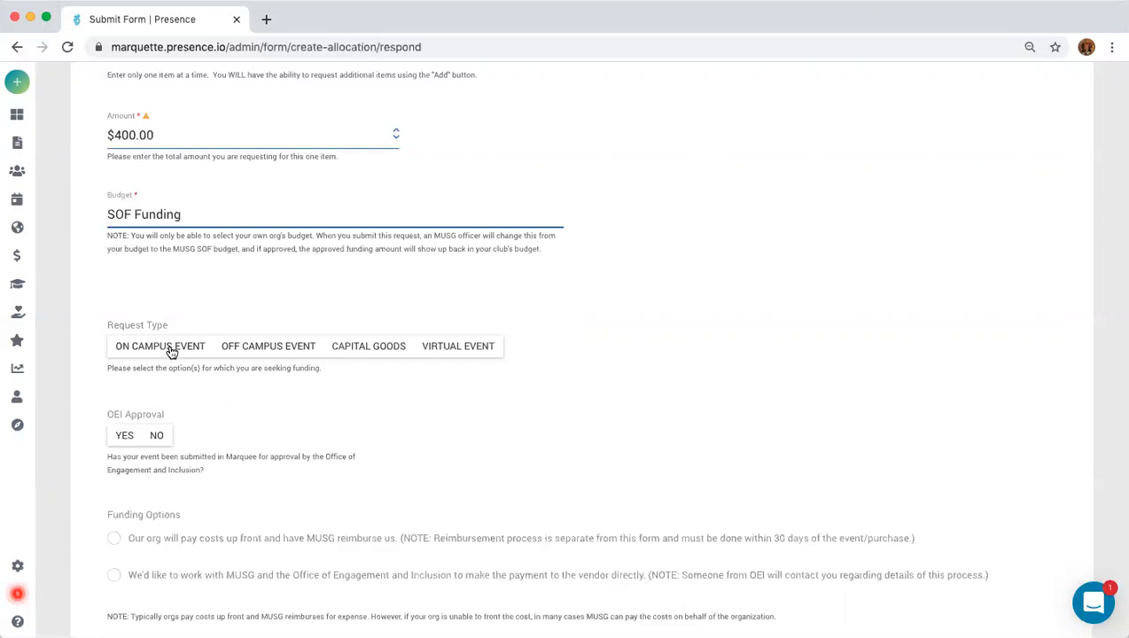
{"action": "scroll", "coordinate": [171, 352], "scroll_direction": "up", "scroll_amount": 5}
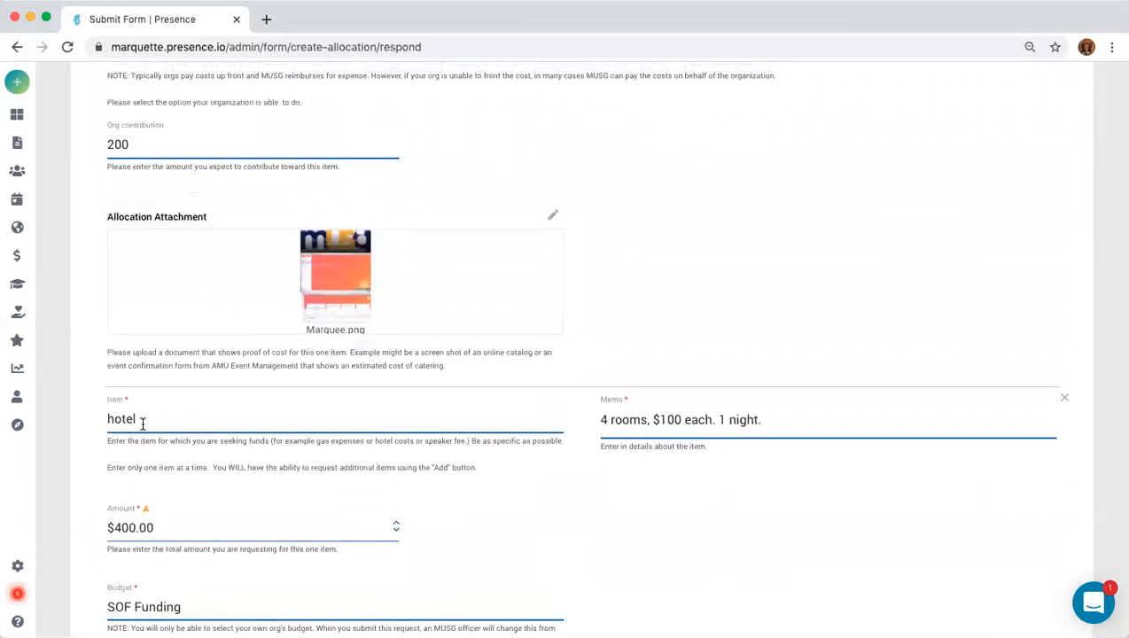
{"action": "scroll", "coordinate": [141, 426], "scroll_direction": "down", "scroll_amount": 4}
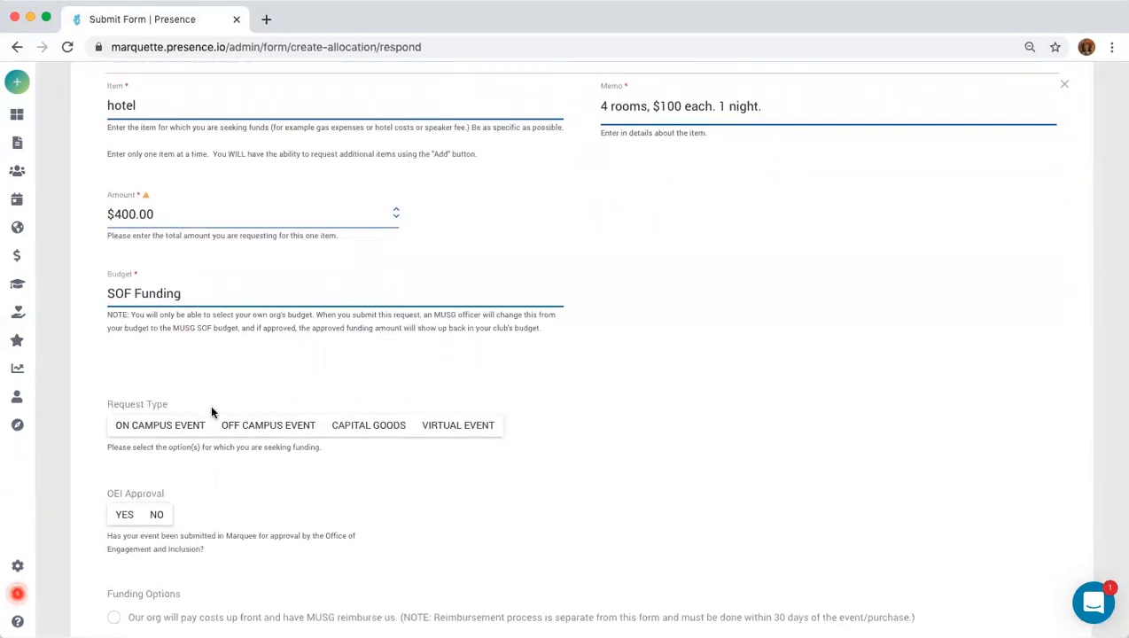
Mark the hotel request as an off-campus event with OEI approval Yes.
{"action": "left_click", "coordinate": [283, 427]}
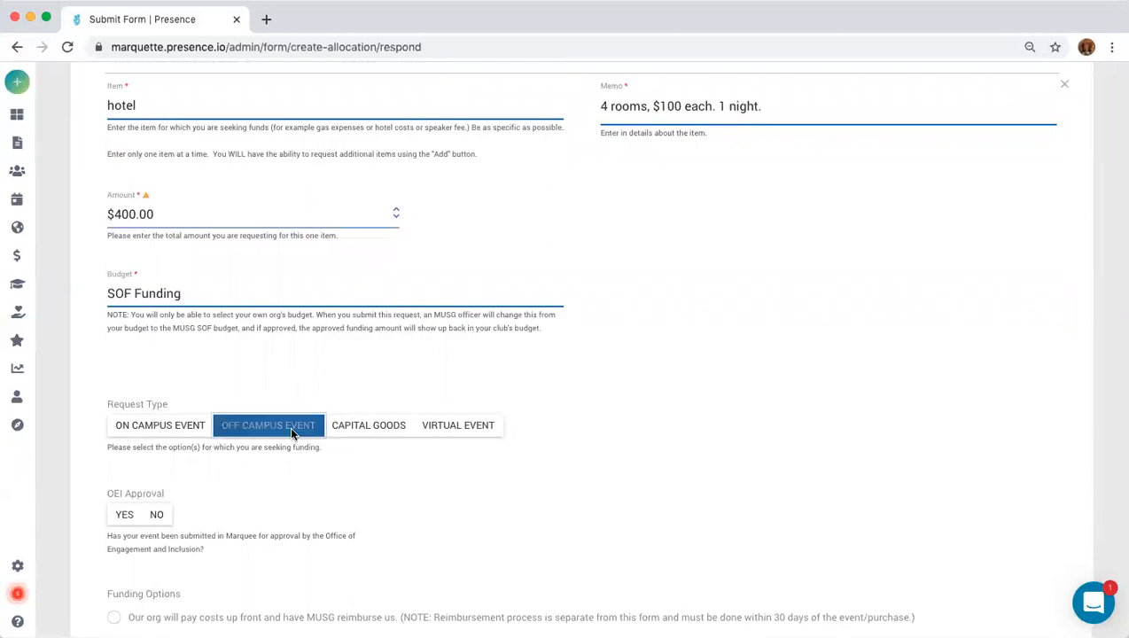
{"action": "scroll", "coordinate": [561, 505], "scroll_direction": "down", "scroll_amount": 1}
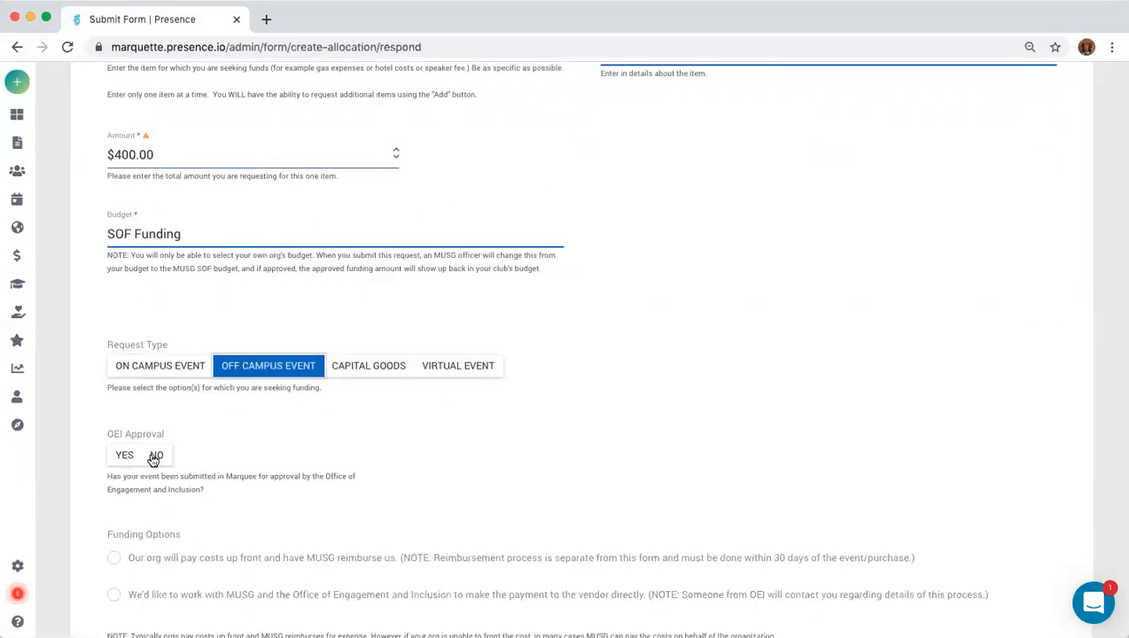
{"action": "left_click", "coordinate": [125, 457]}
Link the 2020 Winter O-Fest Table MUSG event to the hotel request.
{"action": "left_click", "coordinate": [601, 444]}
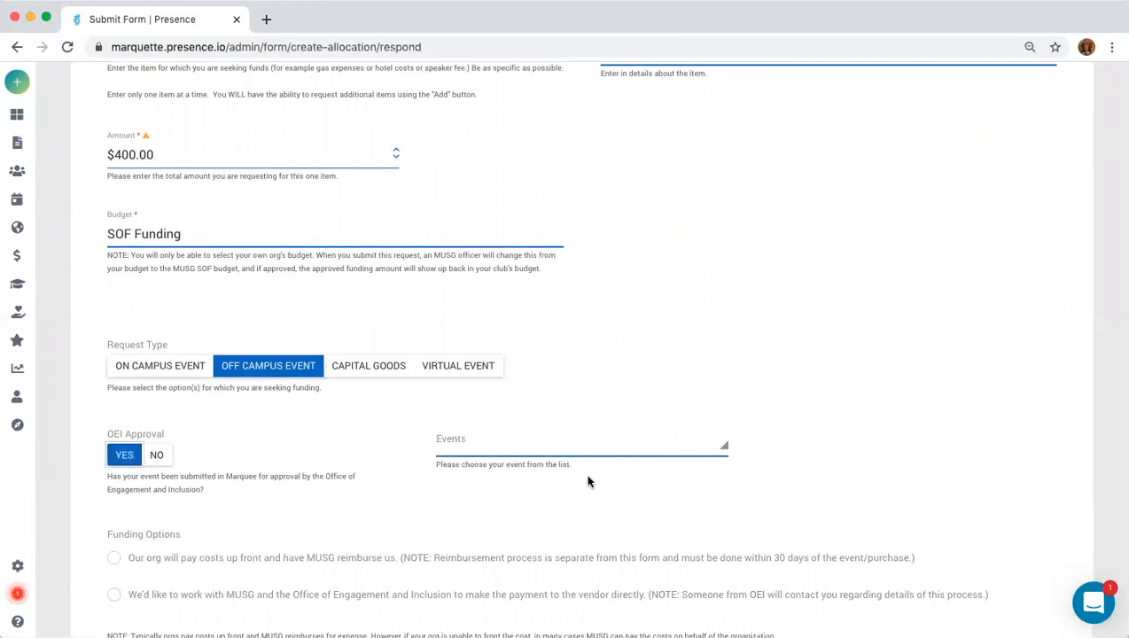
{"action": "scroll", "coordinate": [569, 481], "scroll_direction": "down", "scroll_amount": 5}
{"action": "scroll", "coordinate": [587, 294], "scroll_direction": "down", "scroll_amount": 2}
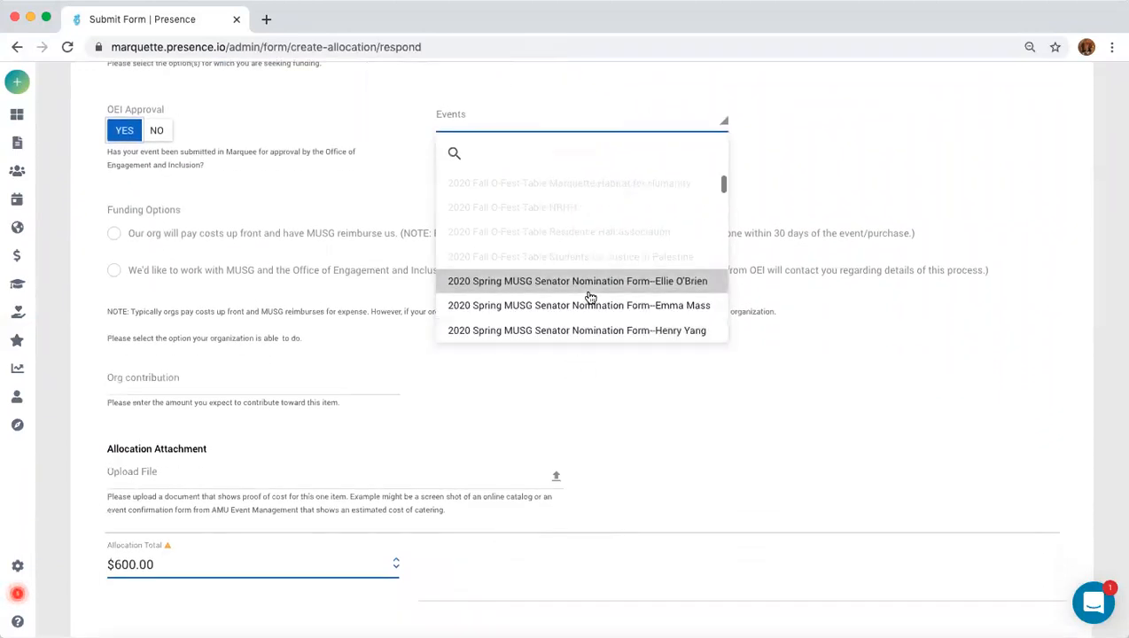
{"action": "scroll", "coordinate": [585, 293], "scroll_direction": "down", "scroll_amount": 3}
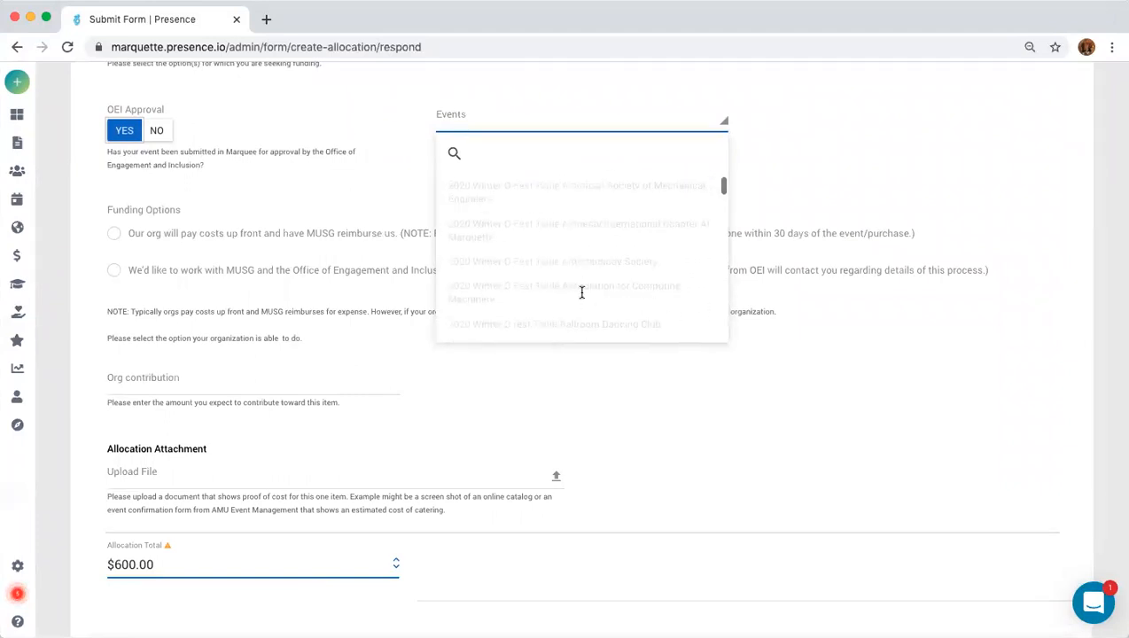
{"action": "scroll", "coordinate": [579, 294], "scroll_direction": "down", "scroll_amount": 4}
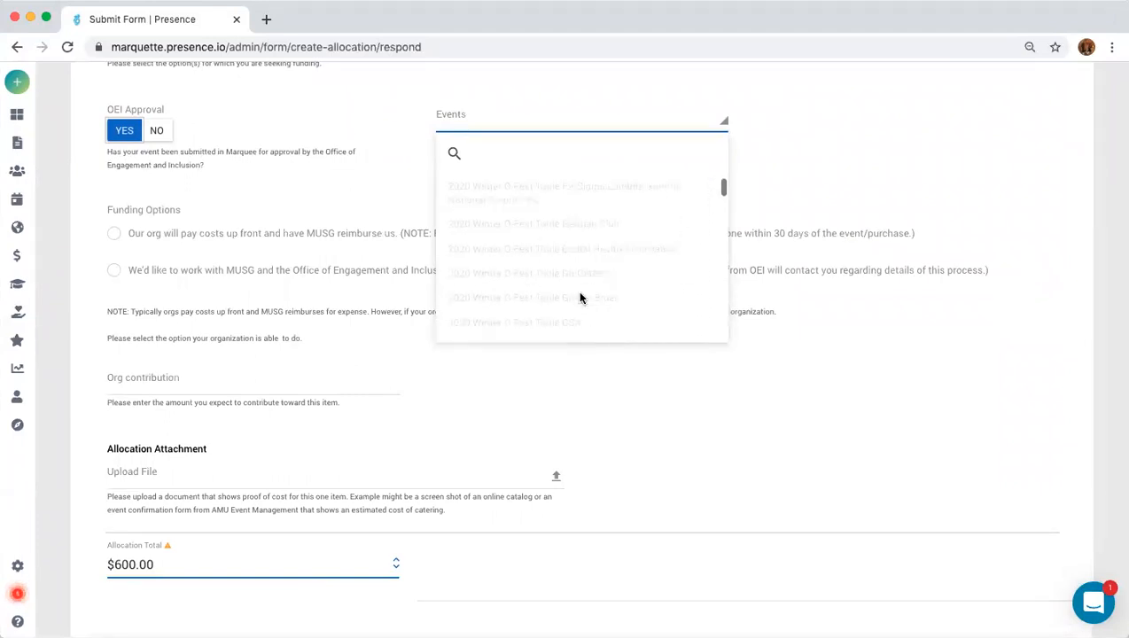
{"action": "scroll", "coordinate": [580, 296], "scroll_direction": "down", "scroll_amount": 5}
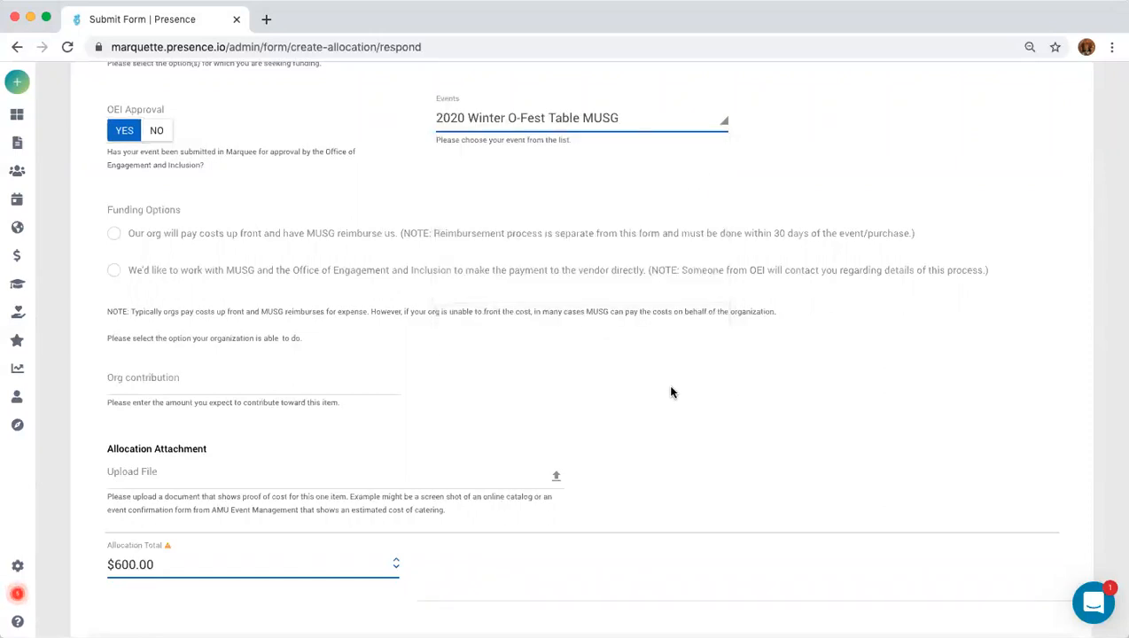
{"action": "left_click", "coordinate": [182, 381]}
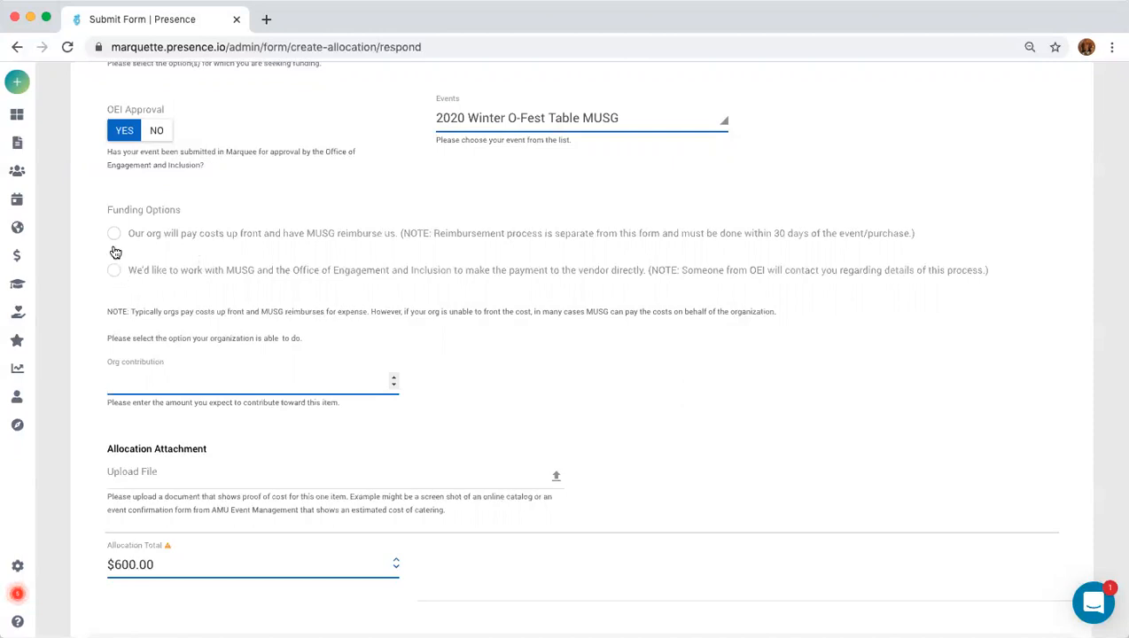
Have MUSG and OEI pay the vendor directly, with an org contribution of 0.
{"action": "left_click", "coordinate": [114, 273]}
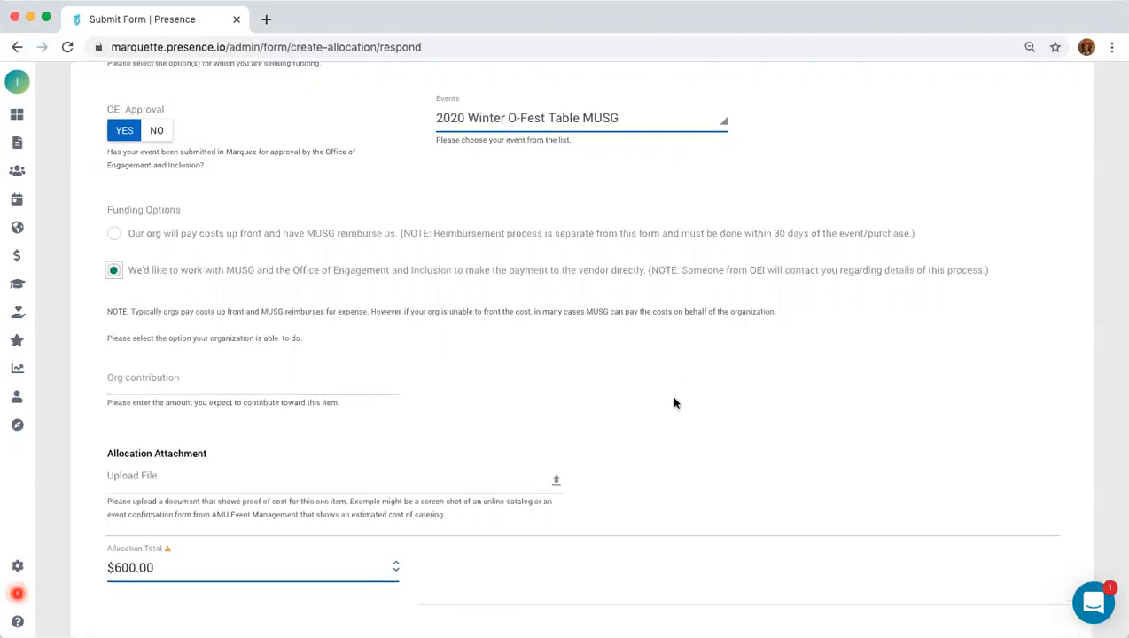
{"action": "left_click", "coordinate": [139, 384]}
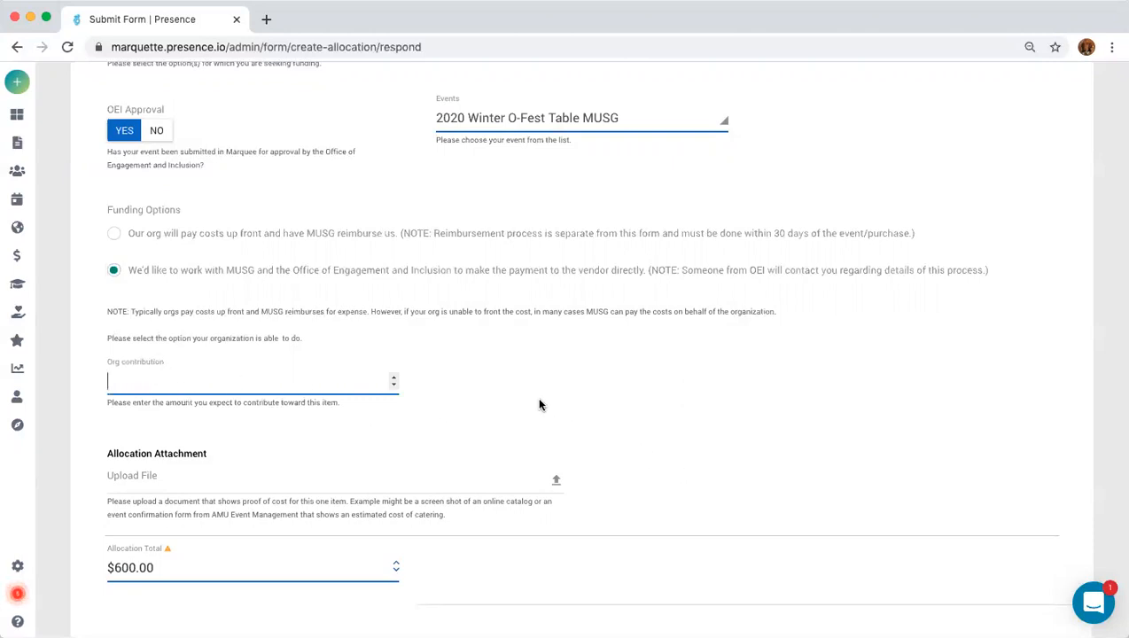
{"action": "type", "text": "0"}
{"action": "left_click", "coordinate": [710, 456]}
Attach Manage Your Energy.pdf from the Desktop as the hotel's proof of cost.
{"action": "left_click", "coordinate": [477, 481]}
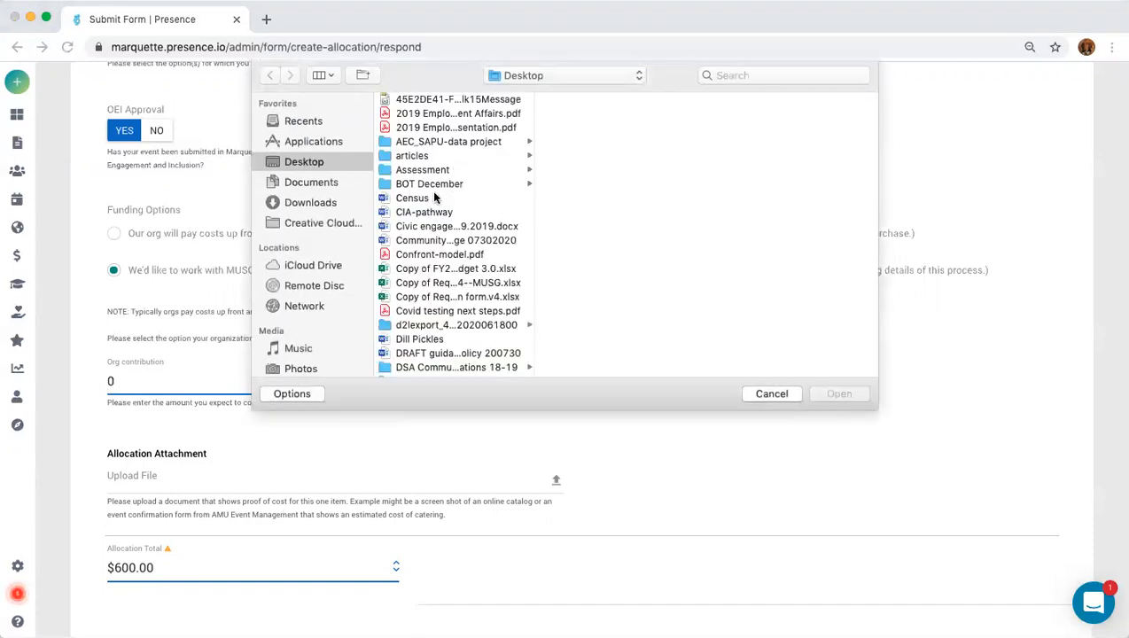
{"action": "scroll", "coordinate": [473, 217], "scroll_direction": "down", "scroll_amount": 5}
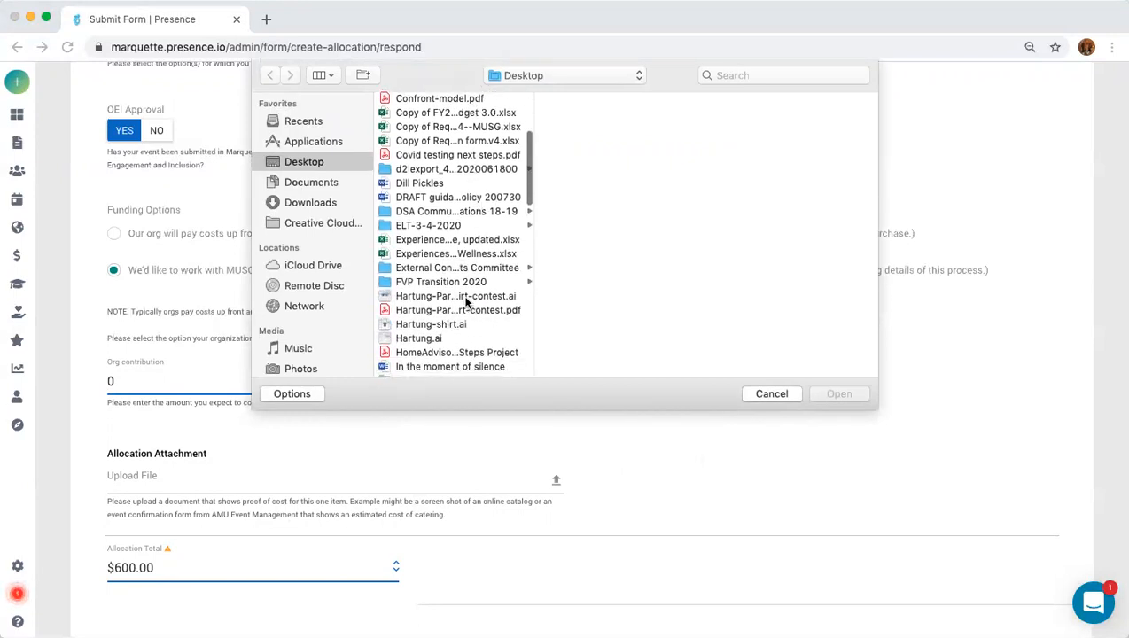
{"action": "scroll", "coordinate": [456, 350], "scroll_direction": "down", "scroll_amount": 5}
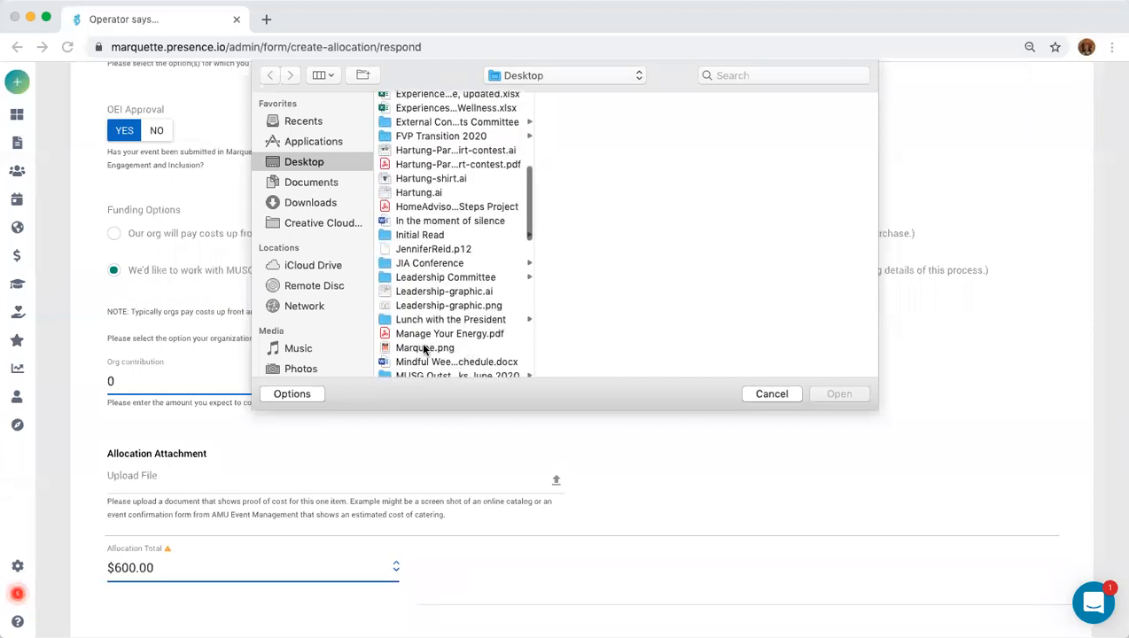
{"action": "left_click", "coordinate": [426, 334]}
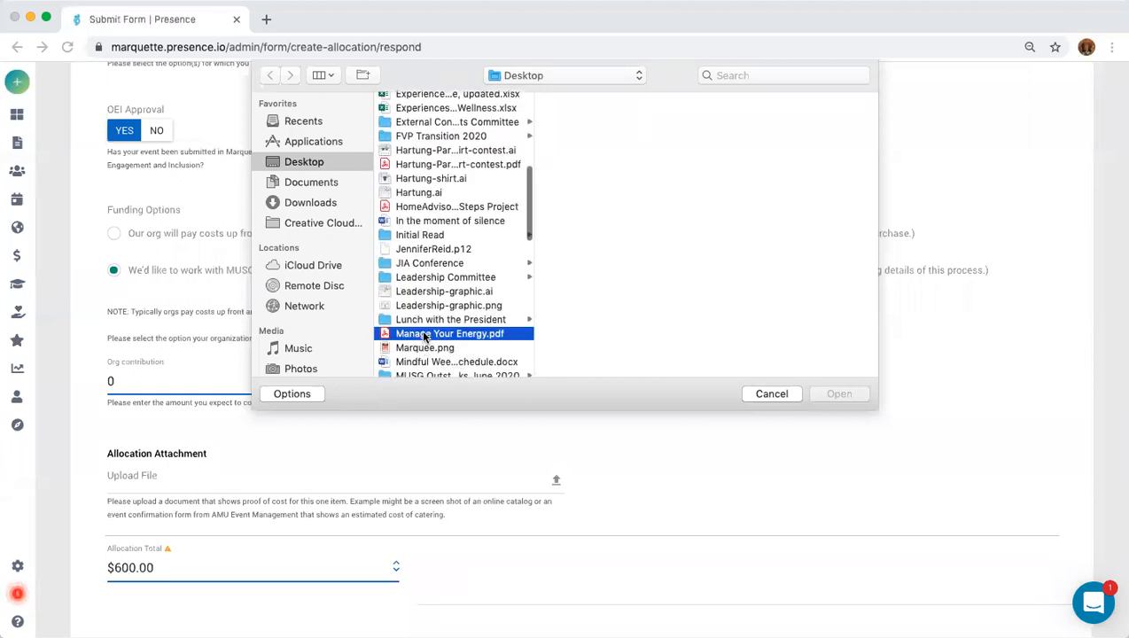
{"action": "left_click", "coordinate": [840, 393]}
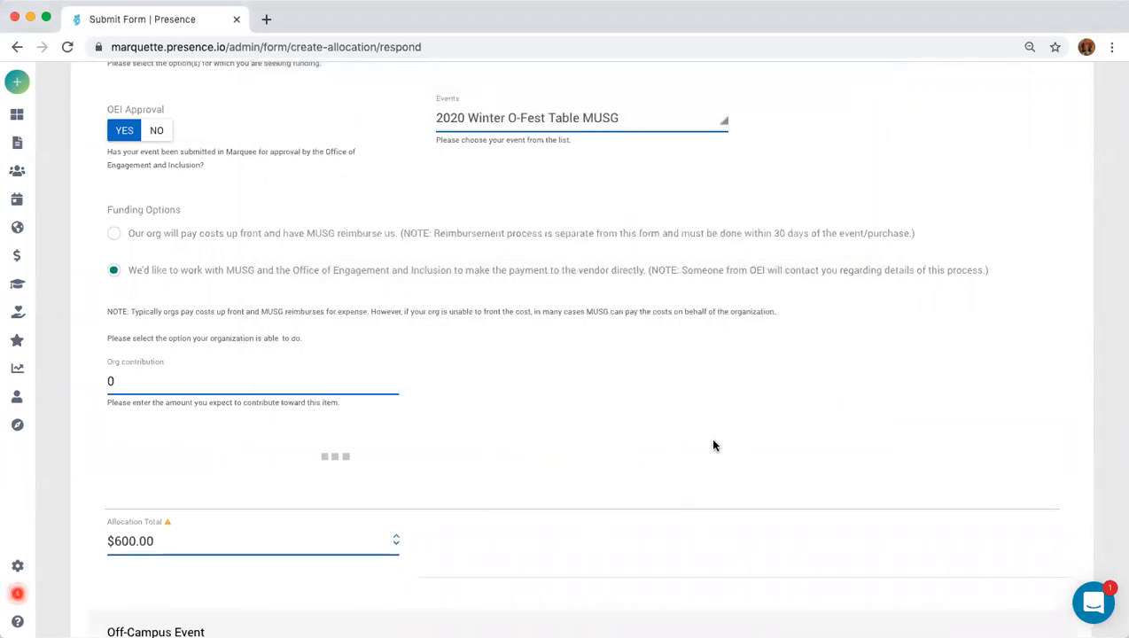
{"action": "scroll", "coordinate": [714, 445], "scroll_direction": "down", "scroll_amount": 1}
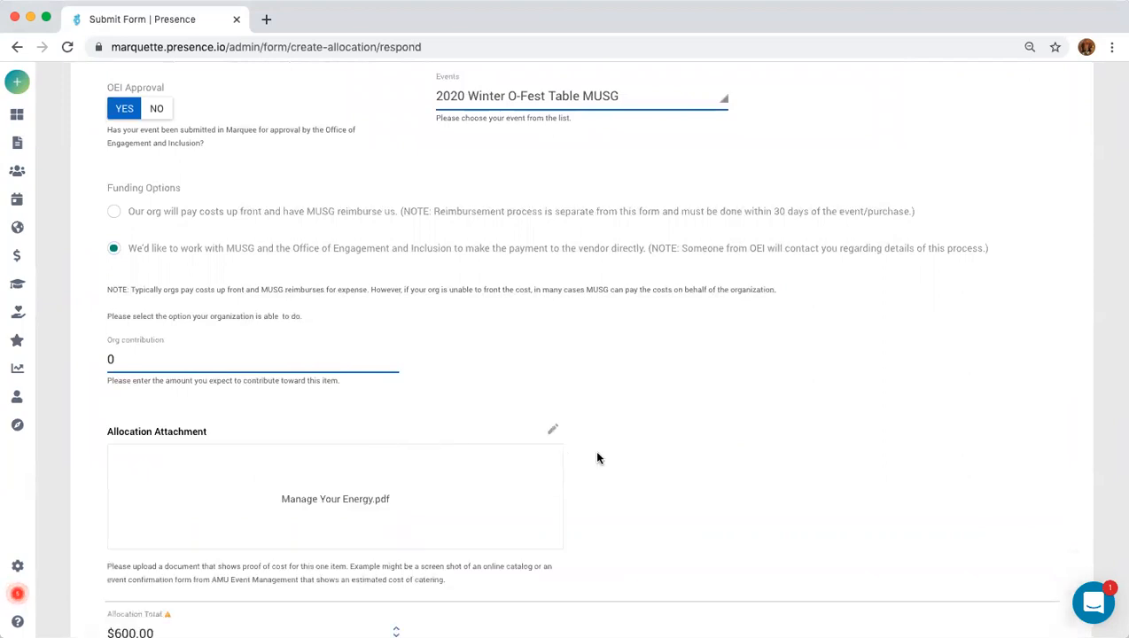
{"action": "scroll", "coordinate": [691, 457], "scroll_direction": "down", "scroll_amount": 3}
{"action": "scroll", "coordinate": [693, 462], "scroll_direction": "down", "scroll_amount": 2}
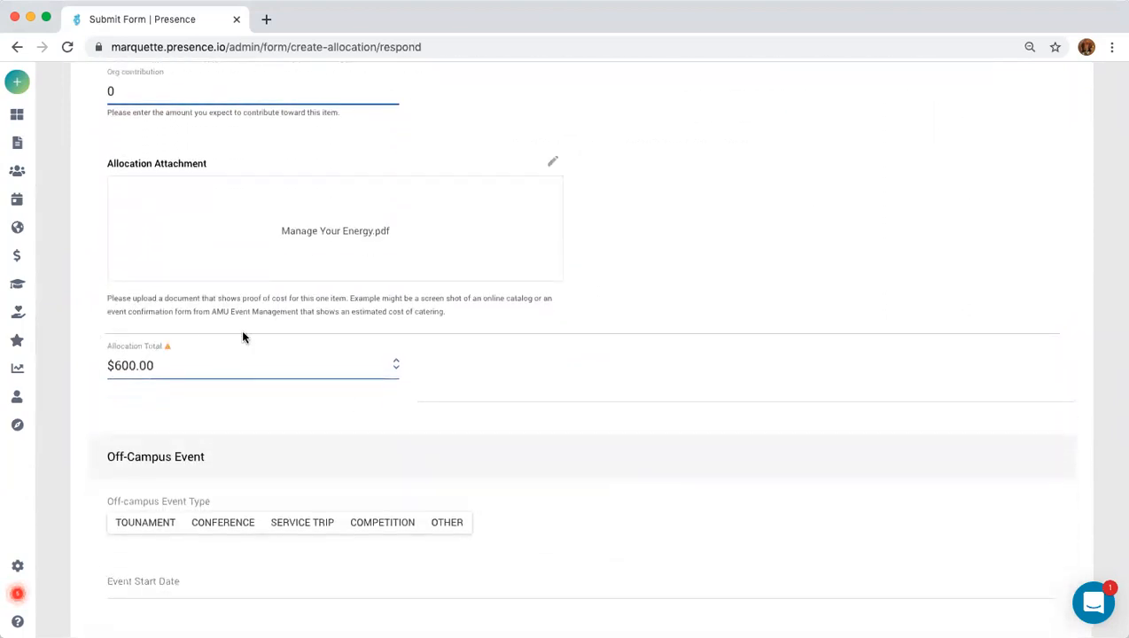
{"action": "scroll", "coordinate": [820, 248], "scroll_direction": "up", "scroll_amount": 6}
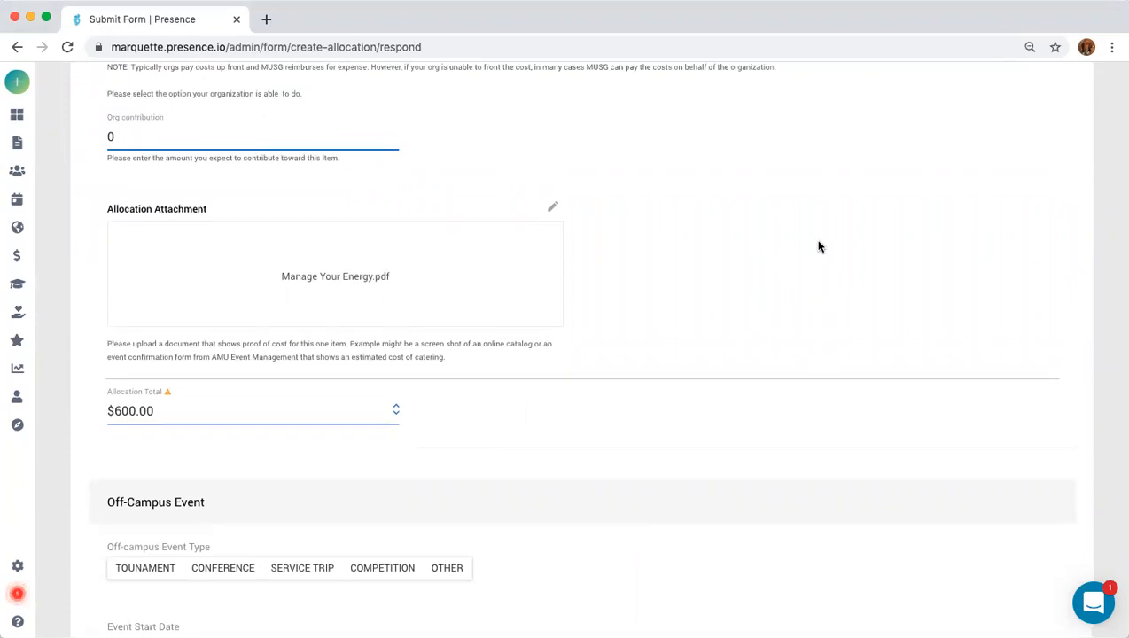
{"action": "scroll", "coordinate": [819, 248], "scroll_direction": "up", "scroll_amount": 20}
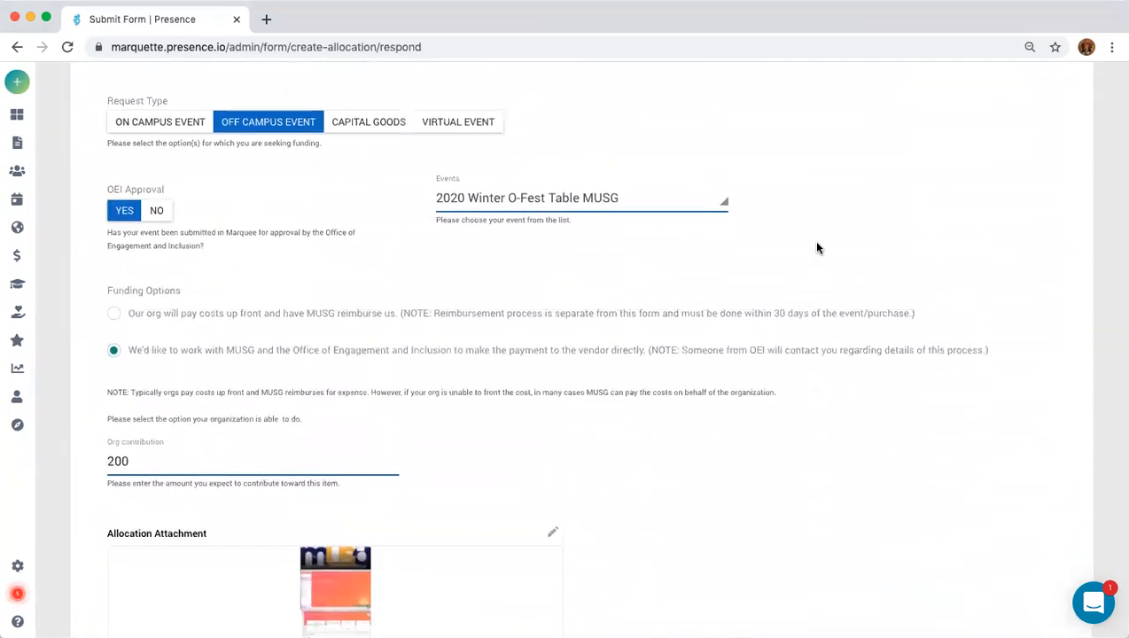
Add a third request item and place the cursor in its blank Item field.
{"action": "scroll", "coordinate": [818, 247], "scroll_direction": "up", "scroll_amount": 3}
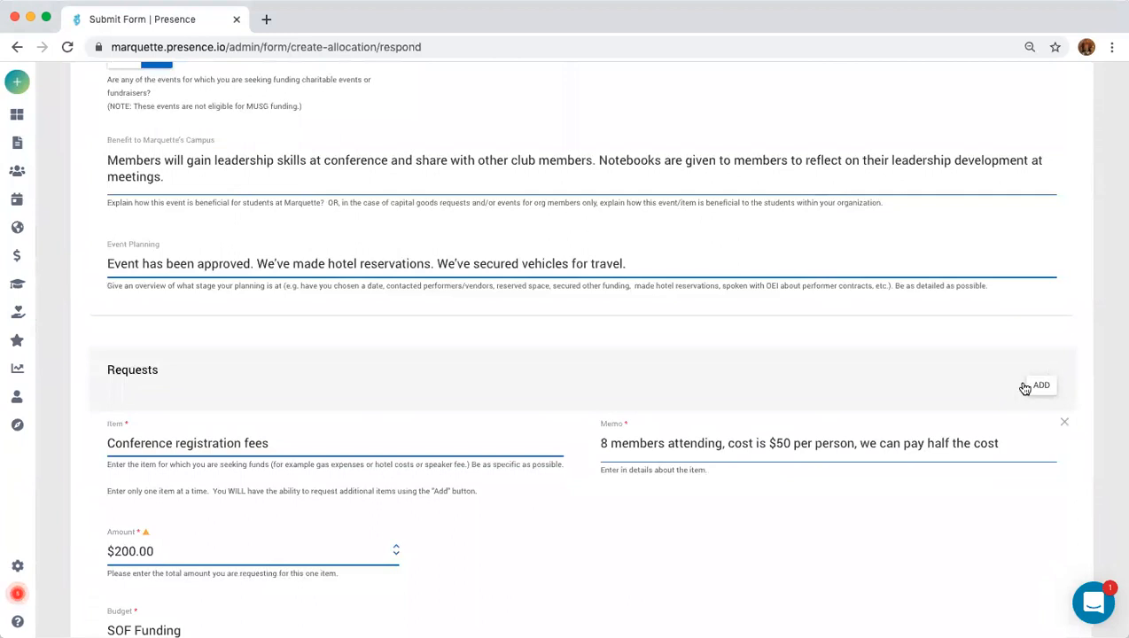
{"action": "left_click", "coordinate": [1041, 389]}
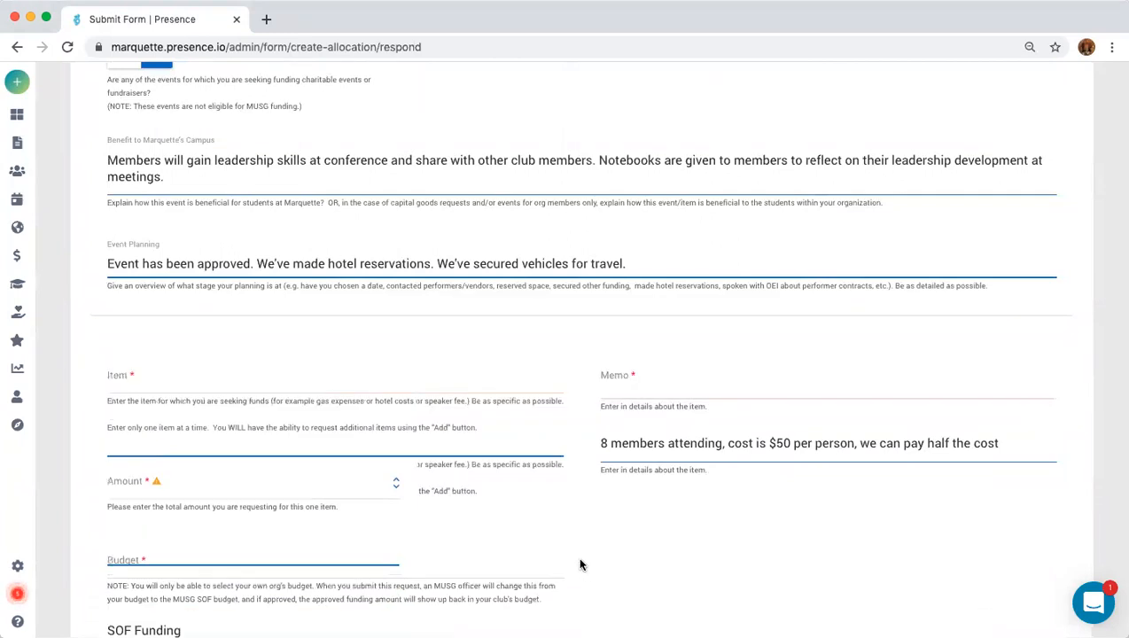
{"action": "scroll", "coordinate": [216, 435], "scroll_direction": "down", "scroll_amount": 15}
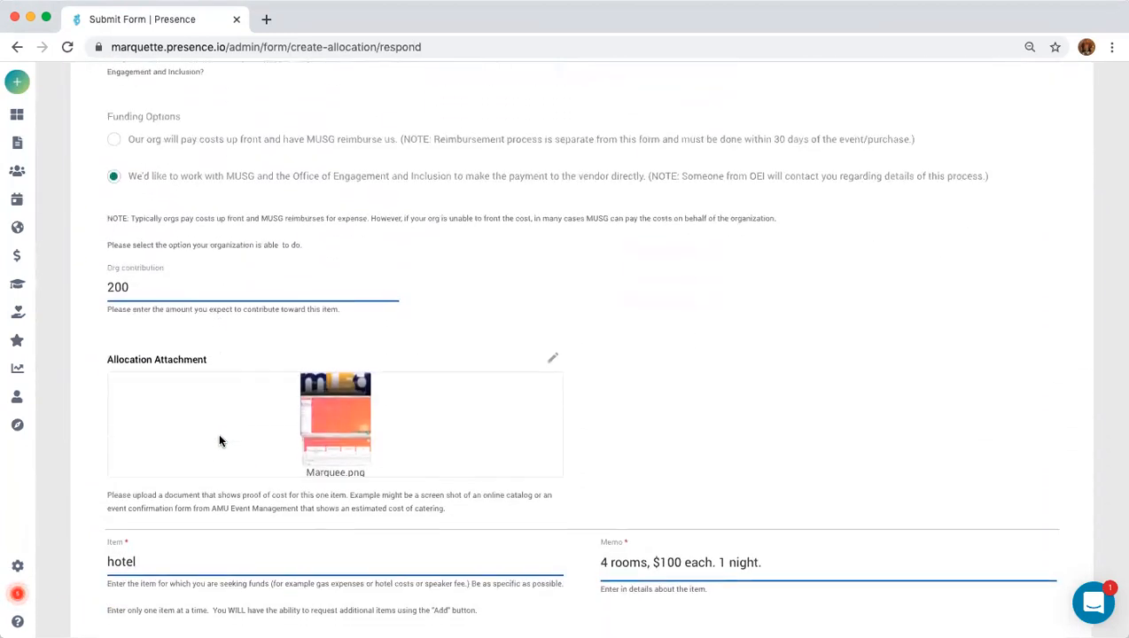
{"action": "scroll", "coordinate": [220, 440], "scroll_direction": "down", "scroll_amount": 10}
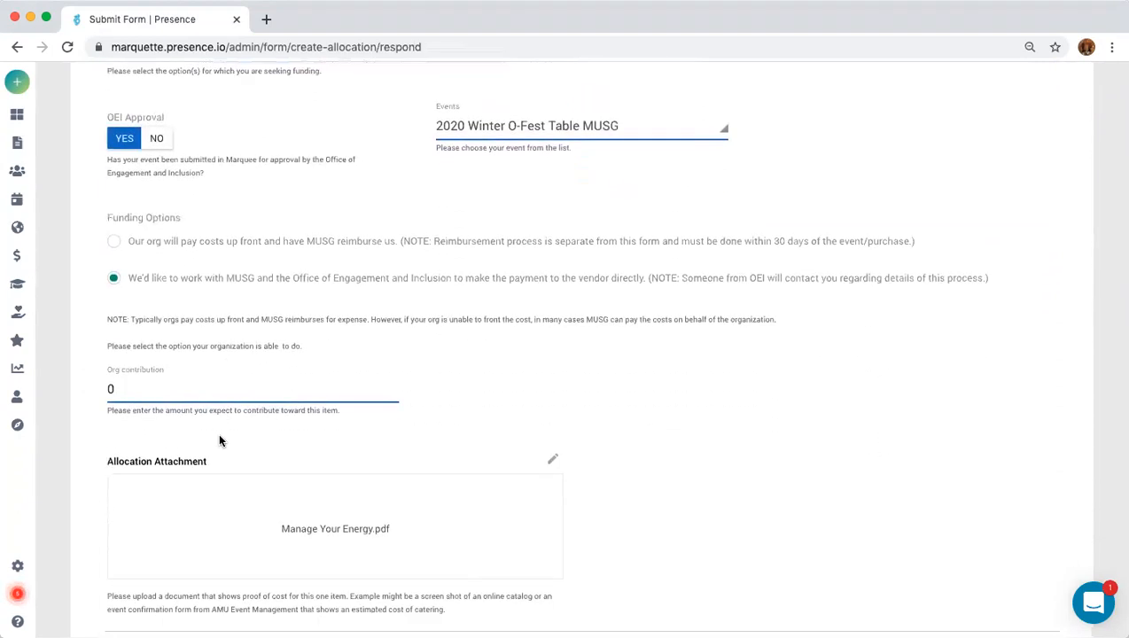
{"action": "left_click", "coordinate": [178, 440]}
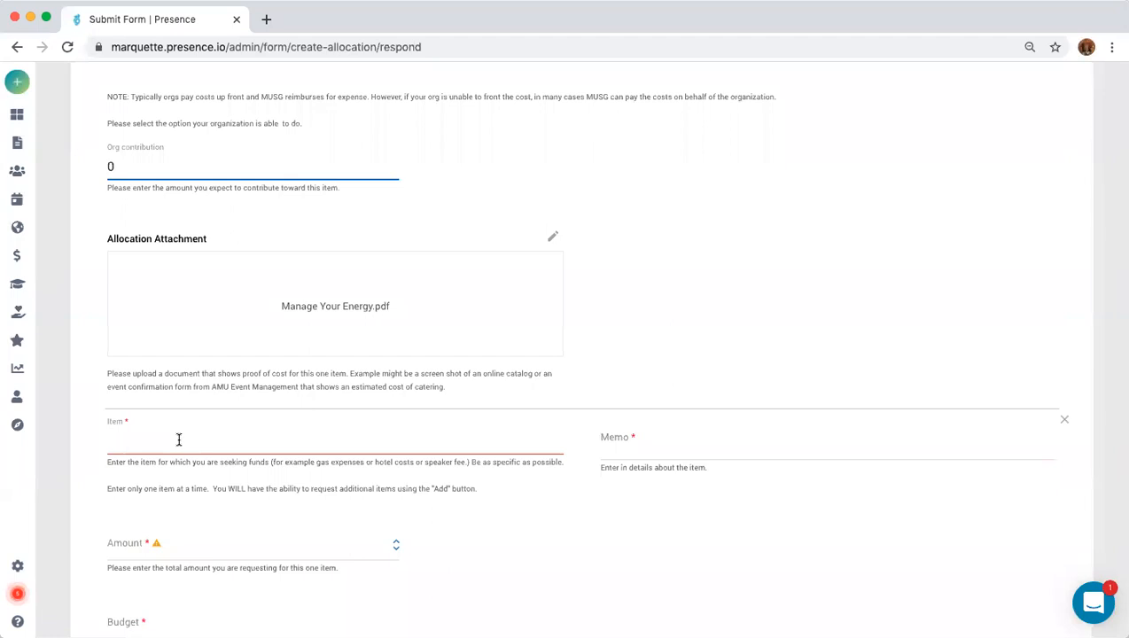
Enter item 'gas expense', memo 'gas expense to Madison' and amount $100.
{"action": "type", "text": "gas expens"}
{"action": "left_click", "coordinate": [675, 449]}
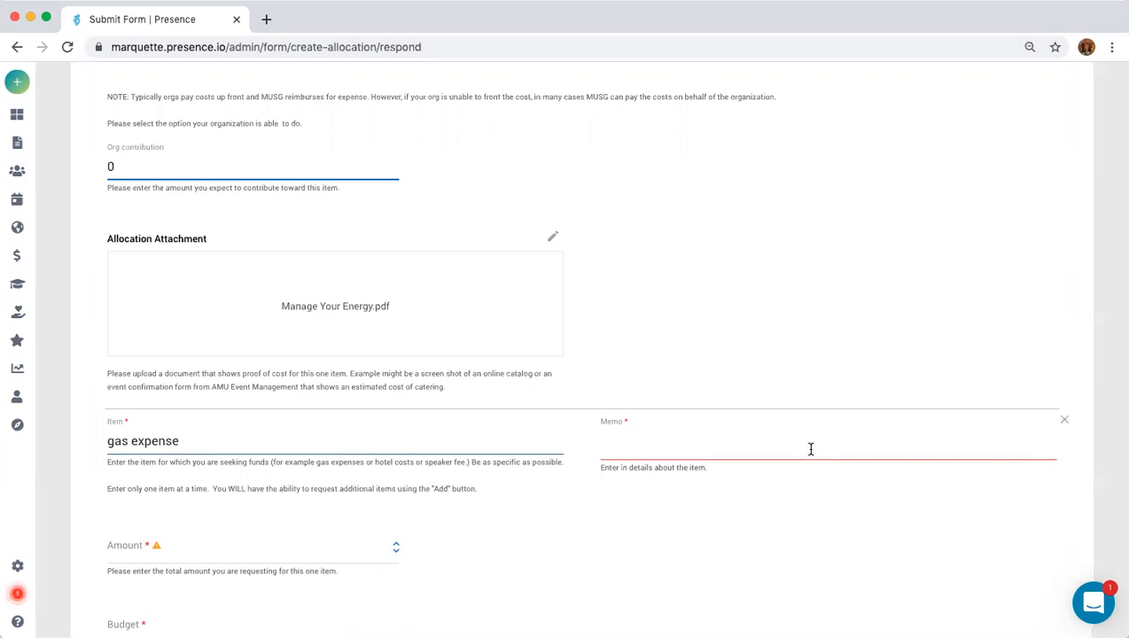
{"action": "type", "text": "gas expense"}
{"action": "type", "text": "to Madiso"}
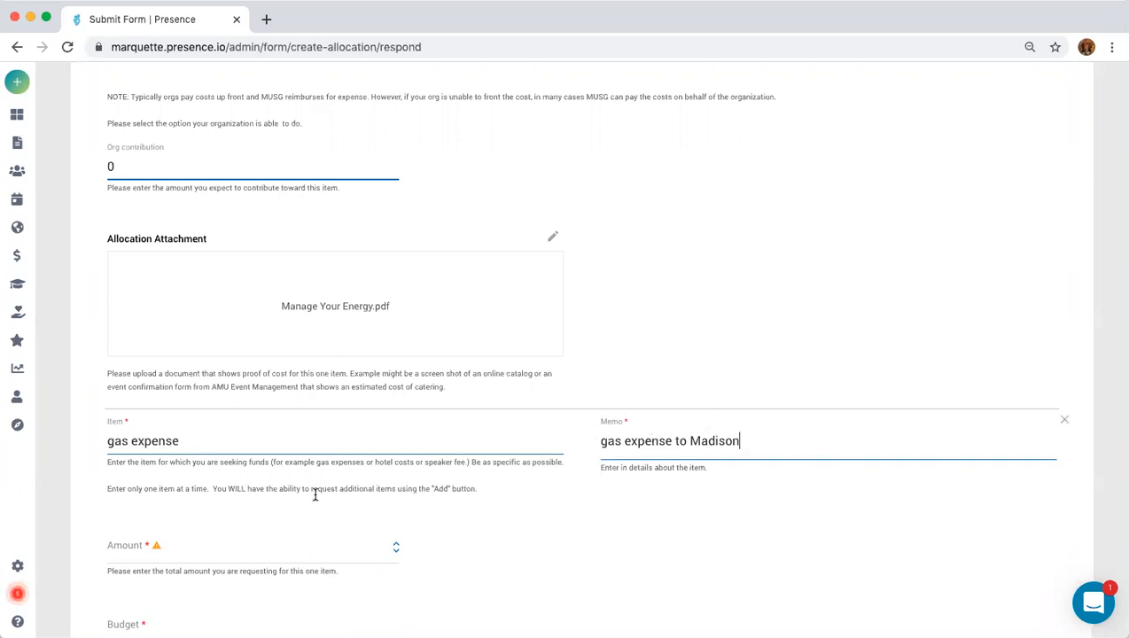
{"action": "left_click", "coordinate": [205, 553]}
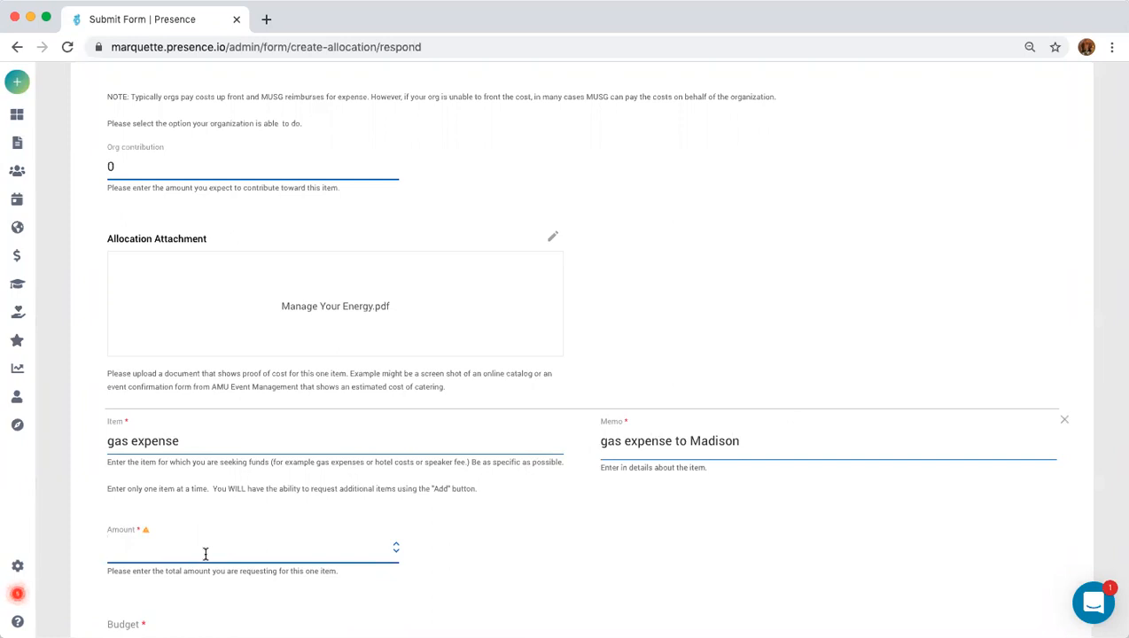
{"action": "type", "text": "$100"}
Charge the gas expense item to the SOF Funding budget.
{"action": "scroll", "coordinate": [348, 589], "scroll_direction": "down", "scroll_amount": 3}
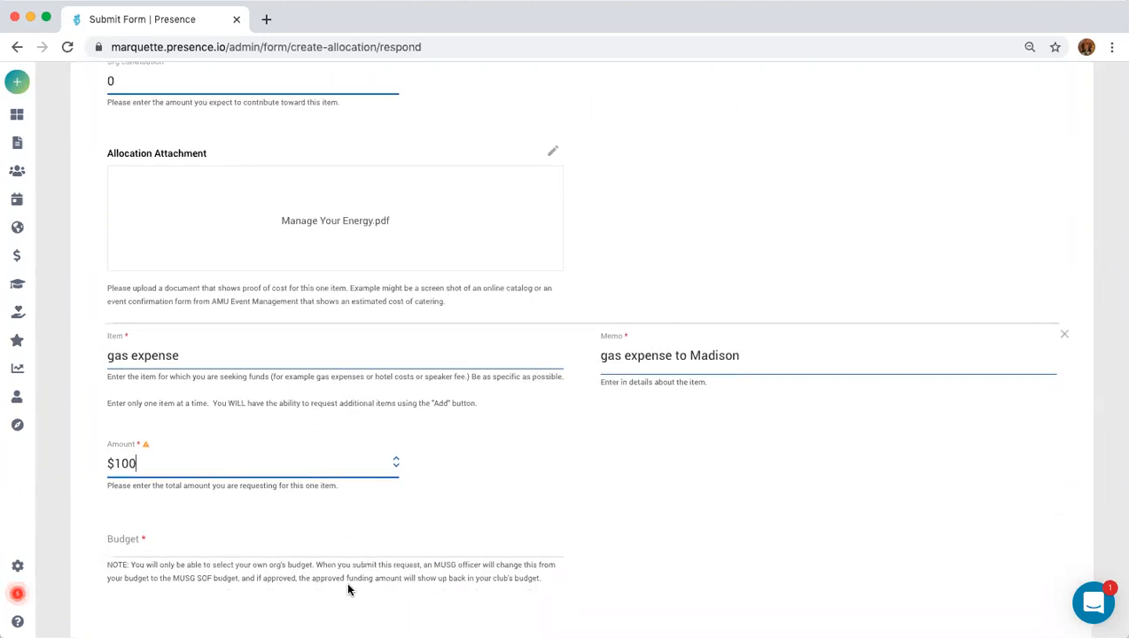
{"action": "left_click", "coordinate": [197, 479]}
{"action": "left_click", "coordinate": [120, 523]}
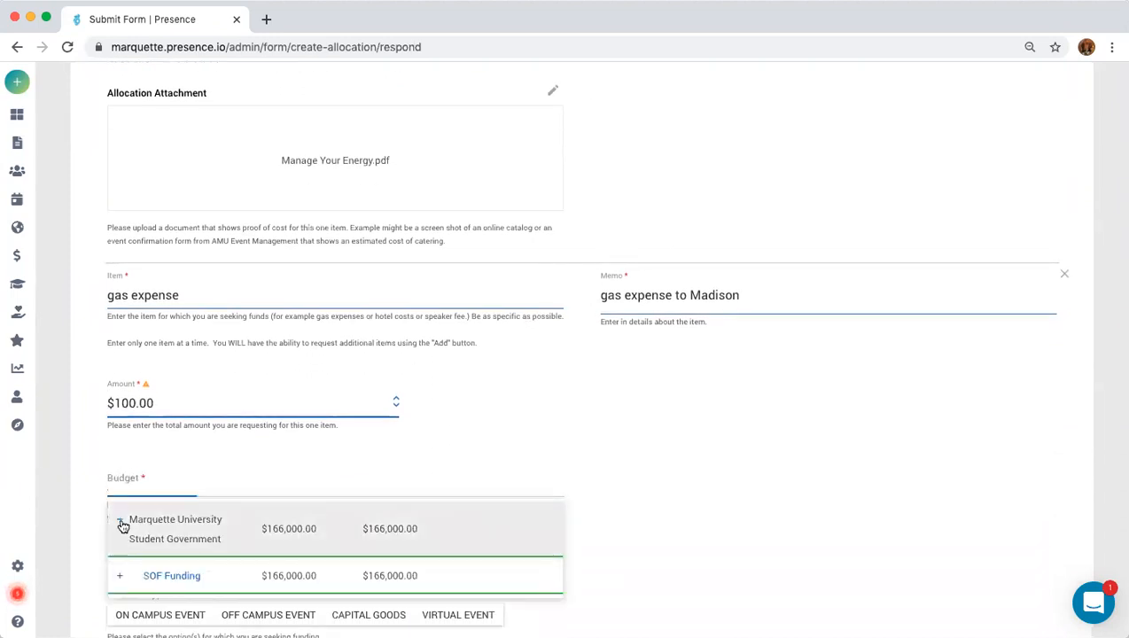
{"action": "left_click", "coordinate": [166, 576]}
{"action": "scroll", "coordinate": [270, 554], "scroll_direction": "down", "scroll_amount": 4}
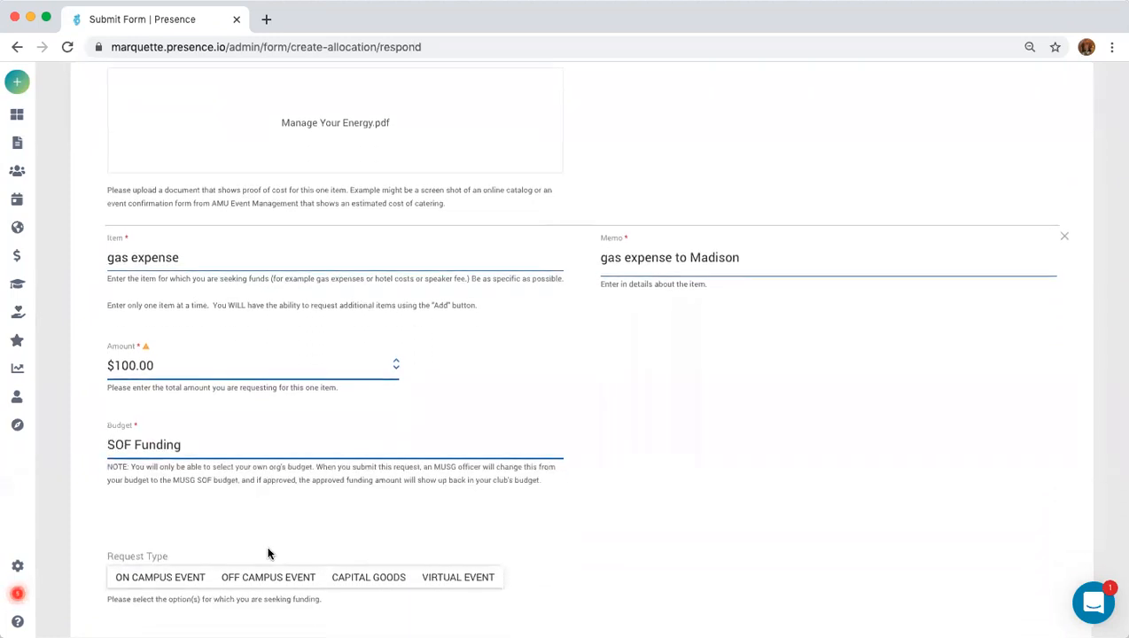
Mark the gas item off-campus with OEI approval and link the Spring MUSG Senator Nomination event.
{"action": "left_click", "coordinate": [275, 436]}
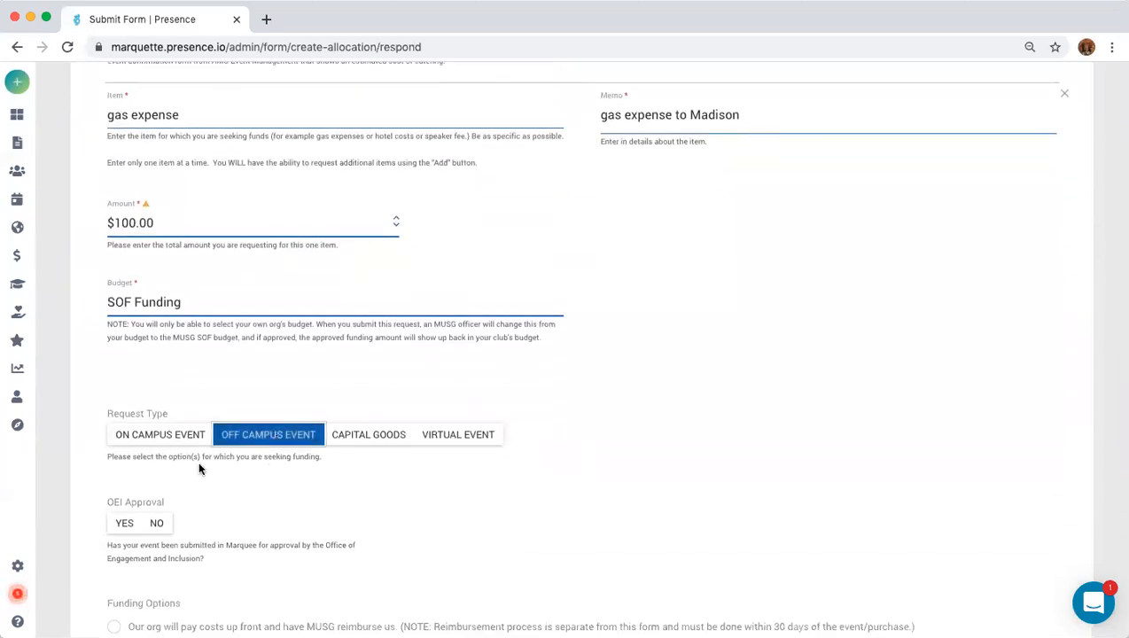
{"action": "left_click", "coordinate": [126, 523]}
{"action": "left_click", "coordinate": [507, 516]}
{"action": "scroll", "coordinate": [502, 570], "scroll_direction": "down", "scroll_amount": 5}
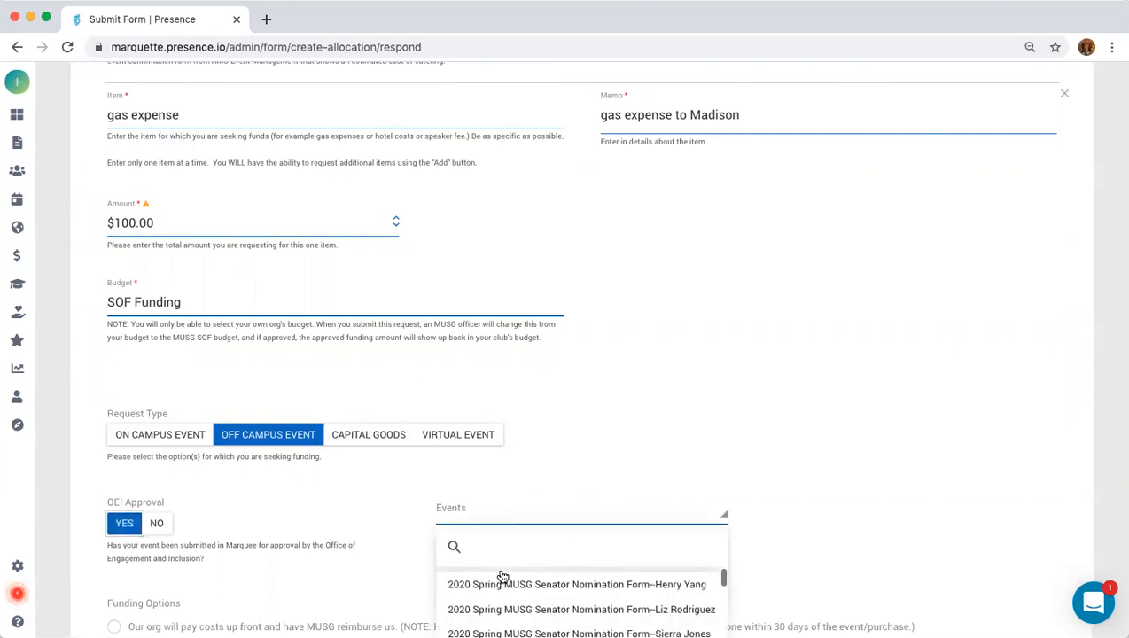
{"action": "right_click", "coordinate": [503, 577]}
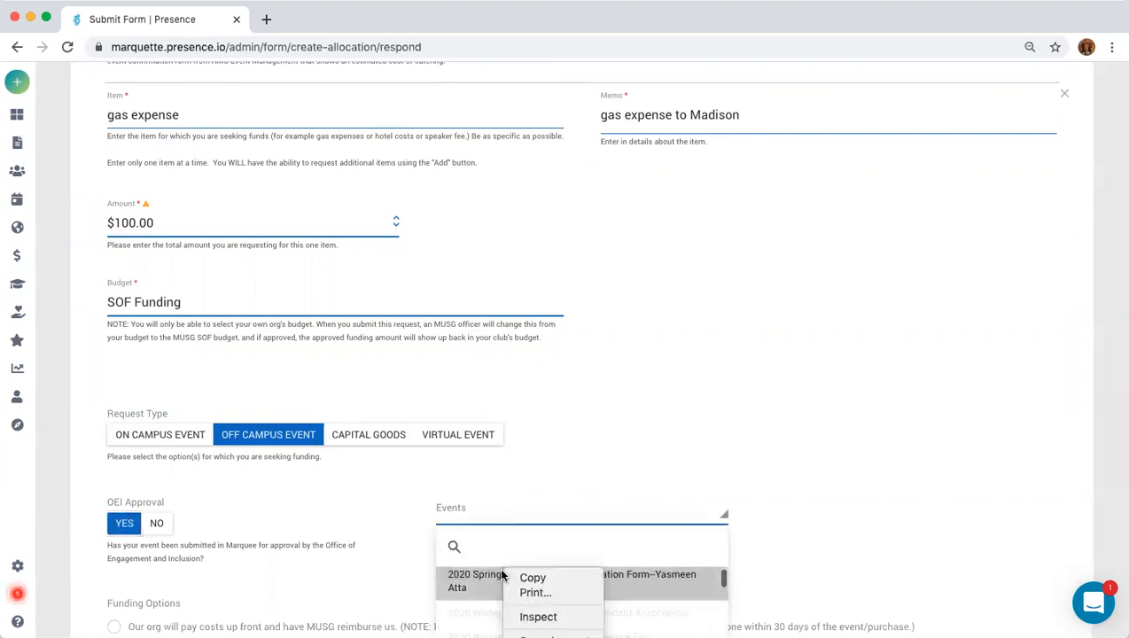
{"action": "left_click", "coordinate": [461, 587]}
{"action": "left_click", "coordinate": [465, 587]}
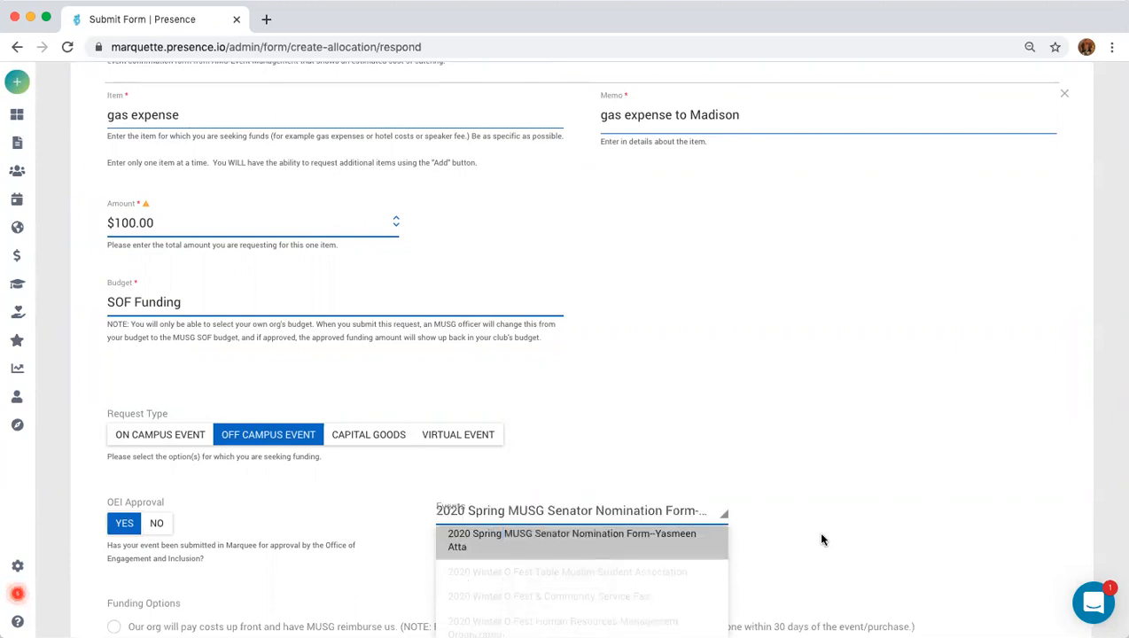
Choose org-pays-then-reimbursed funding and set the org contribution to 20.
{"action": "scroll", "coordinate": [841, 538], "scroll_direction": "down", "scroll_amount": 4}
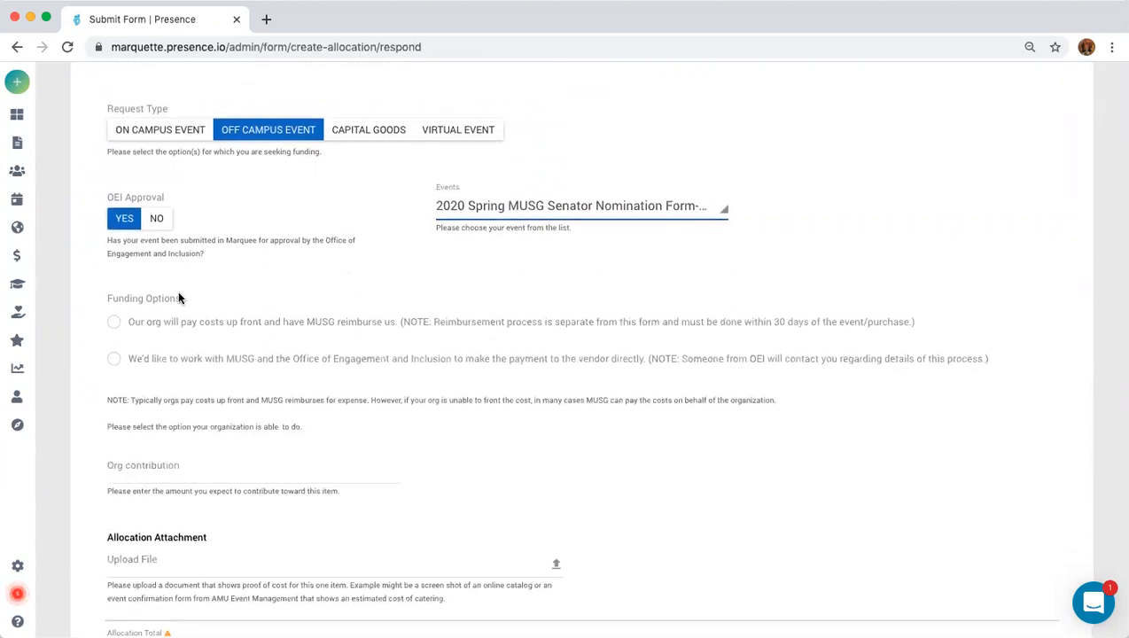
{"action": "left_click", "coordinate": [113, 322]}
{"action": "left_click", "coordinate": [158, 478]}
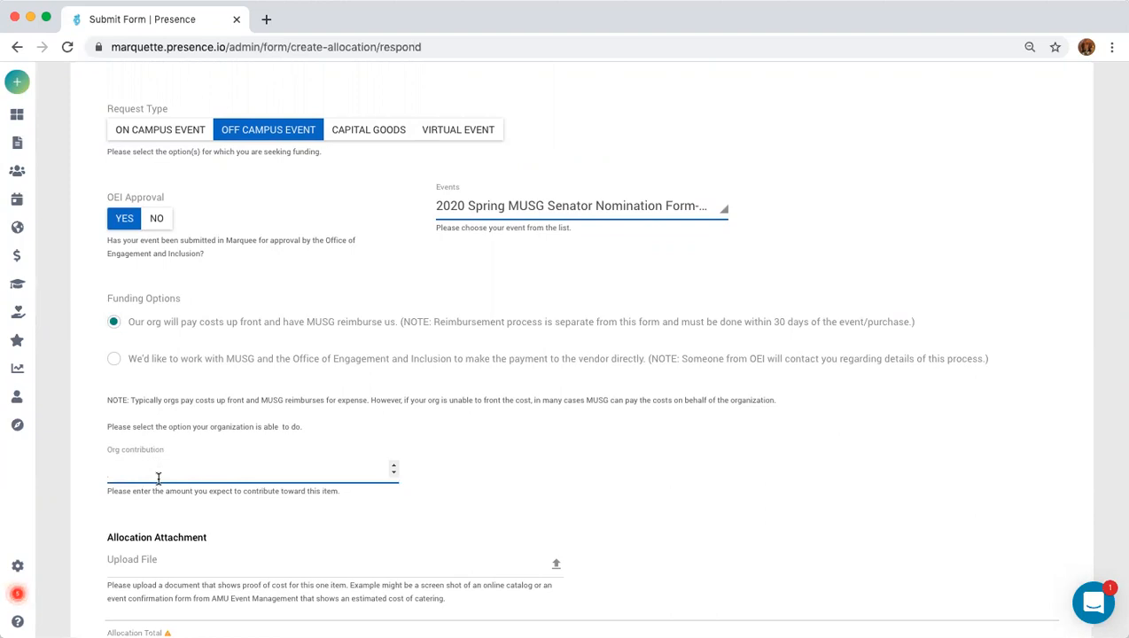
{"action": "type", "text": "20"}
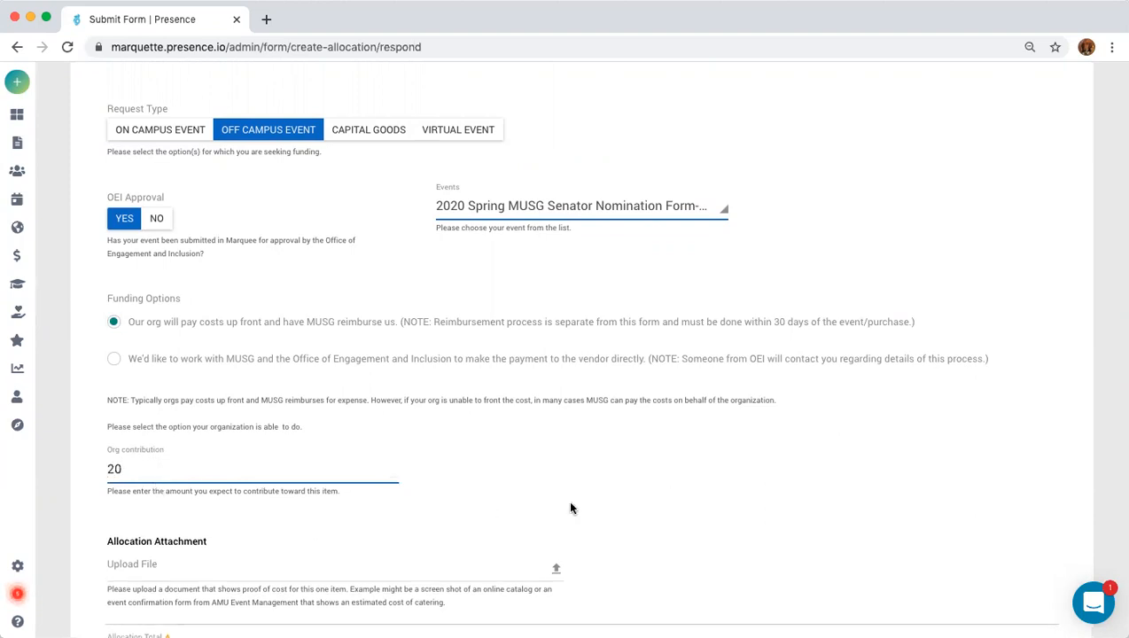
{"action": "scroll", "coordinate": [388, 486], "scroll_direction": "down", "scroll_amount": 3}
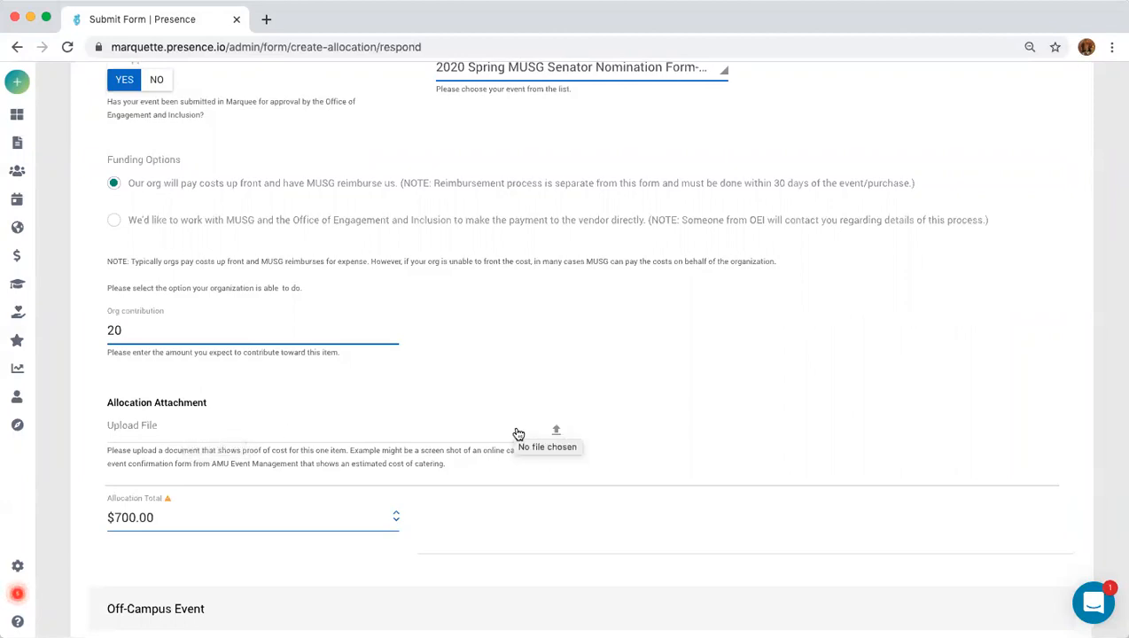
Set the off-campus event type to Conference.
{"action": "scroll", "coordinate": [486, 429], "scroll_direction": "down", "scroll_amount": 2}
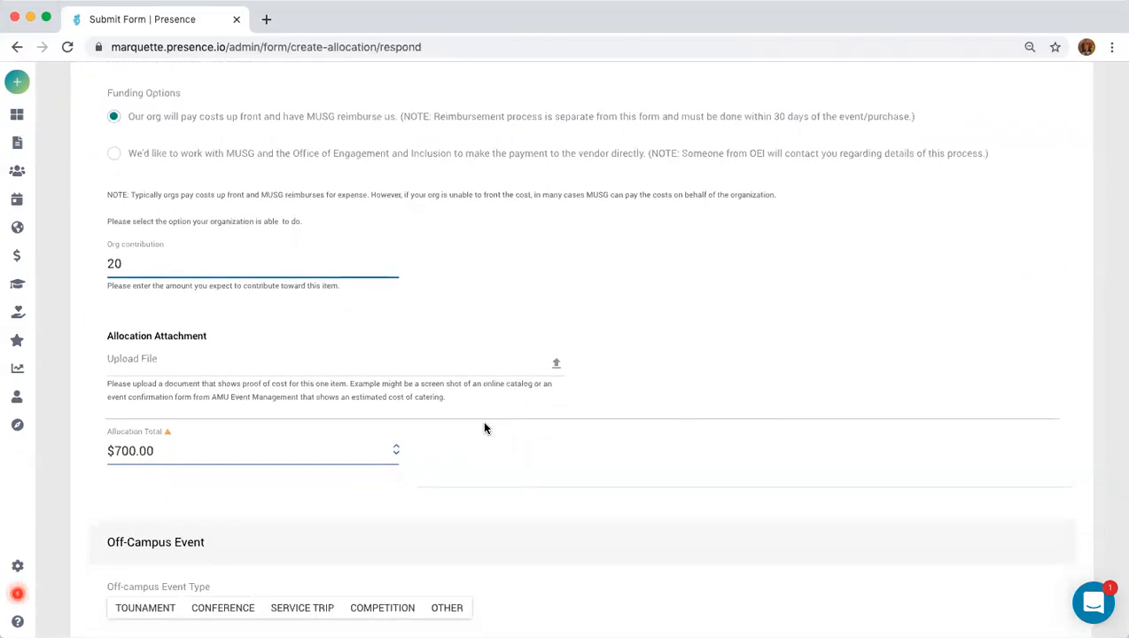
{"action": "scroll", "coordinate": [484, 429], "scroll_direction": "down", "scroll_amount": 2}
{"action": "scroll", "coordinate": [484, 428], "scroll_direction": "down", "scroll_amount": 1}
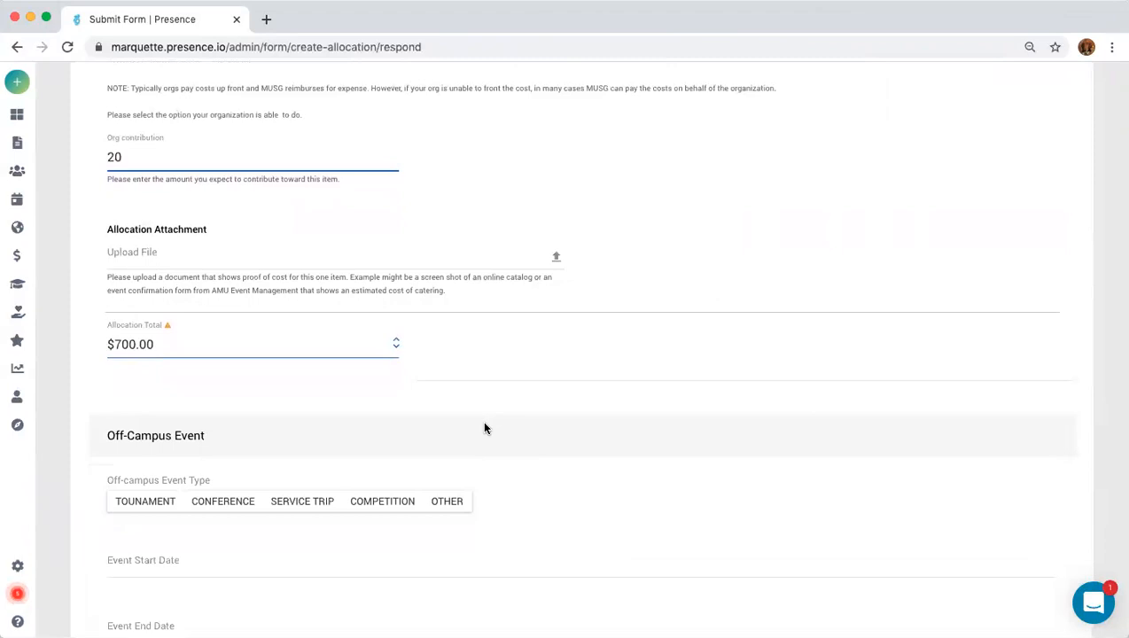
{"action": "scroll", "coordinate": [484, 428], "scroll_direction": "down", "scroll_amount": 1}
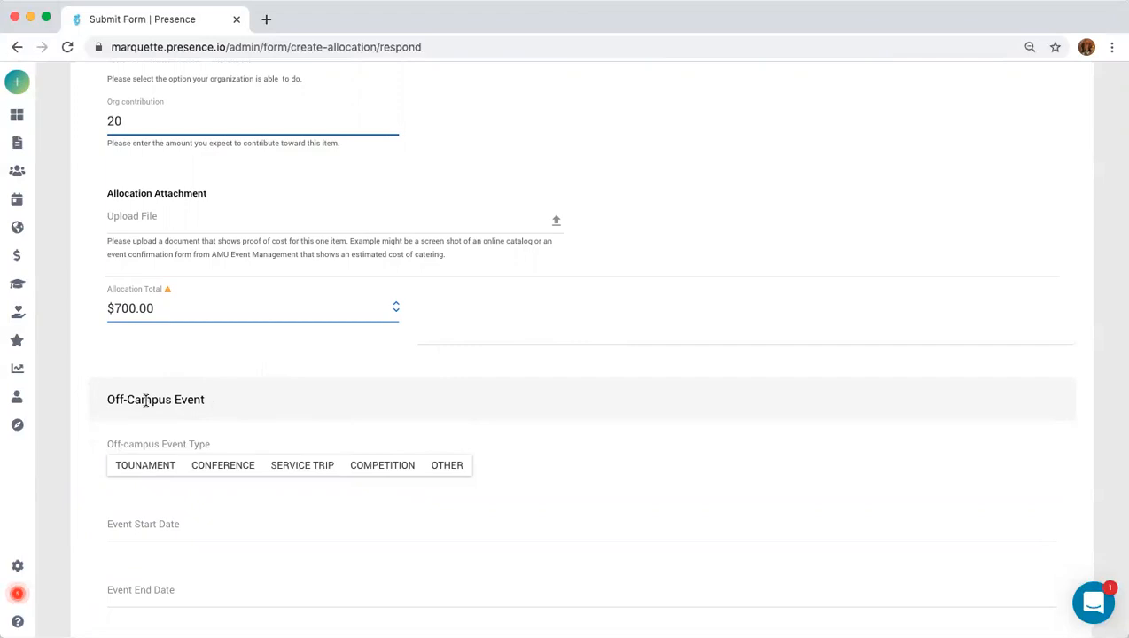
{"action": "left_click", "coordinate": [218, 469]}
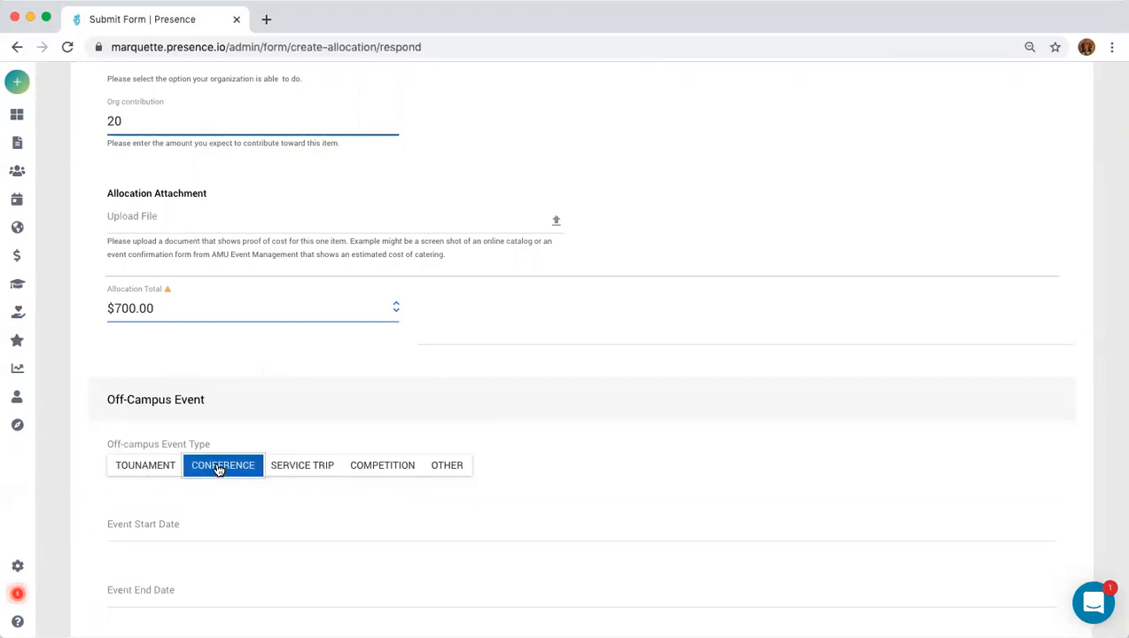
Set the event start date to 09/25/2020 and end date to 09/26/2020.
{"action": "left_click", "coordinate": [208, 532]}
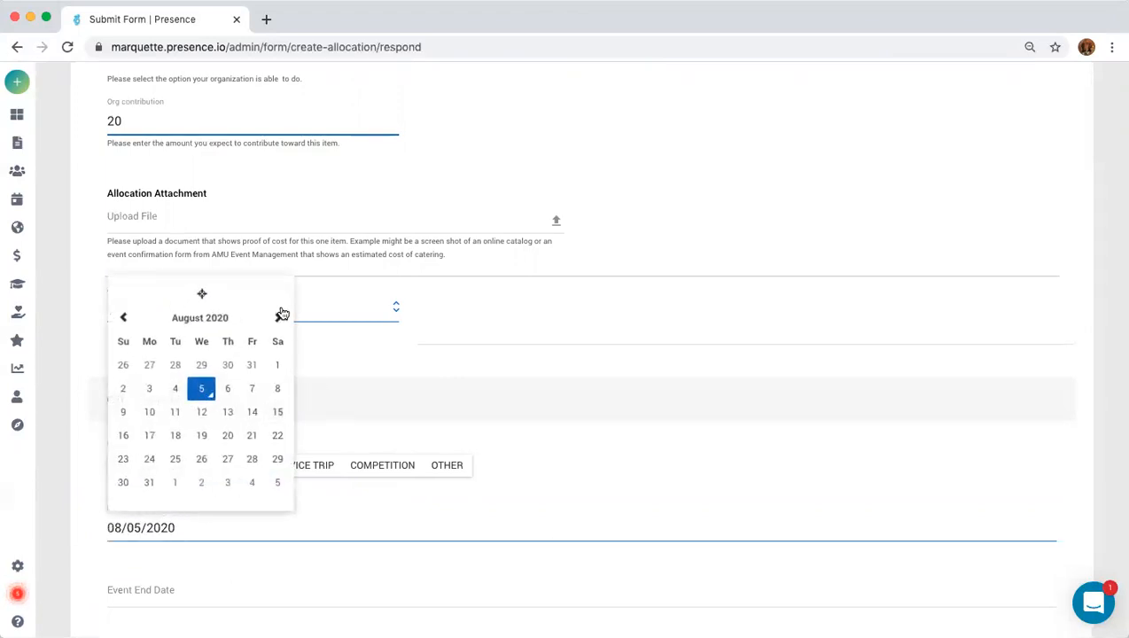
{"action": "left_click", "coordinate": [280, 316]}
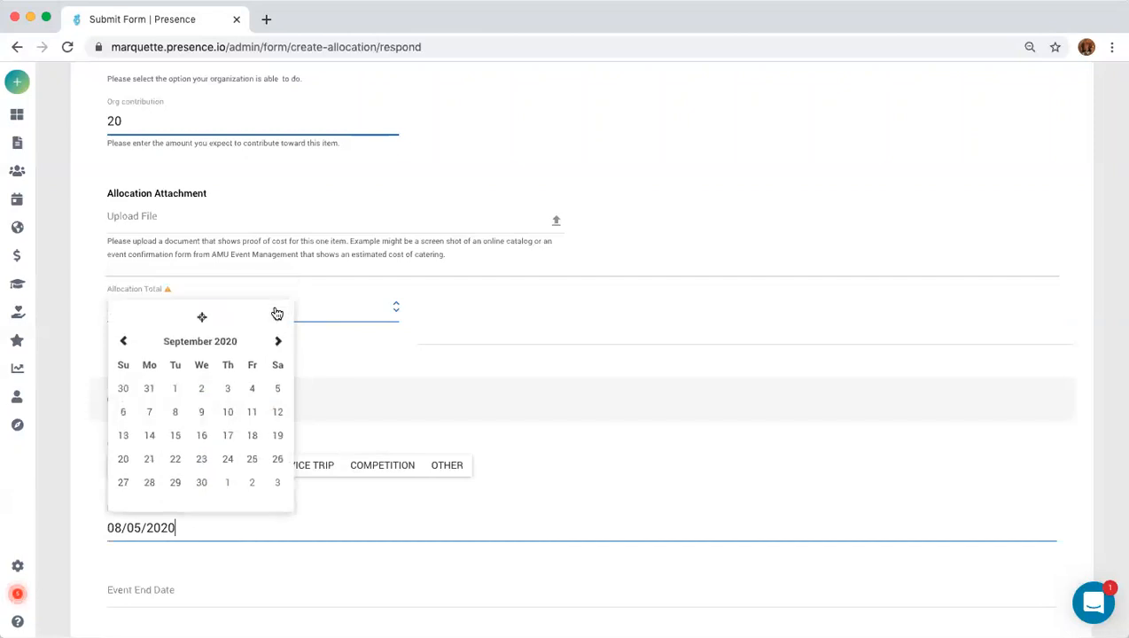
{"action": "left_click", "coordinate": [253, 460]}
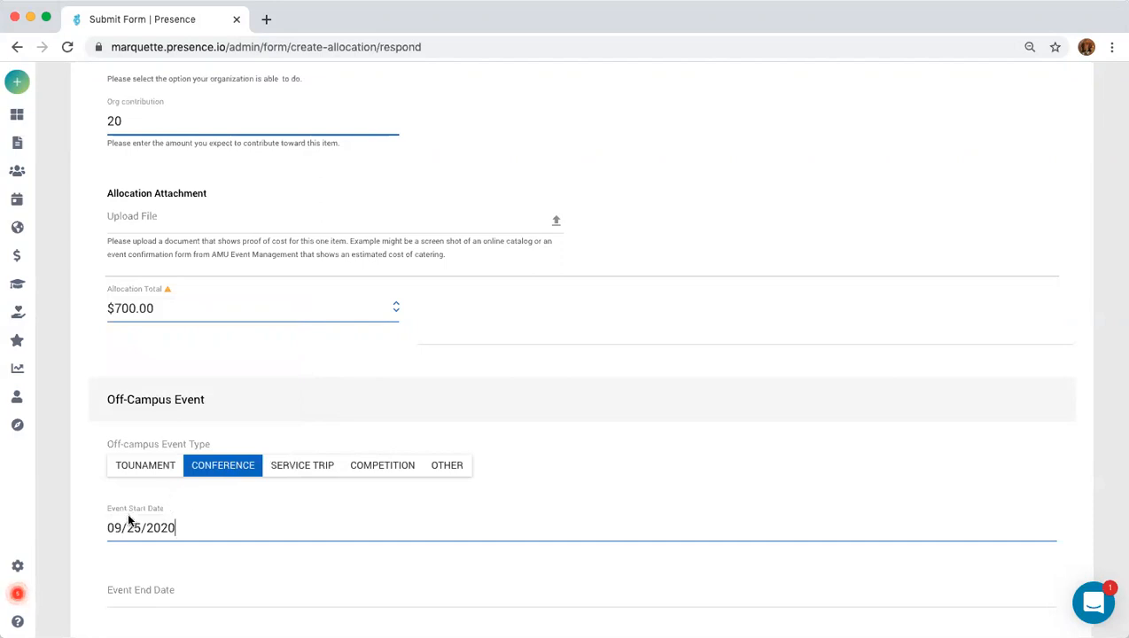
{"action": "left_click", "coordinate": [175, 589]}
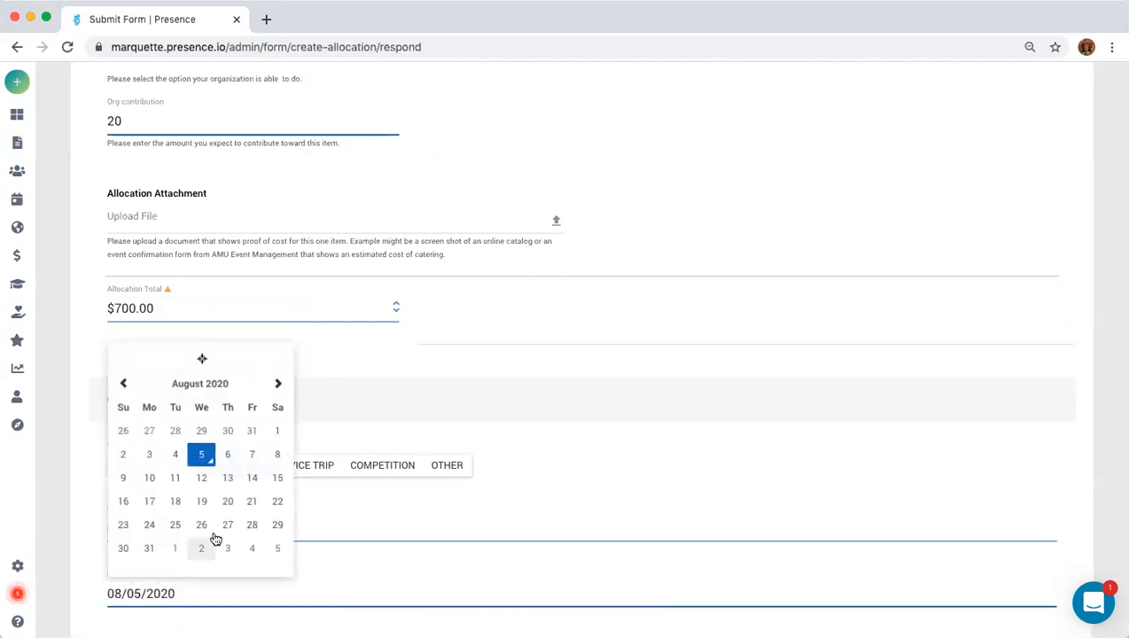
{"action": "left_click", "coordinate": [278, 383]}
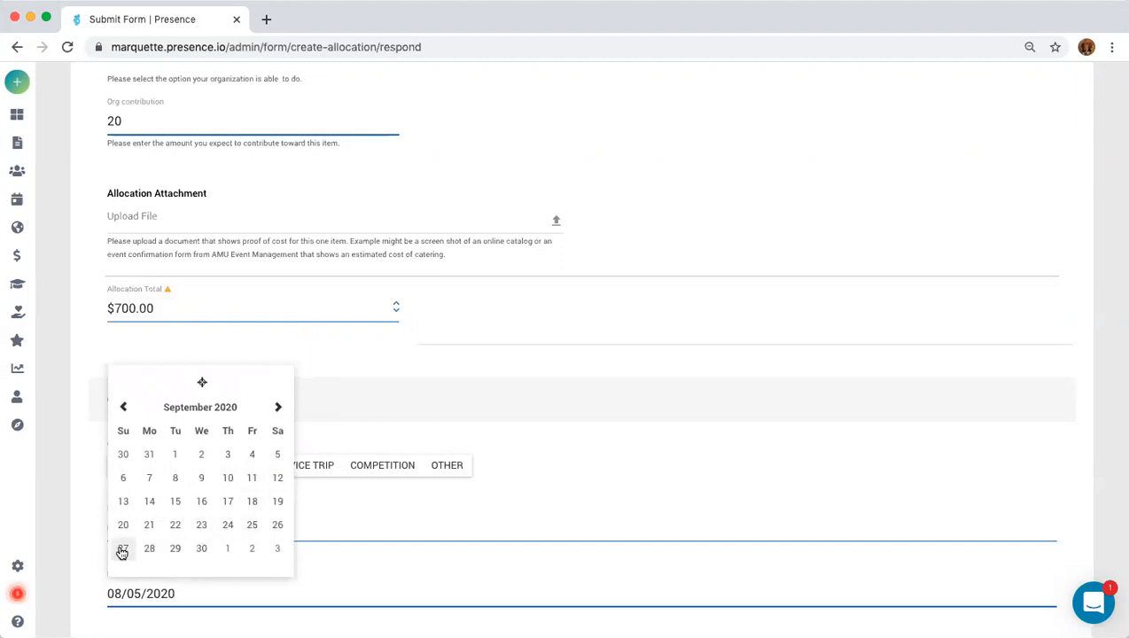
{"action": "left_click", "coordinate": [278, 526]}
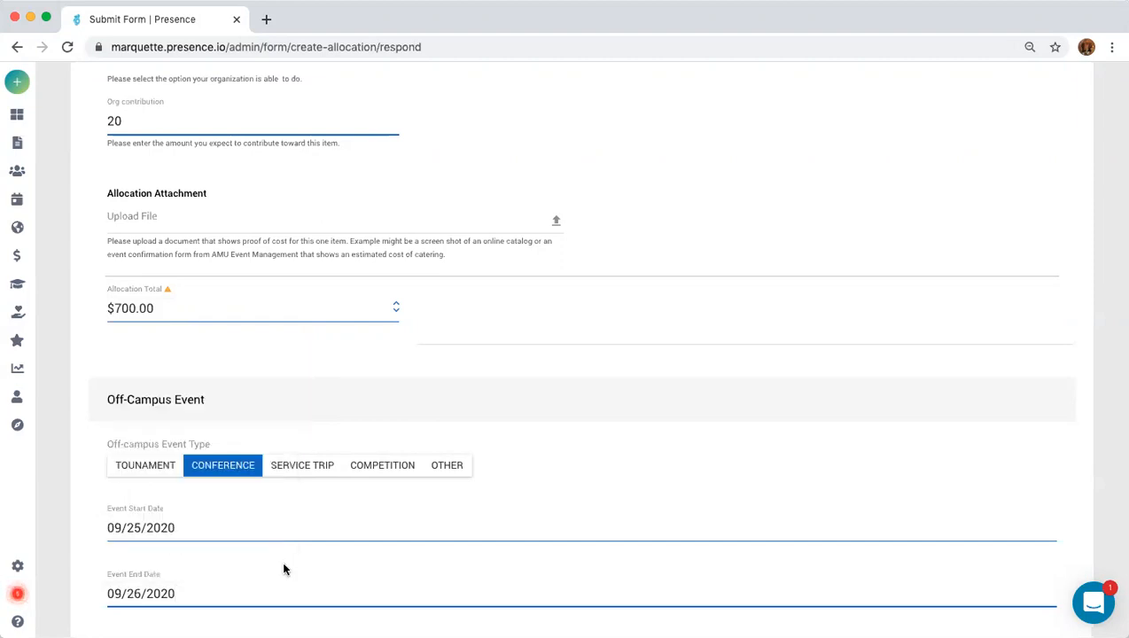
{"action": "scroll", "coordinate": [284, 568], "scroll_direction": "down", "scroll_amount": 3}
{"action": "scroll", "coordinate": [284, 564], "scroll_direction": "down", "scroll_amount": 1}
Enter Madison as the event location and 8 as the attendance.
{"action": "left_click", "coordinate": [205, 458]}
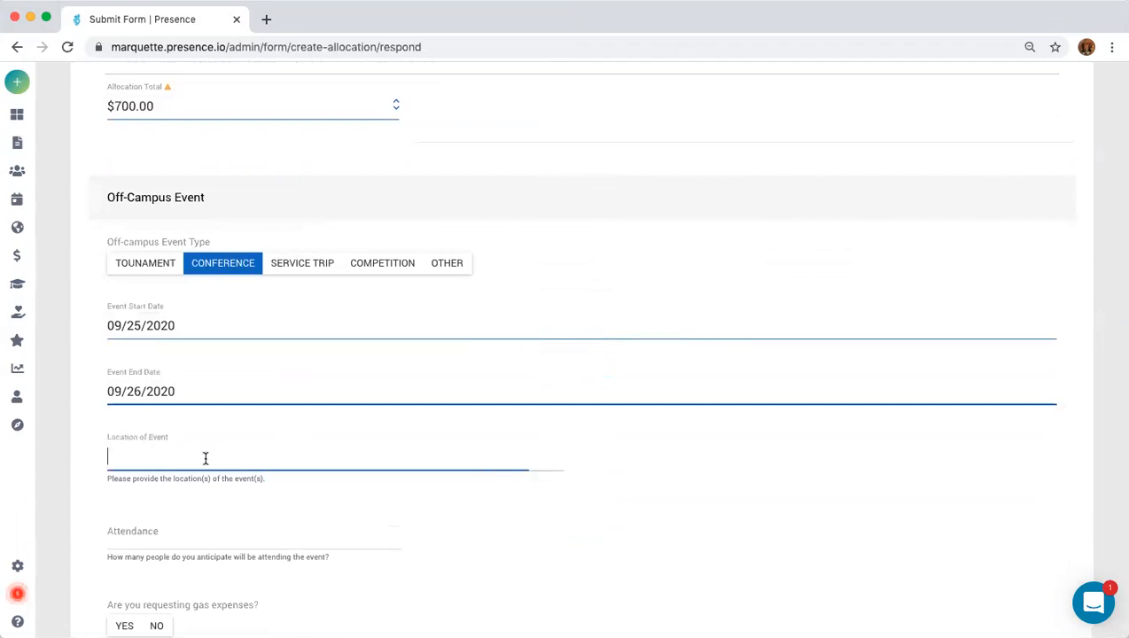
{"action": "type", "text": "MMadison"}
{"action": "left_click", "coordinate": [118, 455]}
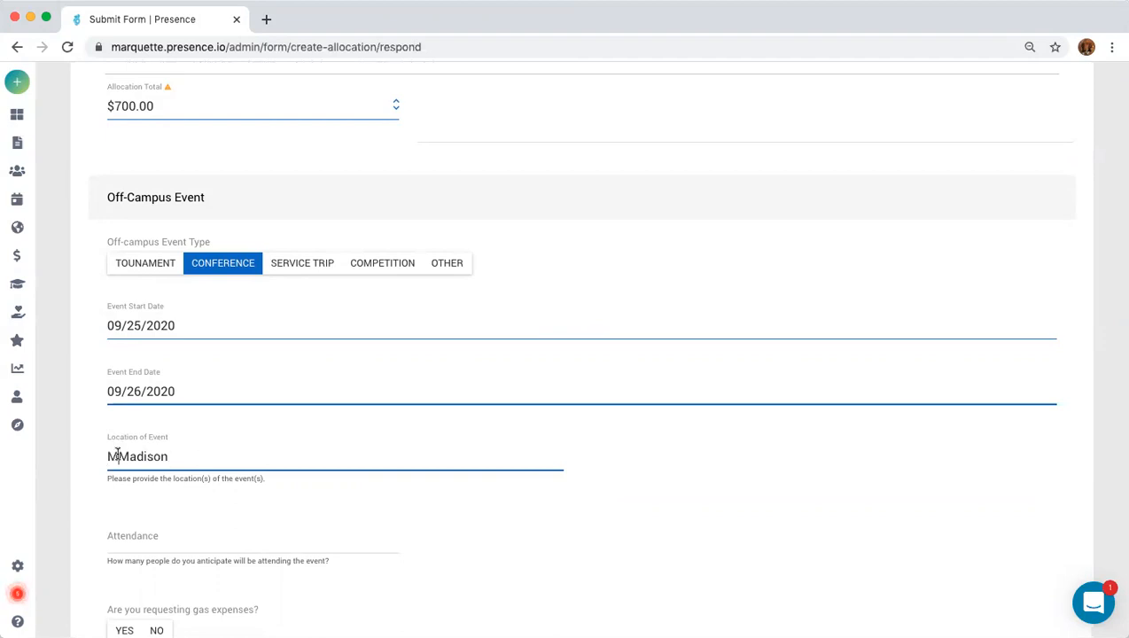
{"action": "key", "text": "BackSpace"}
{"action": "left_click", "coordinate": [151, 541]}
{"action": "type", "text": "8"}
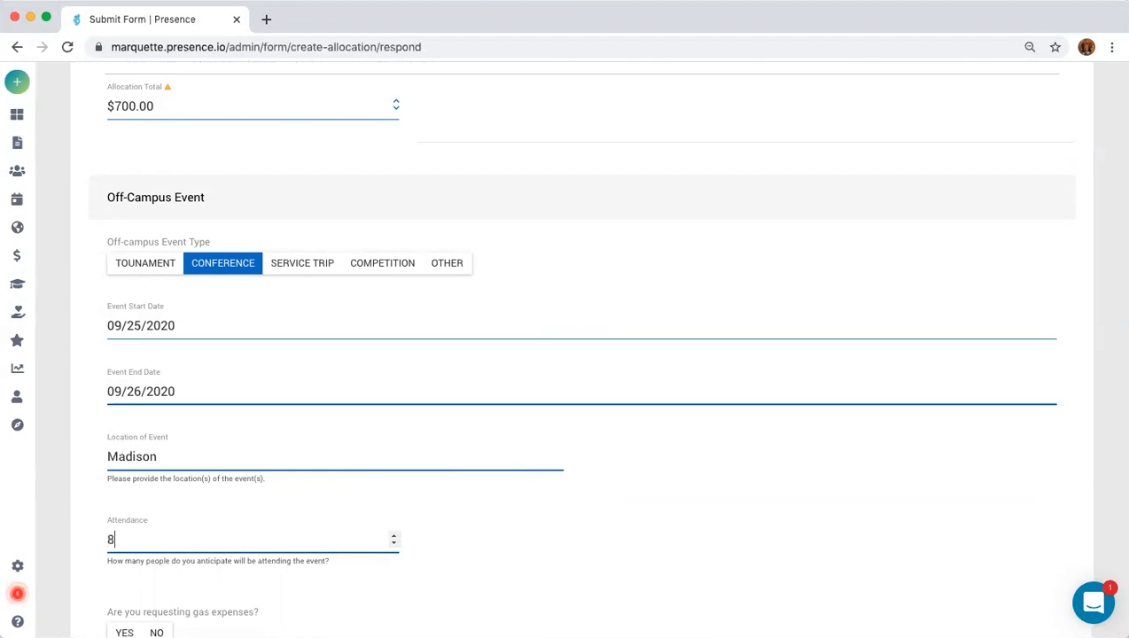
Answer Yes to requesting gas expenses.
{"action": "scroll", "coordinate": [336, 571], "scroll_direction": "down", "scroll_amount": 3}
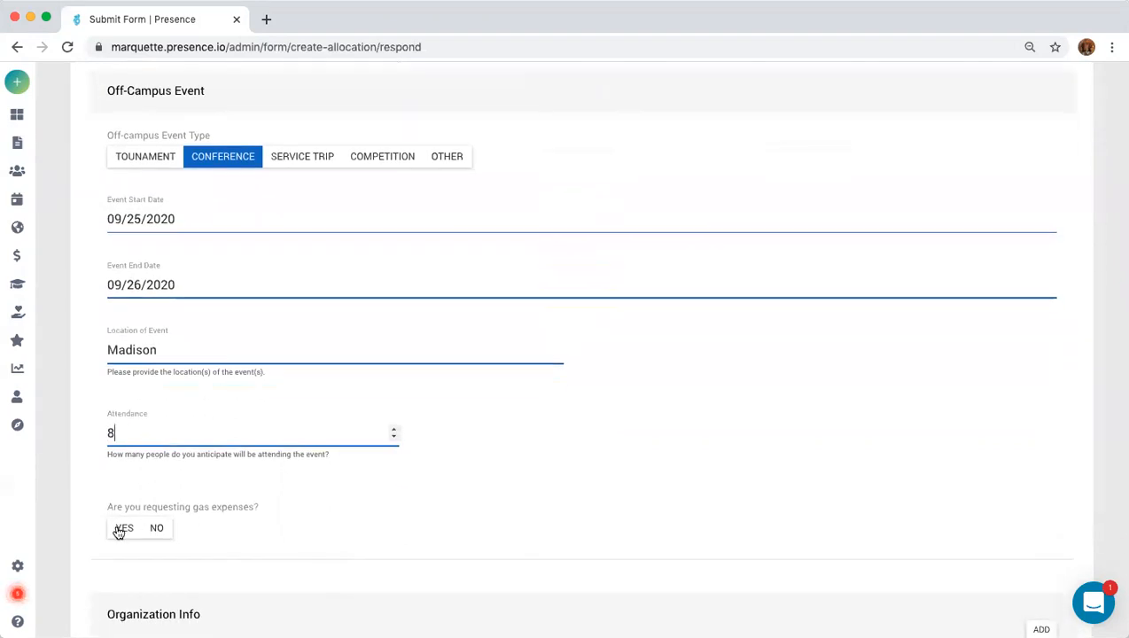
{"action": "left_click", "coordinate": [123, 528]}
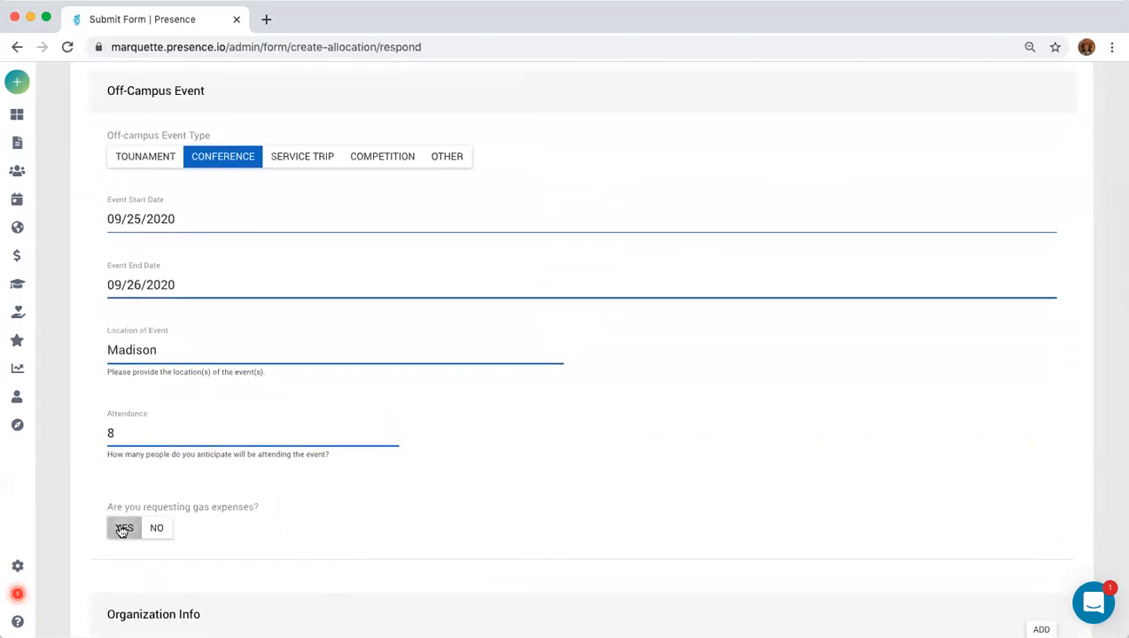
{"action": "scroll", "coordinate": [334, 539], "scroll_direction": "down", "scroll_amount": 5}
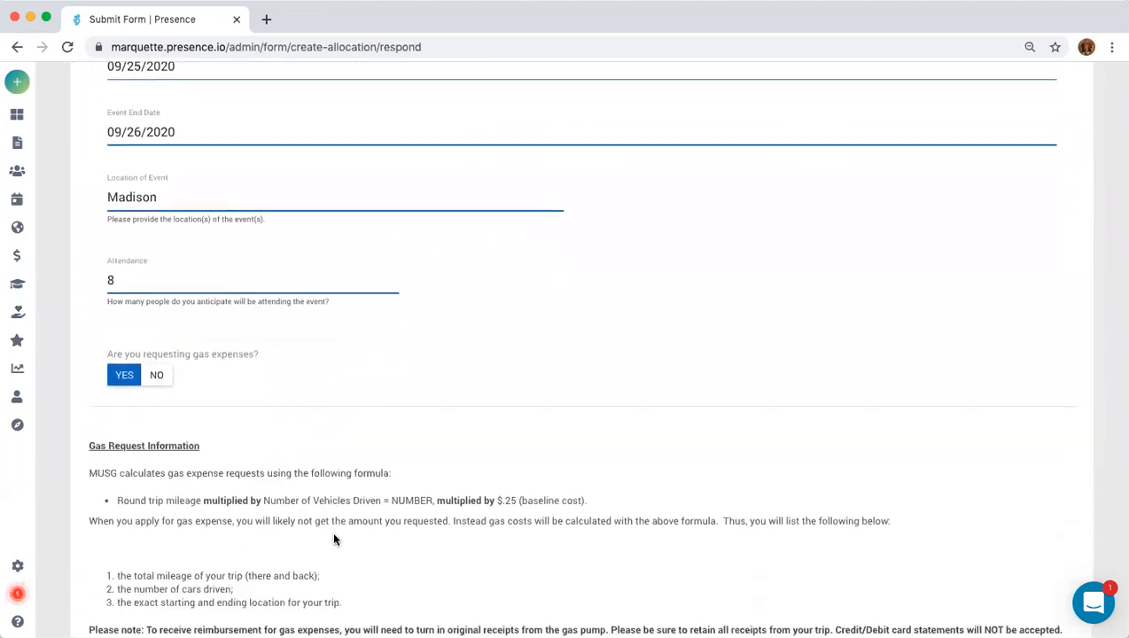
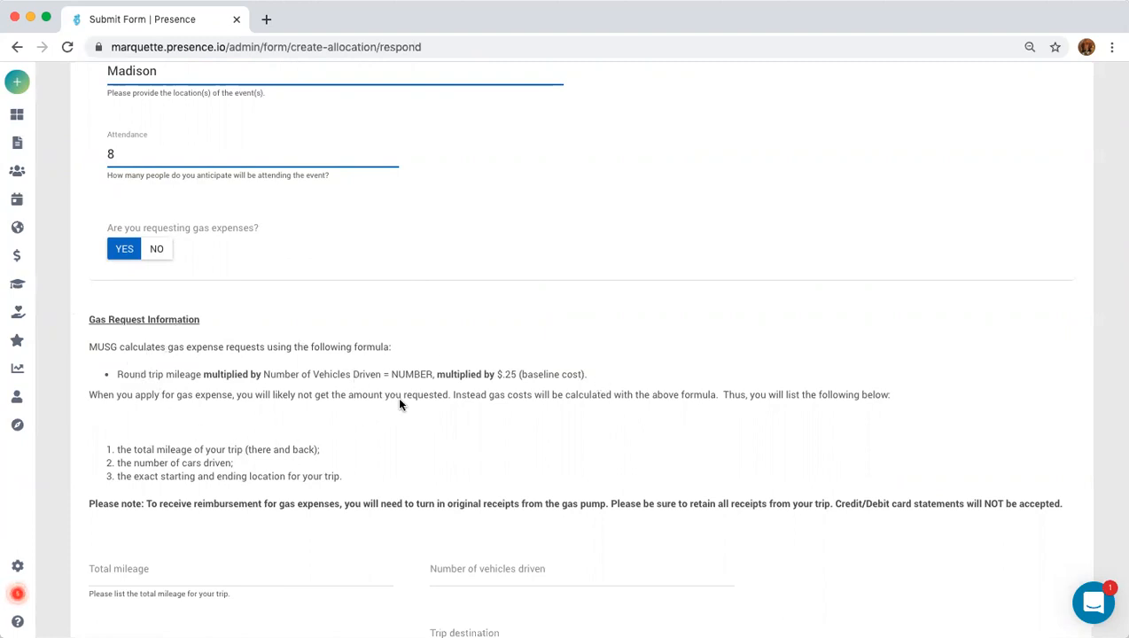
Enter gas trip details: 180 total miles, 2 vehicles, start MKE, destination Madison.
{"action": "scroll", "coordinate": [615, 455], "scroll_direction": "down", "scroll_amount": 3}
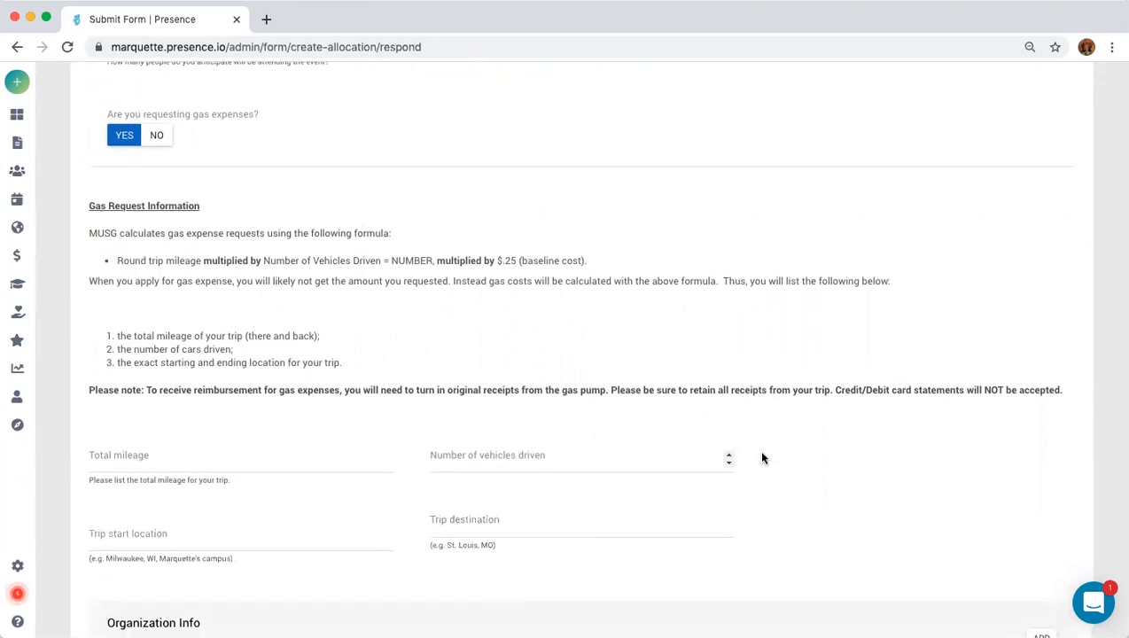
{"action": "left_click", "coordinate": [200, 463]}
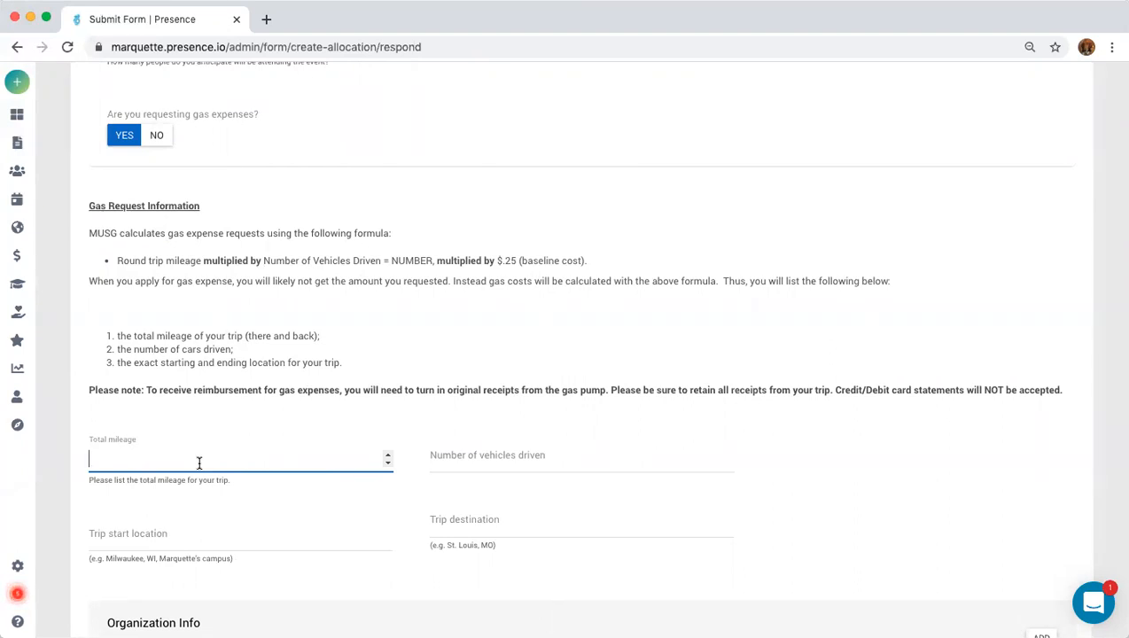
{"action": "type", "text": "180"}
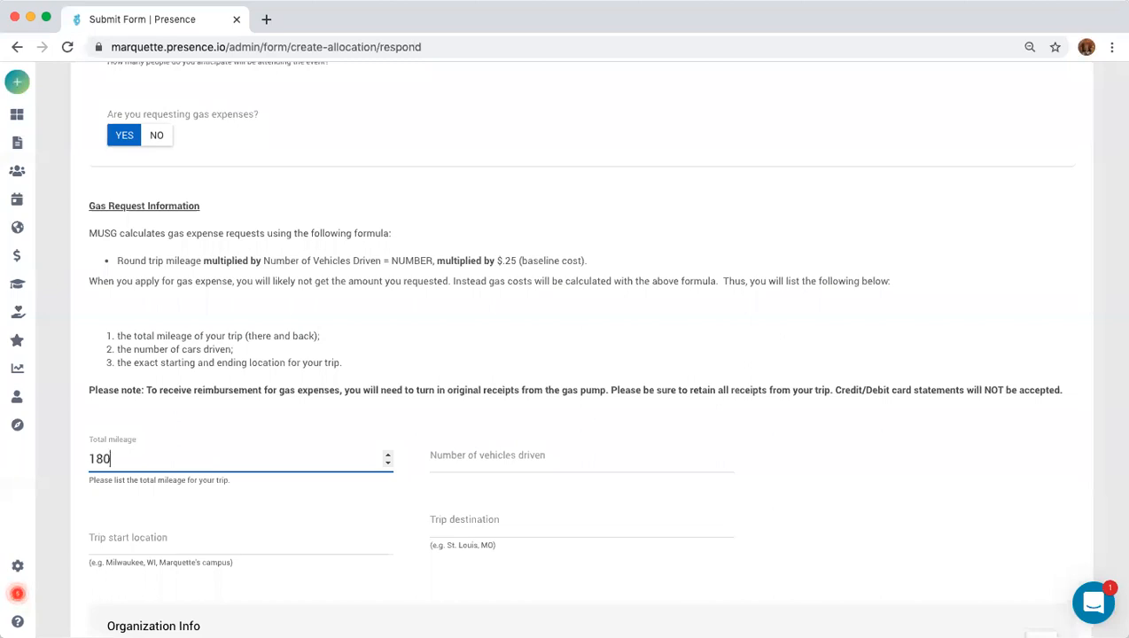
{"action": "left_click", "coordinate": [486, 462]}
{"action": "type", "text": "2"}
{"action": "left_click", "coordinate": [233, 549]}
{"action": "type", "text": "MKE"}
{"action": "left_click", "coordinate": [509, 525]}
{"action": "type", "text": "Ma"}
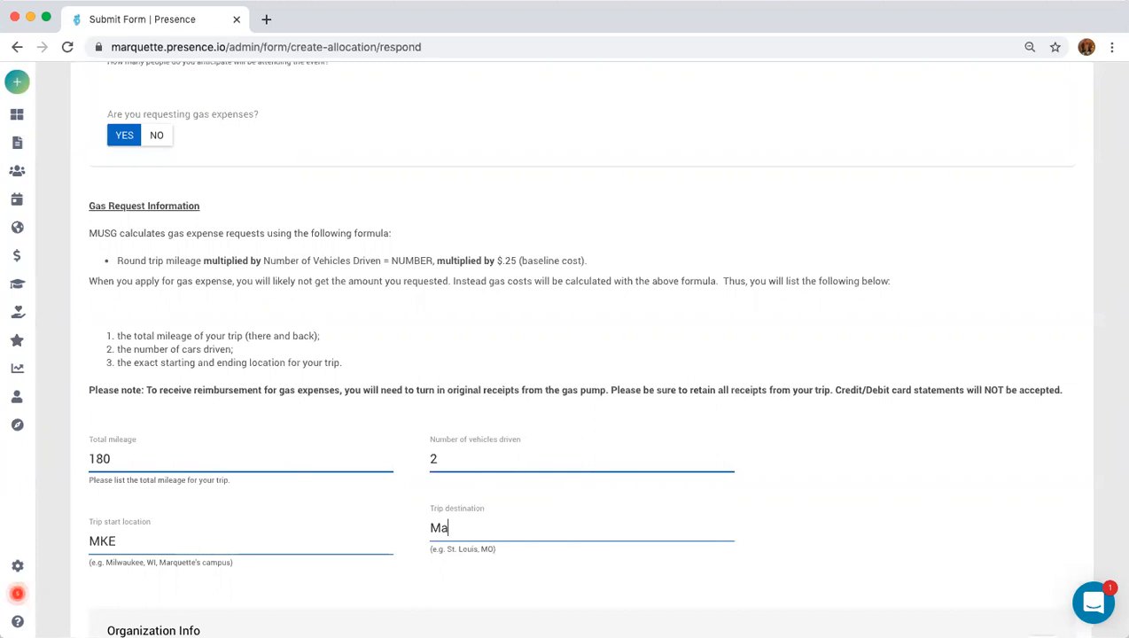
{"action": "type", "text": "dison"}
Add another request item in the Requests section and go to its empty Item field.
{"action": "scroll", "coordinate": [288, 536], "scroll_direction": "down", "scroll_amount": 4}
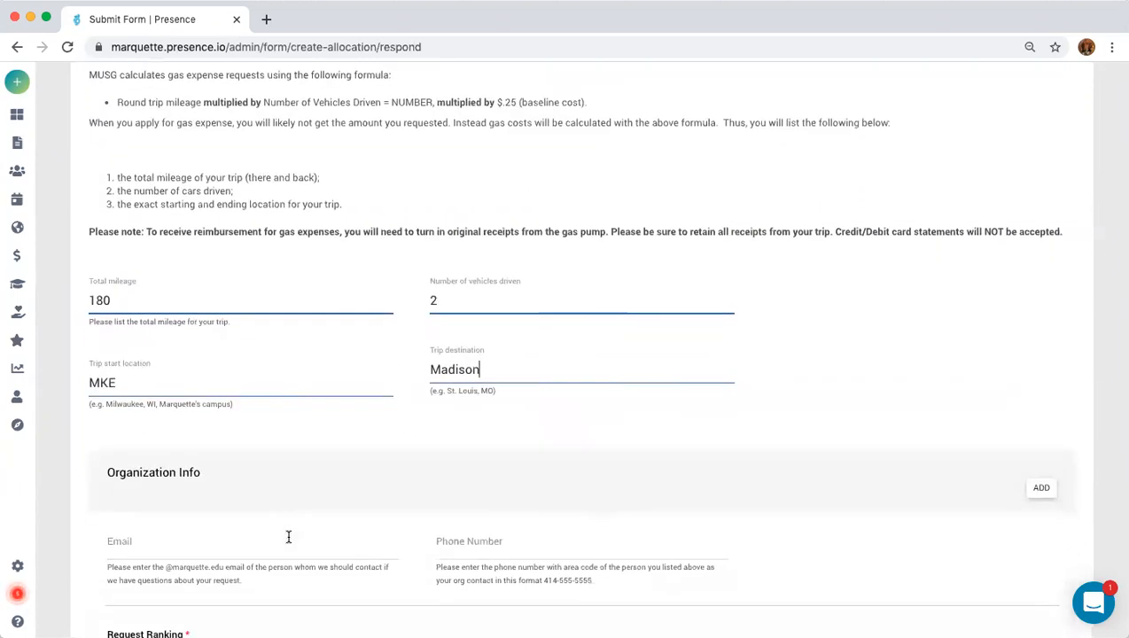
{"action": "scroll", "coordinate": [287, 535], "scroll_direction": "up", "scroll_amount": 4}
{"action": "scroll", "coordinate": [556, 480], "scroll_direction": "up", "scroll_amount": 10}
{"action": "scroll", "coordinate": [557, 479], "scroll_direction": "up", "scroll_amount": 15}
{"action": "scroll", "coordinate": [557, 479], "scroll_direction": "up", "scroll_amount": 15}
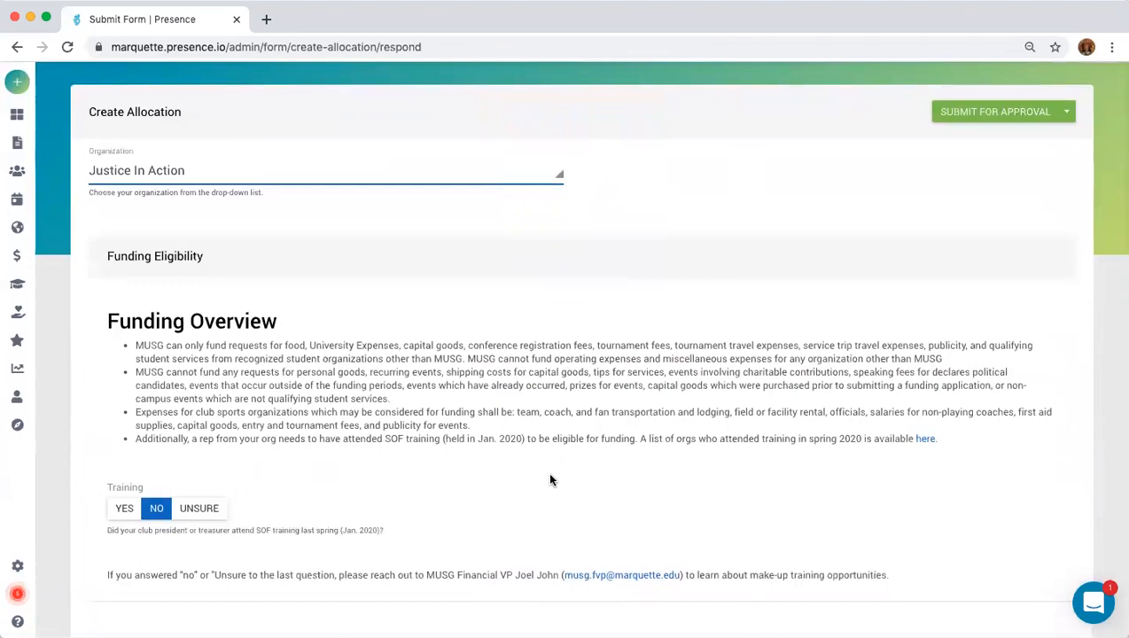
{"action": "scroll", "coordinate": [550, 480], "scroll_direction": "down", "scroll_amount": 10}
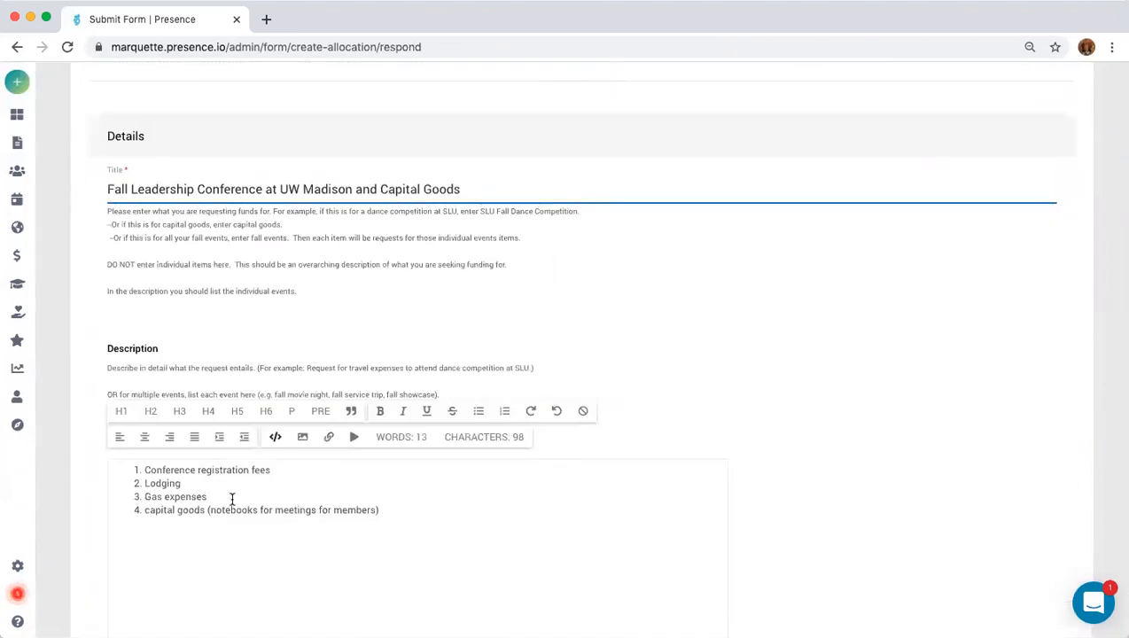
{"action": "scroll", "coordinate": [232, 499], "scroll_direction": "down", "scroll_amount": 9}
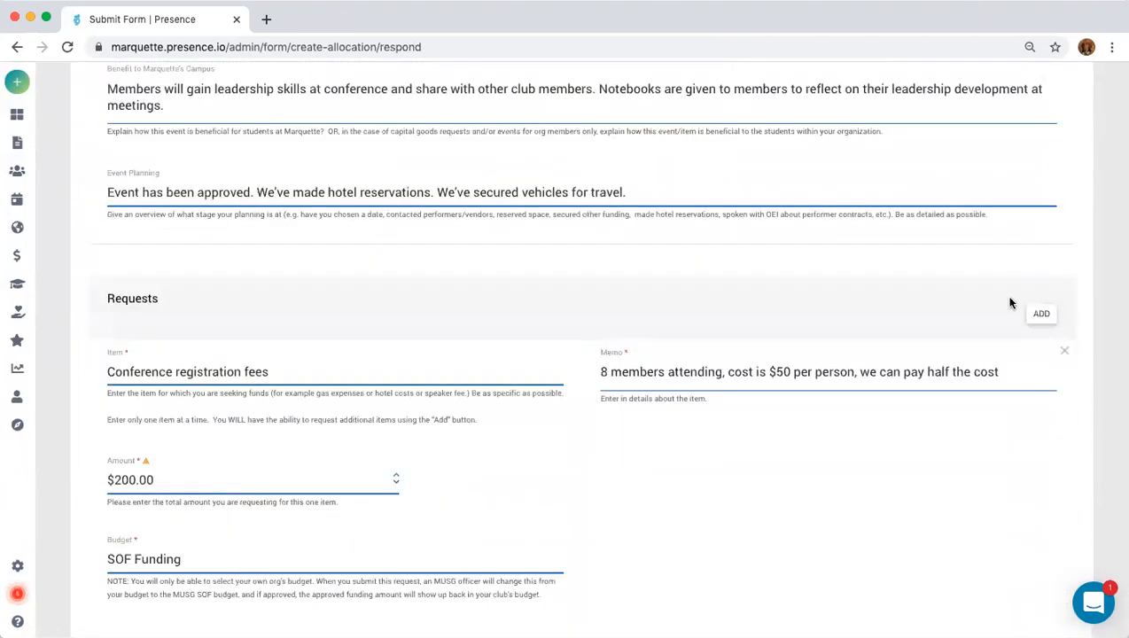
{"action": "left_click", "coordinate": [1039, 313]}
{"action": "scroll", "coordinate": [436, 367], "scroll_direction": "down", "scroll_amount": 3}
{"action": "scroll", "coordinate": [437, 367], "scroll_direction": "down", "scroll_amount": 13}
{"action": "scroll", "coordinate": [437, 366], "scroll_direction": "down", "scroll_amount": 12}
{"action": "scroll", "coordinate": [437, 366], "scroll_direction": "down", "scroll_amount": 4}
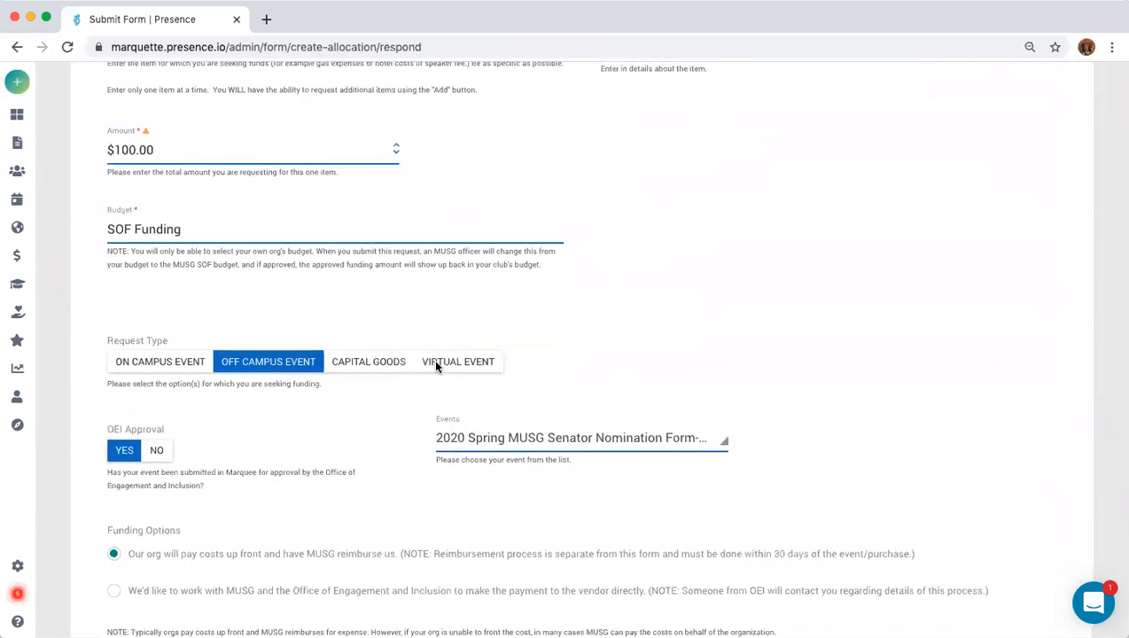
{"action": "scroll", "coordinate": [435, 365], "scroll_direction": "down", "scroll_amount": 4}
{"action": "scroll", "coordinate": [435, 365], "scroll_direction": "down", "scroll_amount": 3}
{"action": "left_click", "coordinate": [160, 419]}
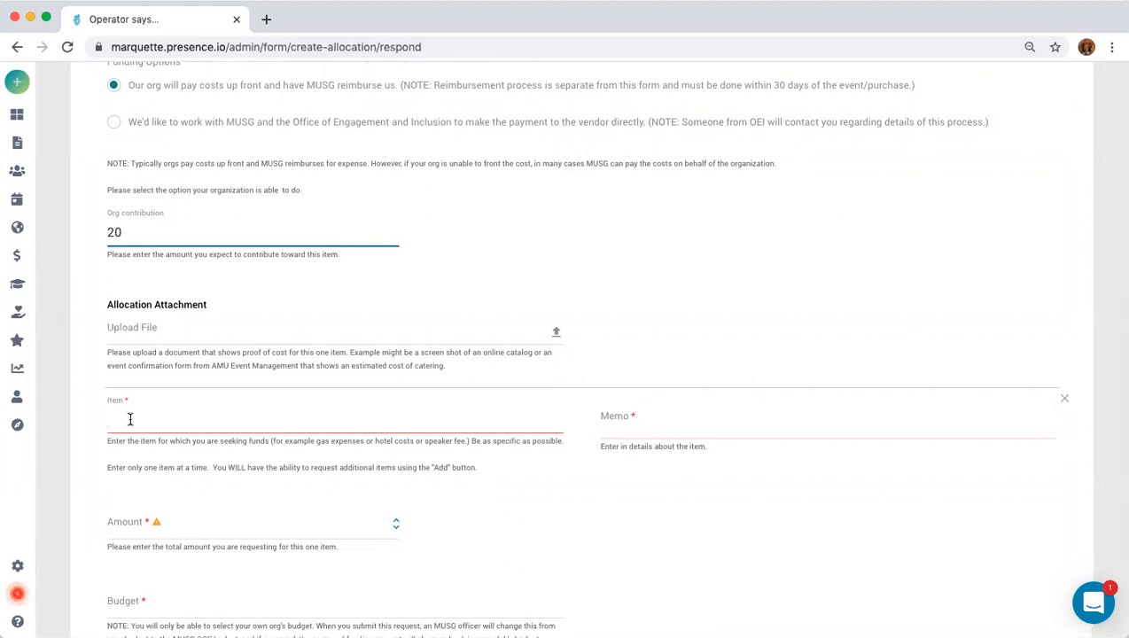
Name the item 'Notebooks for members' with a memo about 40 notebooks at $1.00 each for meetings.
{"action": "type", "text": "Notebooks for mem"}
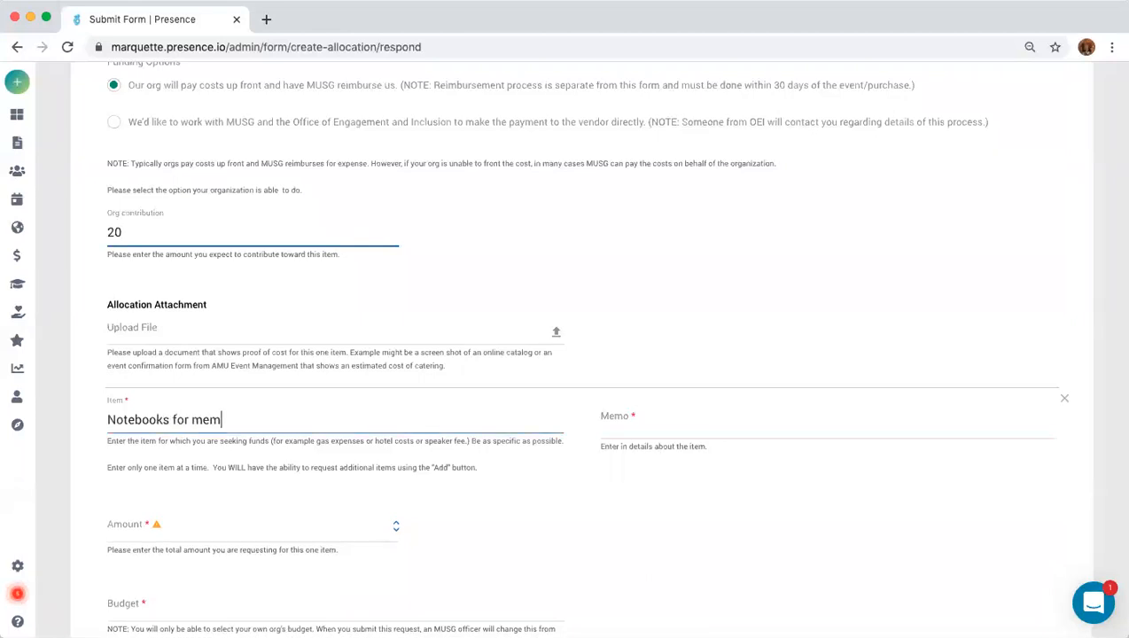
{"action": "type", "text": "bers"}
{"action": "left_click", "coordinate": [653, 418]}
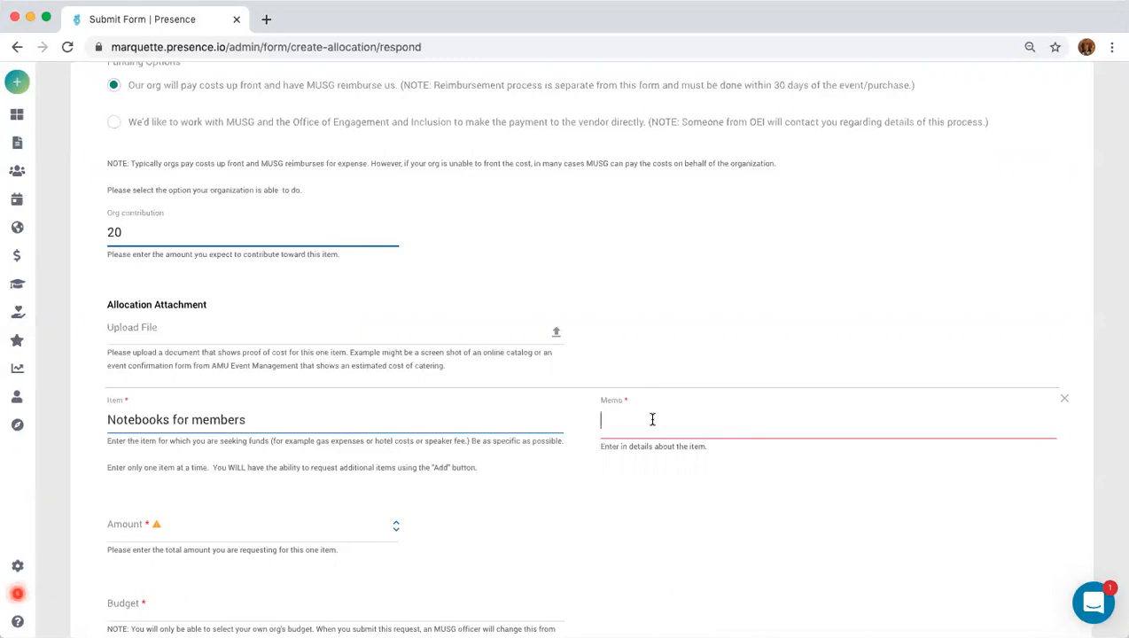
{"action": "type", "text": "4040"}
{"action": "key", "text": "BackSpace"}
{"action": "type", "text": "@ $100"}
{"action": "key", "text": "BackSpace"}
{"action": "key", "text": "BackSpace"}
{"action": "type", "text": ".00"}
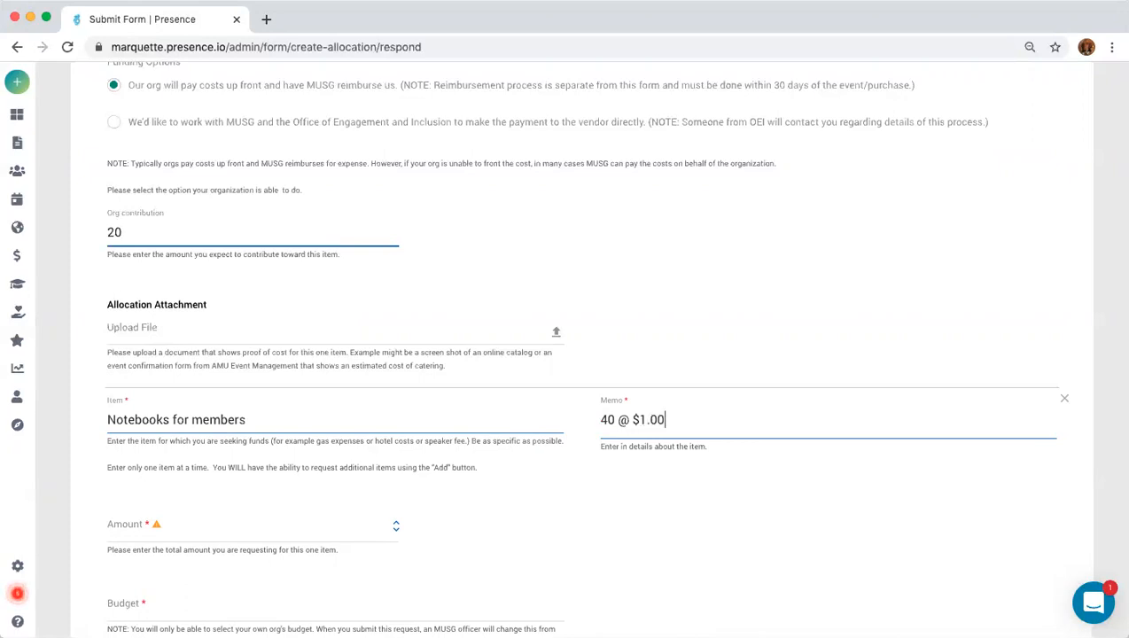
{"action": "type", "text": " for members to take no"}
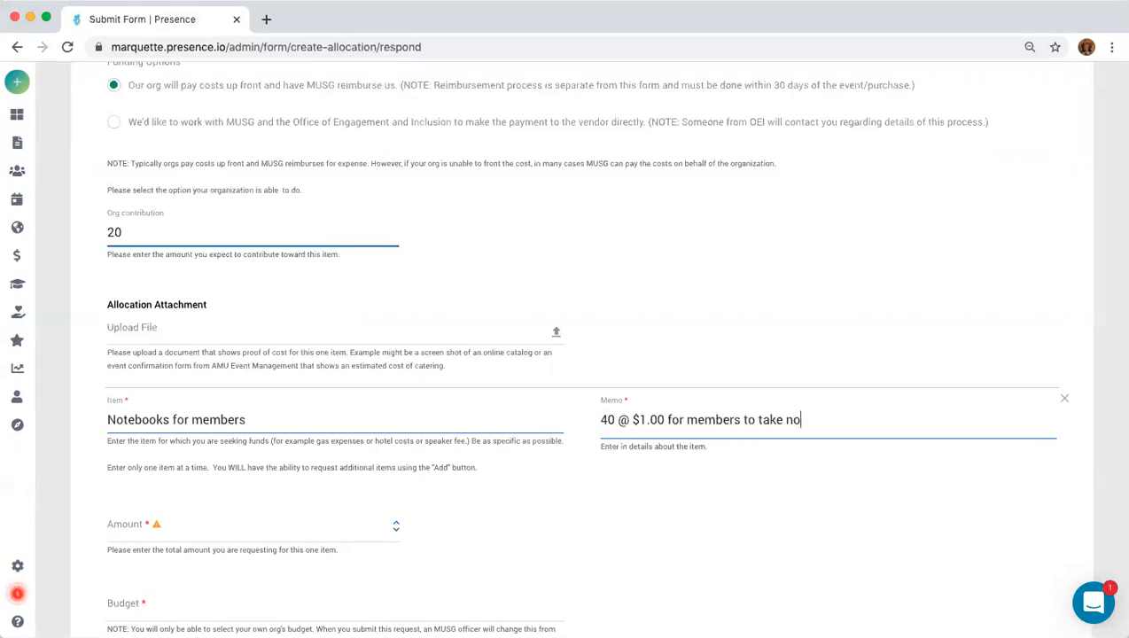
{"action": "type", "text": "tes at meetings an"}
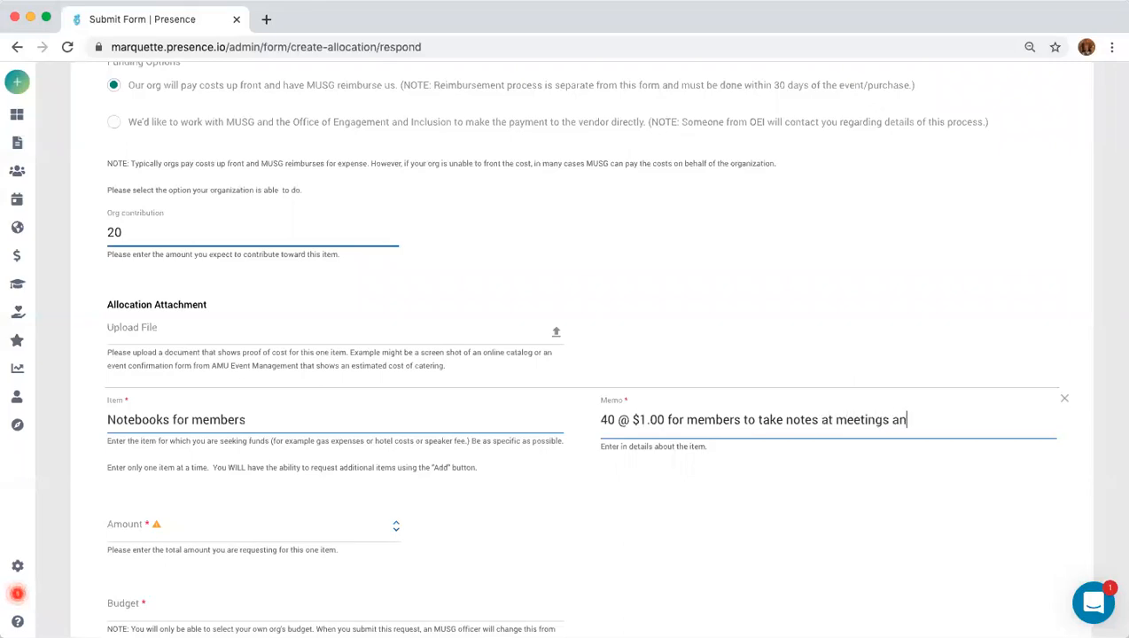
{"action": "type", "text": "d reflect on their le"}
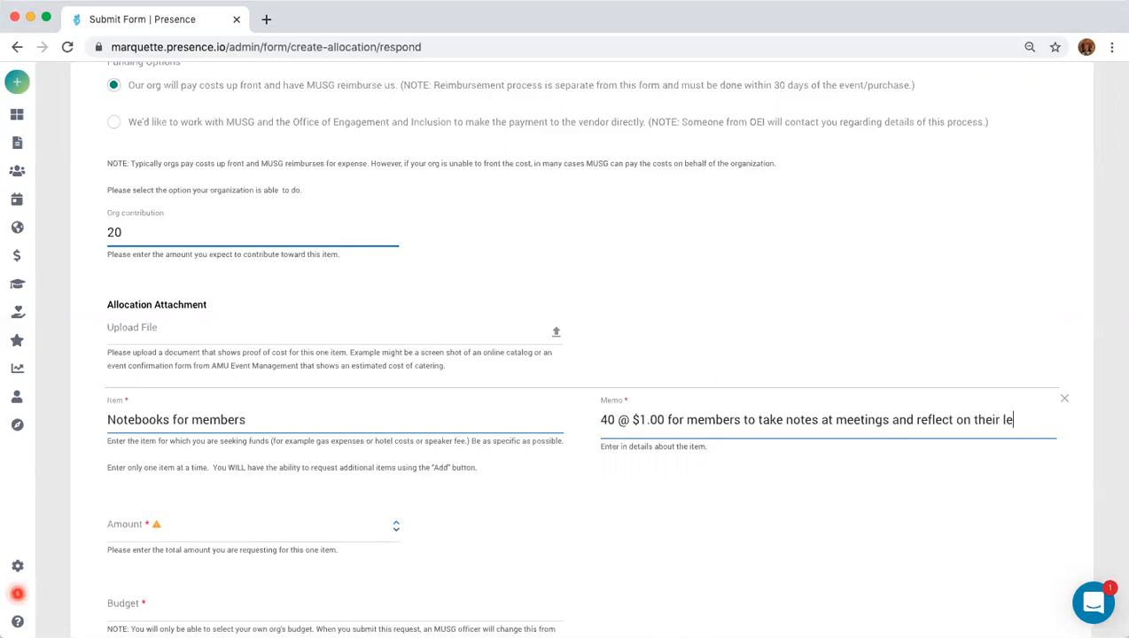
{"action": "type", "text": "adership de"}
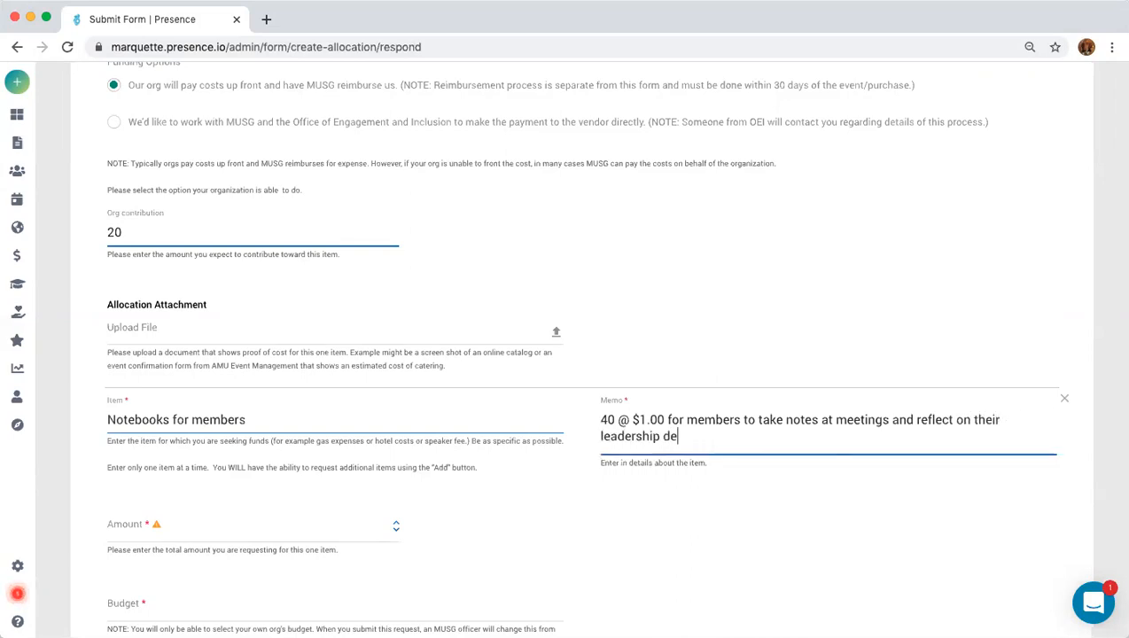
{"action": "type", "text": "velopmenmt"}
{"action": "left_click", "coordinate": [743, 435]}
{"action": "key", "text": "BackSpace"}
Enter 40 as the requested amount for the notebooks item.
{"action": "left_click", "coordinate": [186, 529]}
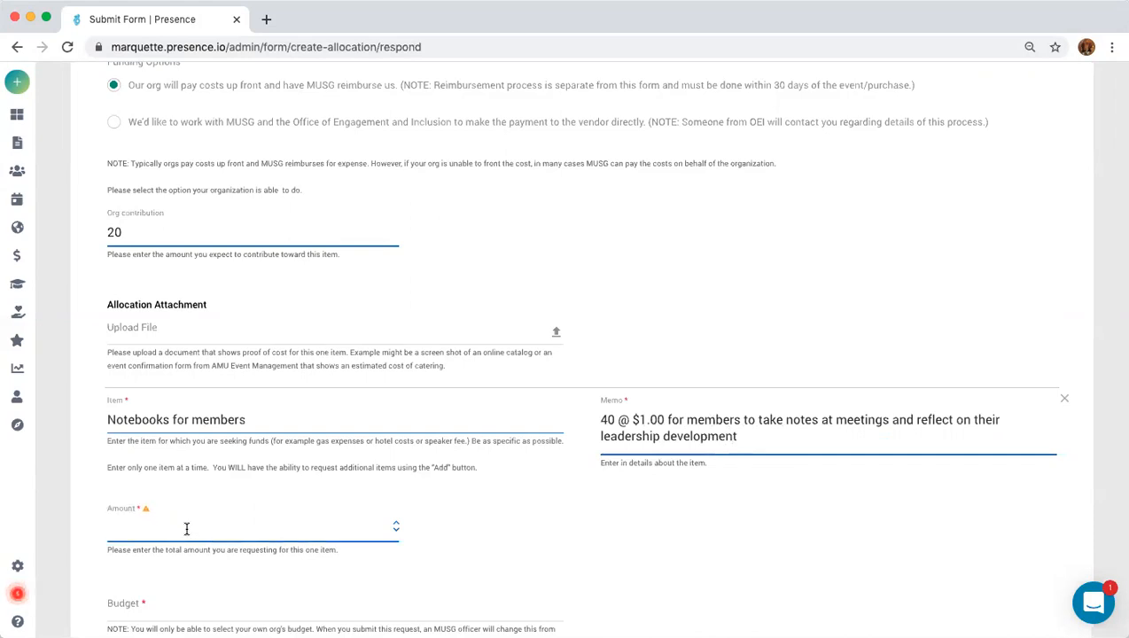
{"action": "type", "text": "4040"}
{"action": "key", "text": "BackSpace"}
{"action": "key", "text": "BackSpace"}
{"action": "left_click", "coordinate": [171, 606]}
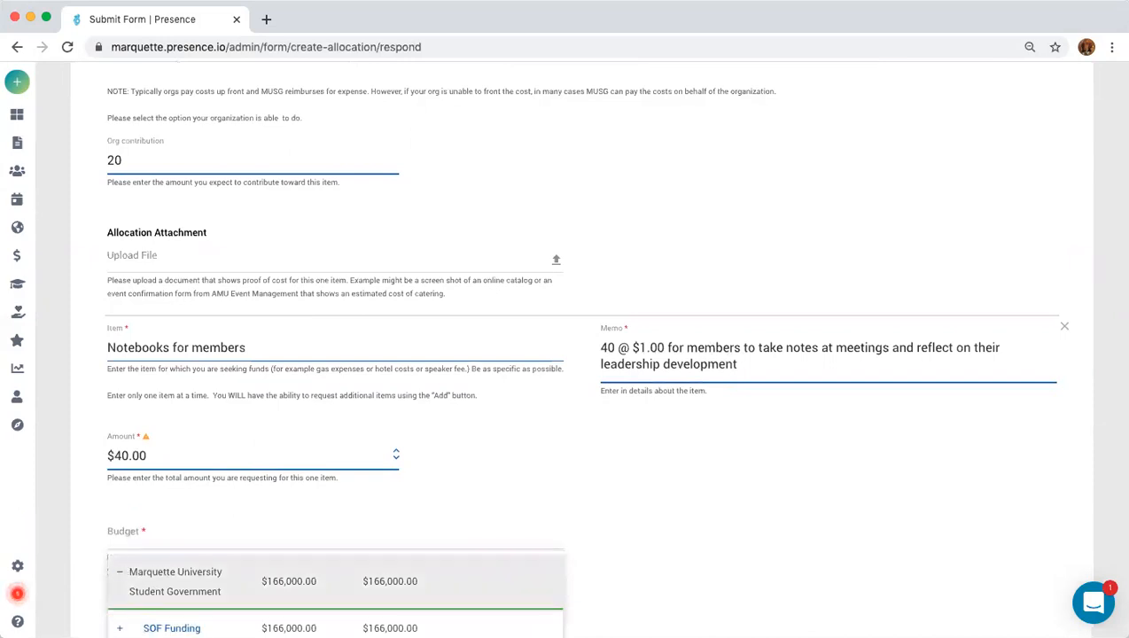
Set the notebooks budget to SOF Funding, type Capital Goods, with MUSG/OEI paying the vendor directly.
{"action": "left_click", "coordinate": [172, 628]}
{"action": "scroll", "coordinate": [568, 558], "scroll_direction": "down", "scroll_amount": 2}
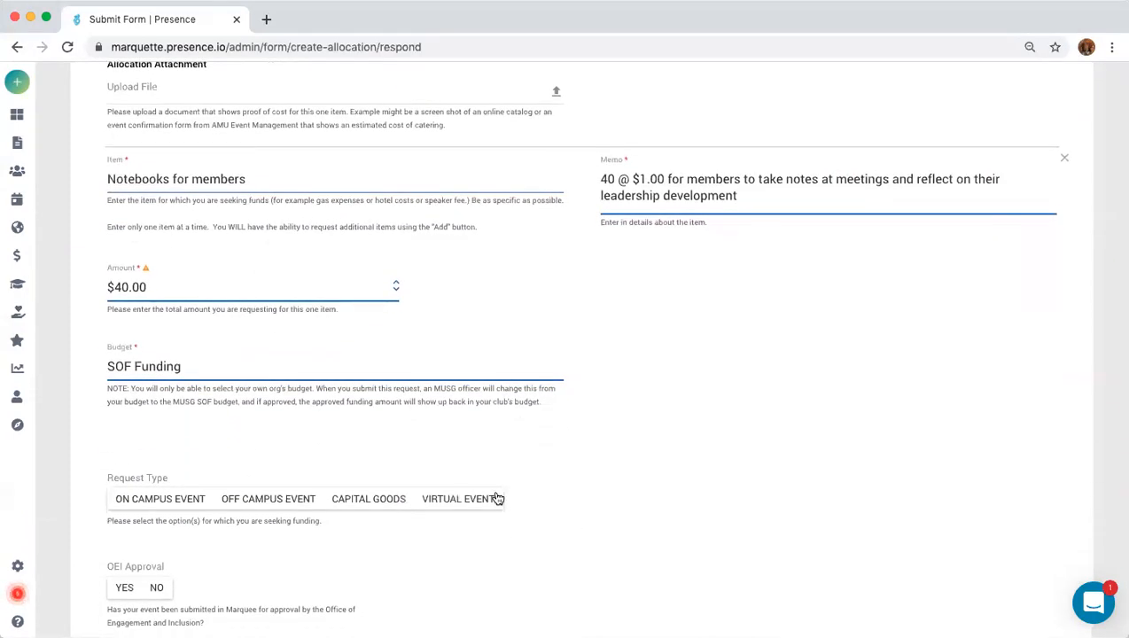
{"action": "left_click", "coordinate": [385, 501]}
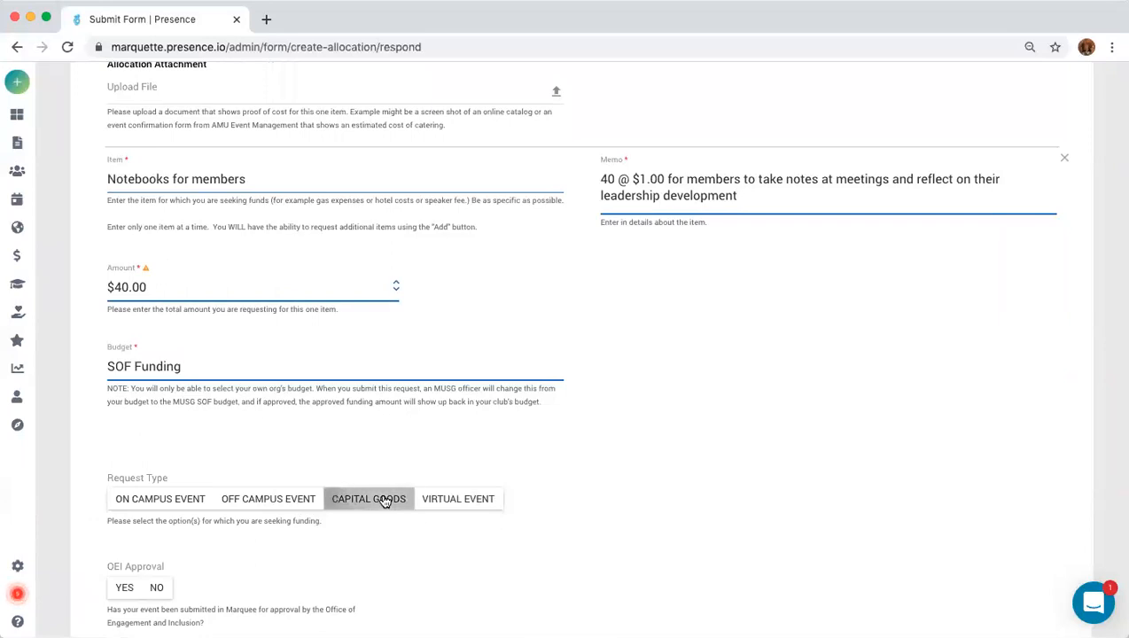
{"action": "scroll", "coordinate": [256, 512], "scroll_direction": "down", "scroll_amount": 2}
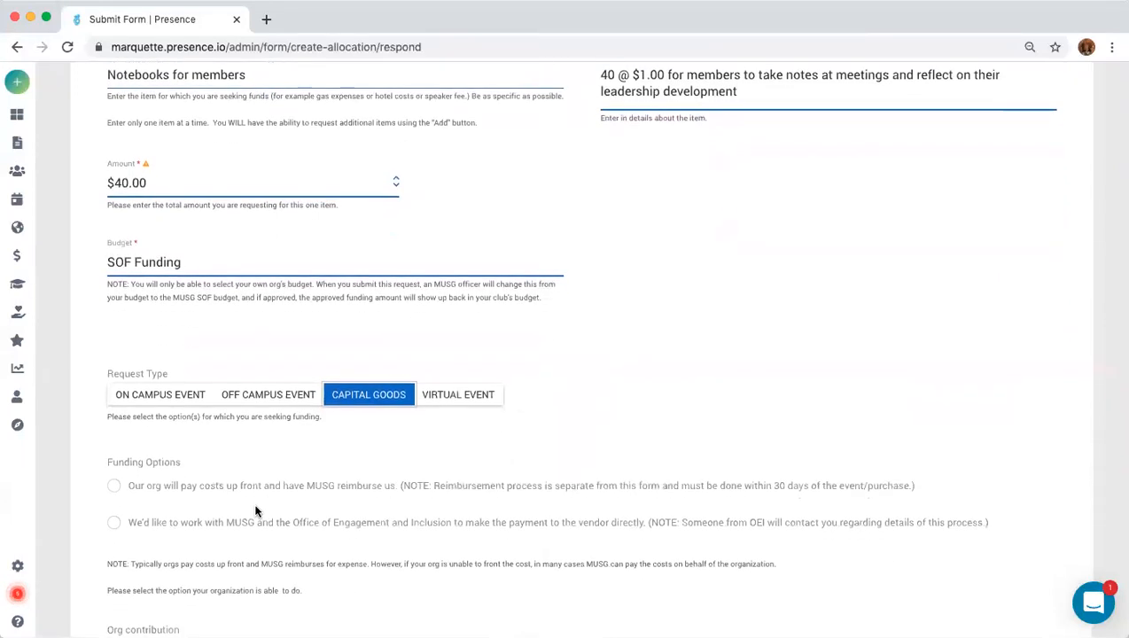
{"action": "left_click", "coordinate": [114, 523]}
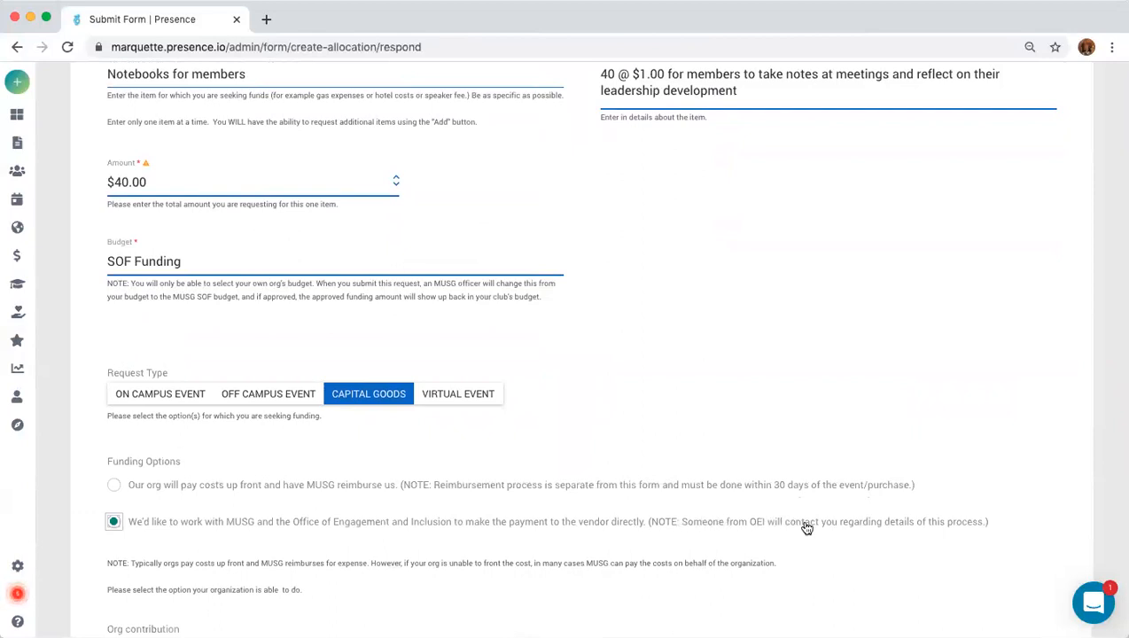
{"action": "scroll", "coordinate": [734, 503], "scroll_direction": "down", "scroll_amount": 3}
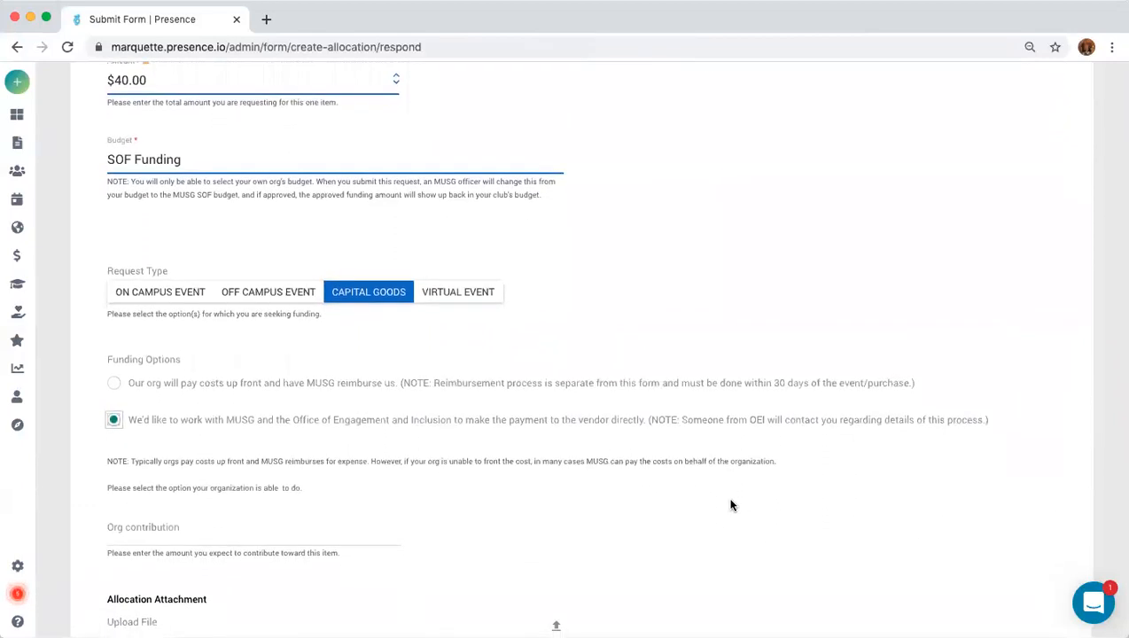
{"action": "scroll", "coordinate": [731, 505], "scroll_direction": "down", "scroll_amount": 5}
Enter 0 as the org contribution and upload Presence-check-point-app.pdf as the cost attachment.
{"action": "left_click", "coordinate": [191, 367]}
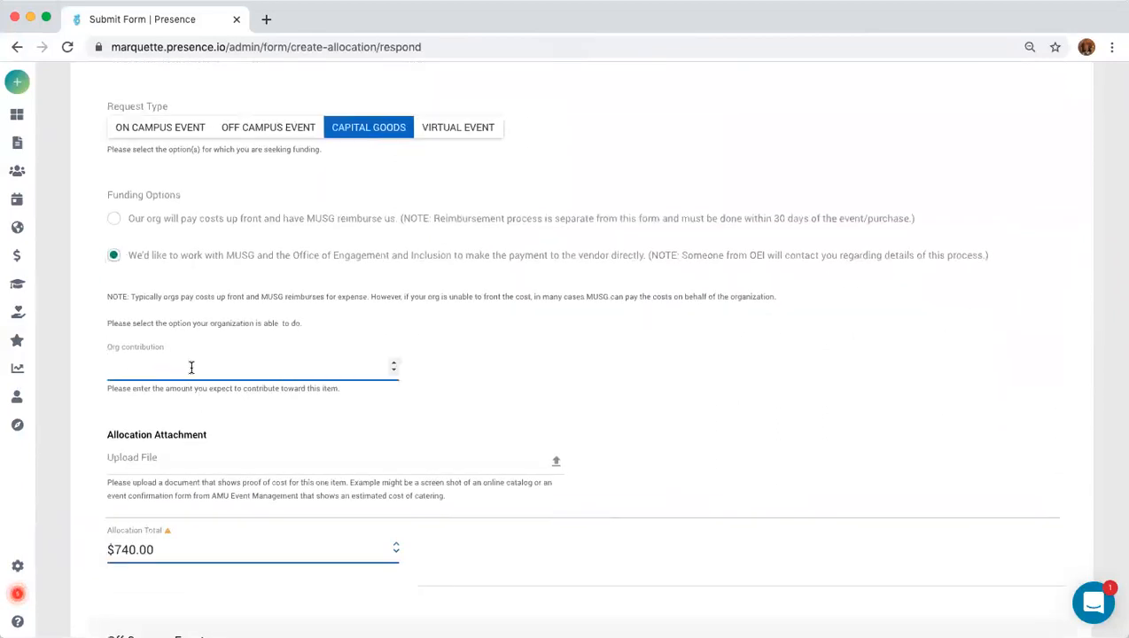
{"action": "type", "text": "0"}
{"action": "left_click", "coordinate": [557, 465]}
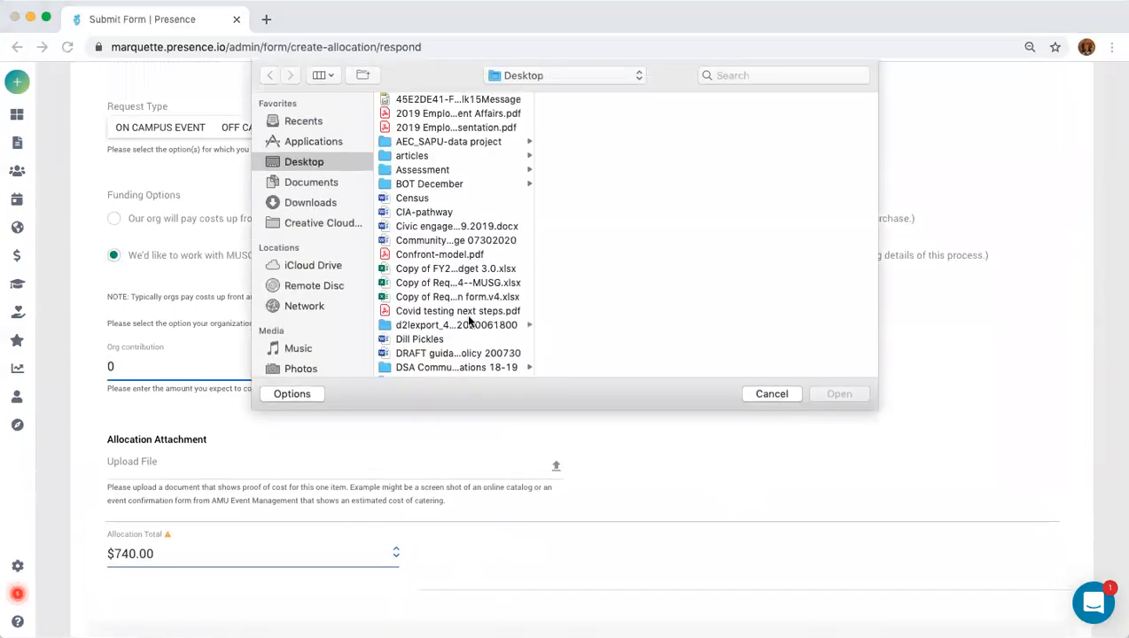
{"action": "scroll", "coordinate": [470, 322], "scroll_direction": "down", "scroll_amount": 5}
{"action": "scroll", "coordinate": [469, 319], "scroll_direction": "down", "scroll_amount": 3}
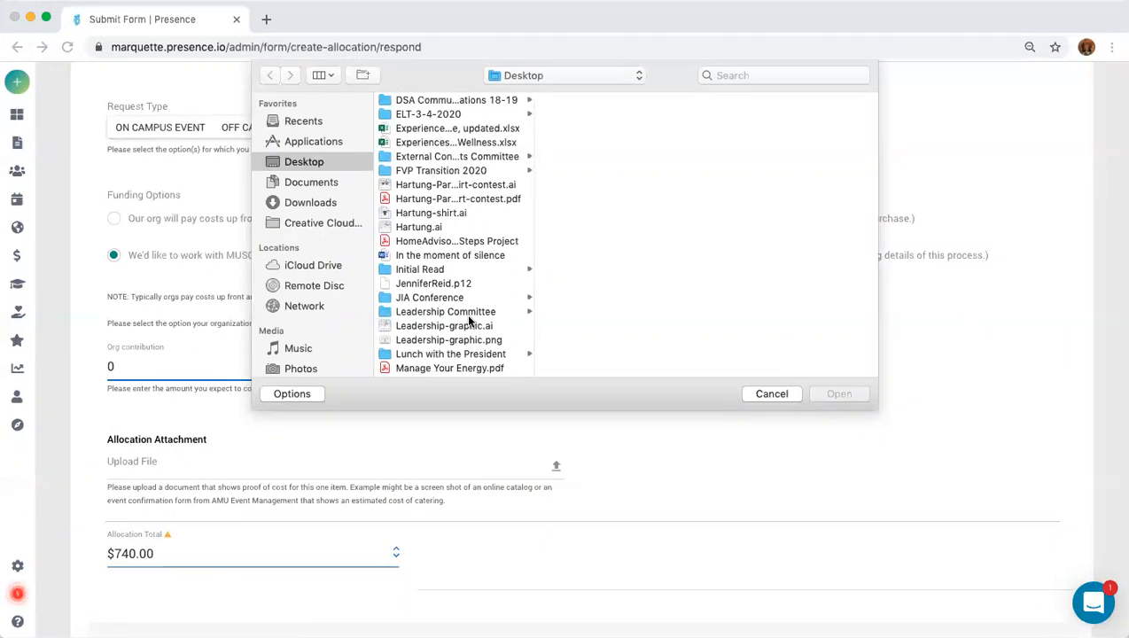
{"action": "scroll", "coordinate": [469, 322], "scroll_direction": "down", "scroll_amount": 2}
{"action": "scroll", "coordinate": [469, 293], "scroll_direction": "down", "scroll_amount": 2}
{"action": "scroll", "coordinate": [469, 293], "scroll_direction": "down", "scroll_amount": 5}
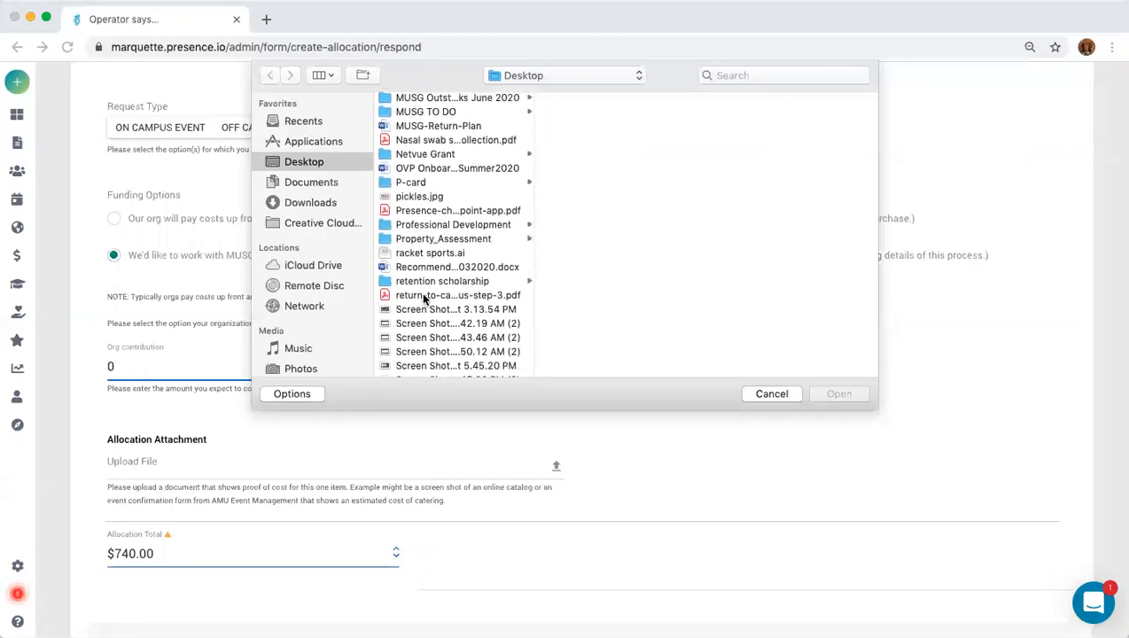
{"action": "left_click", "coordinate": [445, 211]}
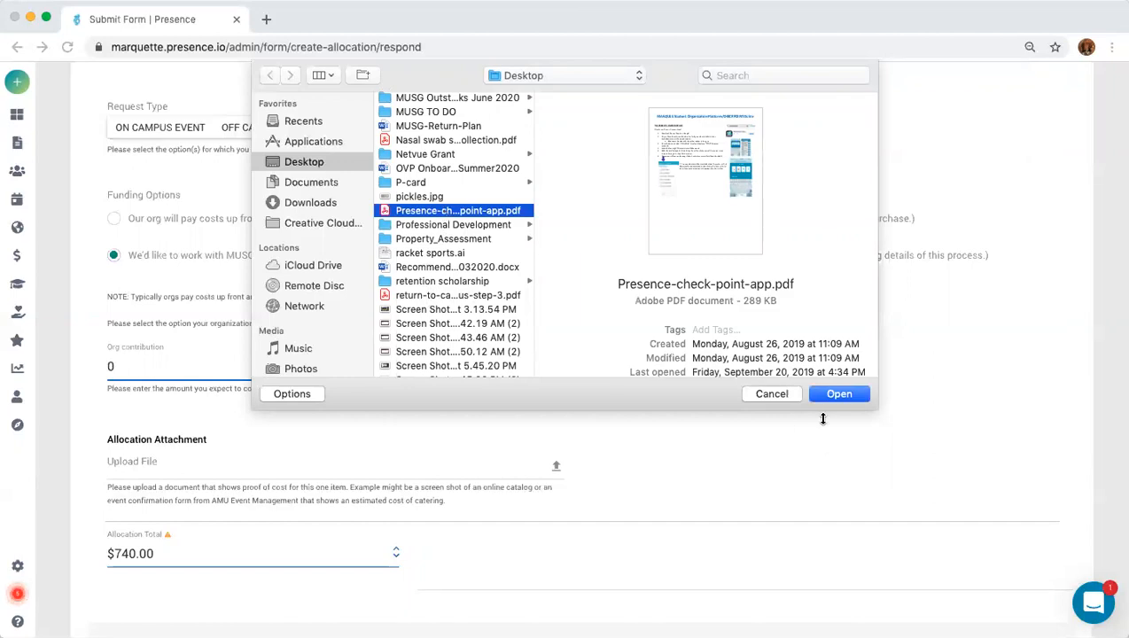
{"action": "left_click", "coordinate": [828, 393]}
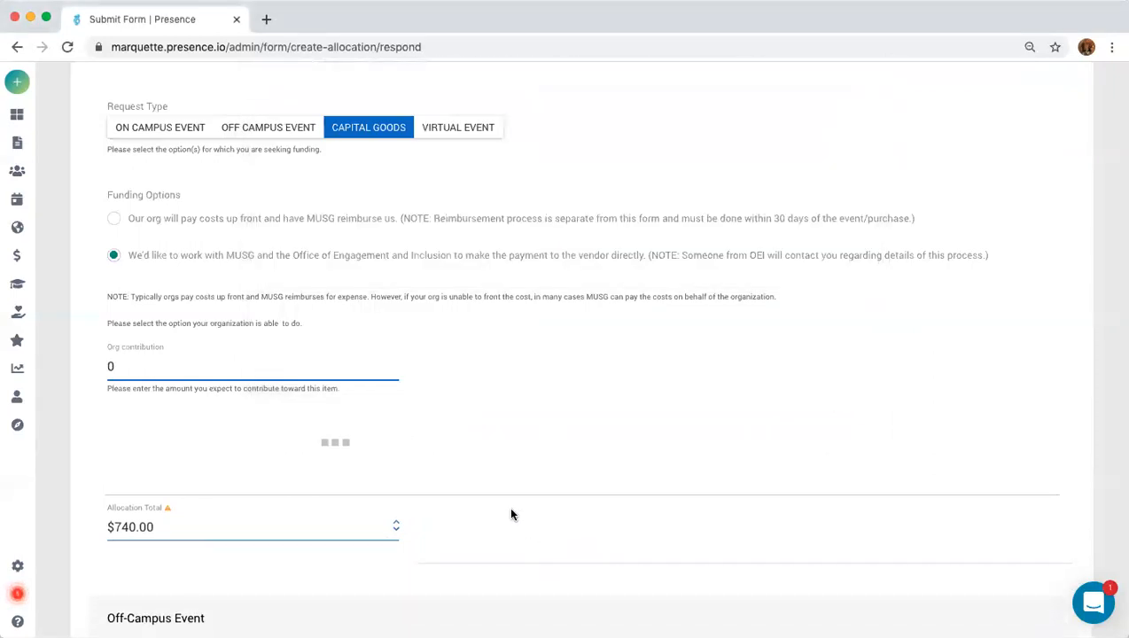
Scroll past the event and gas sections to Organization Info and select the Email field.
{"action": "scroll", "coordinate": [590, 440], "scroll_direction": "down", "scroll_amount": 3}
{"action": "scroll", "coordinate": [590, 440], "scroll_direction": "down", "scroll_amount": 5}
{"action": "scroll", "coordinate": [590, 440], "scroll_direction": "down", "scroll_amount": 3}
{"action": "scroll", "coordinate": [590, 441], "scroll_direction": "down", "scroll_amount": 3}
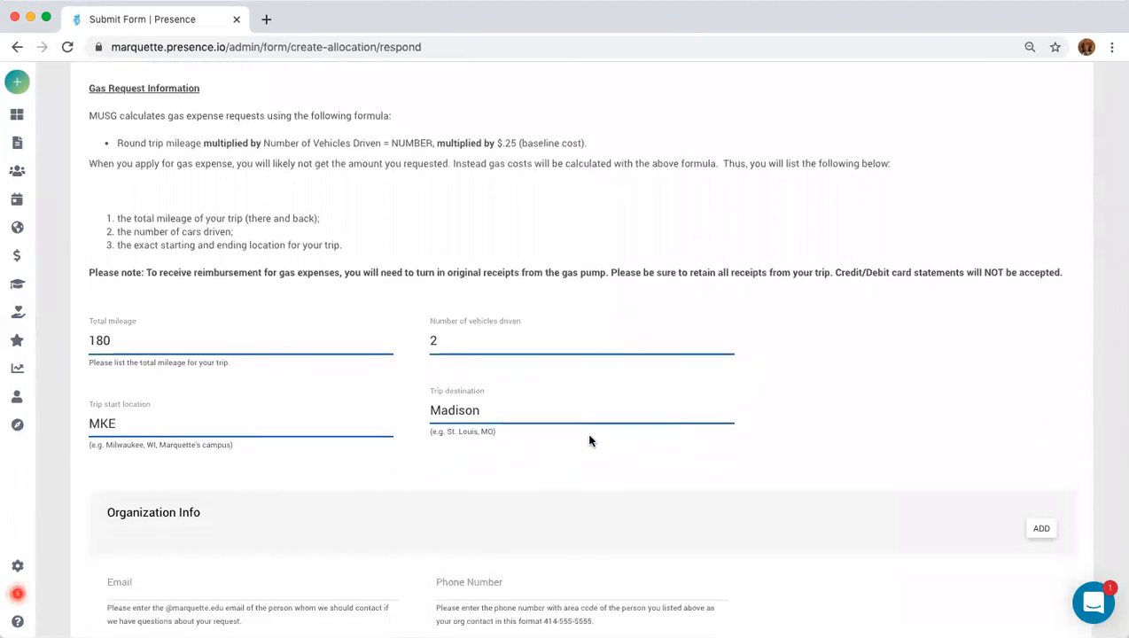
{"action": "scroll", "coordinate": [591, 440], "scroll_direction": "down", "scroll_amount": 4}
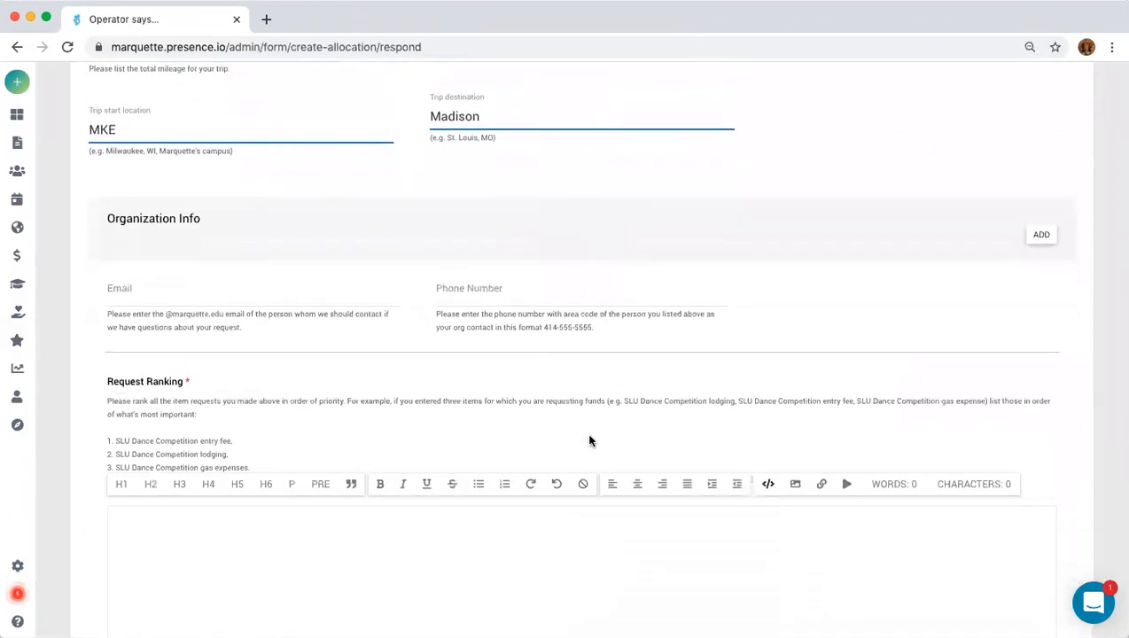
{"action": "left_click", "coordinate": [187, 255]}
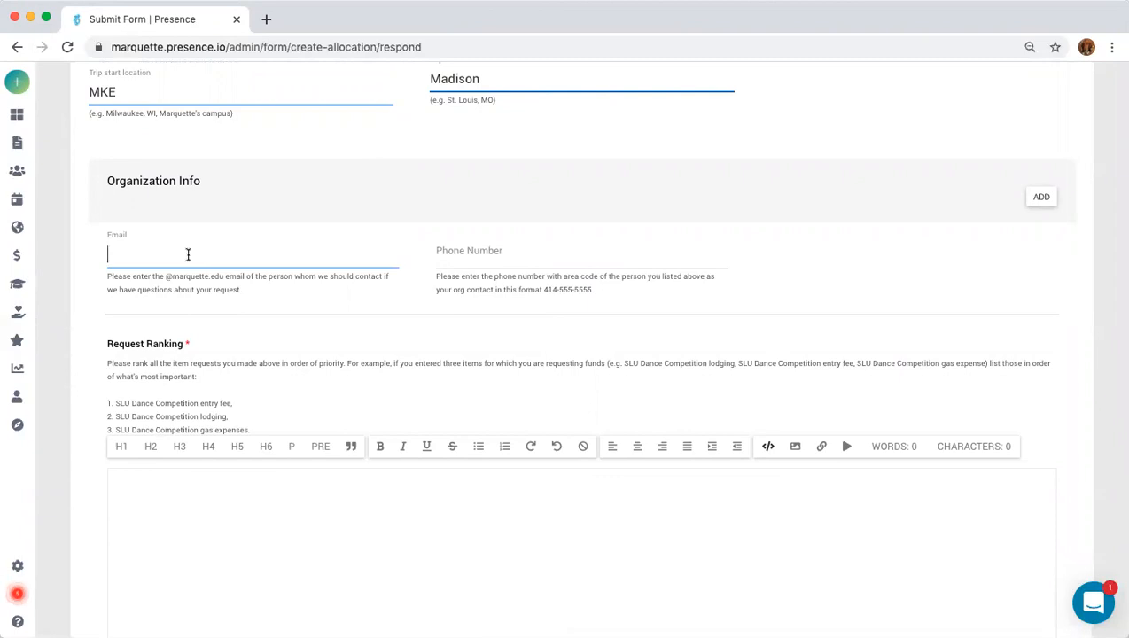
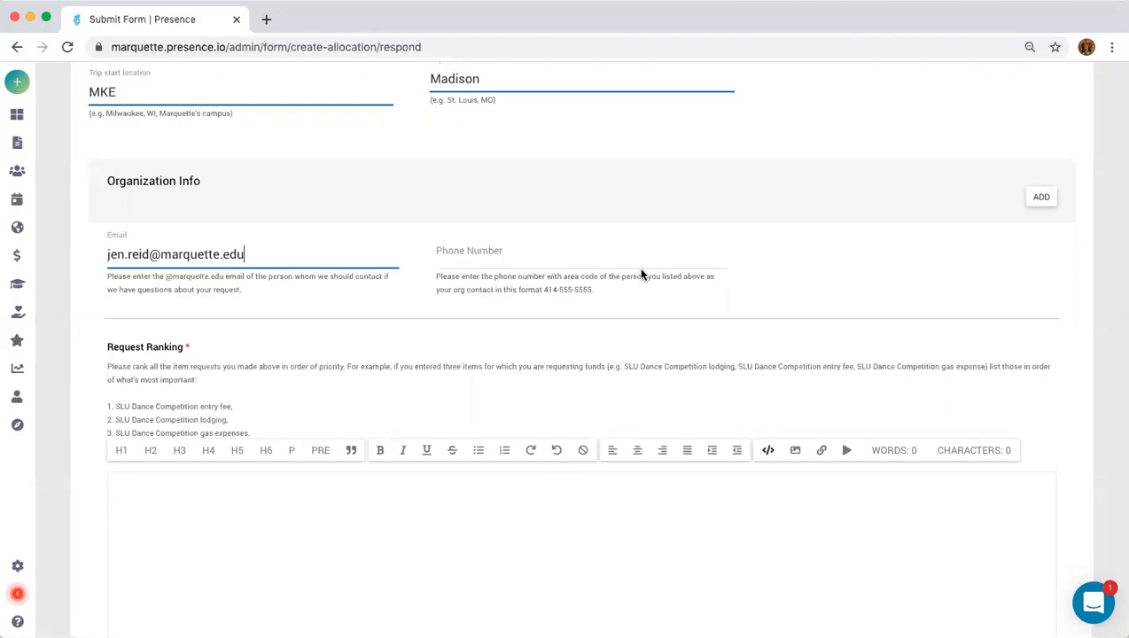
Enter the contact's marquette.edu e-mail address and phone number.
{"action": "left_click", "coordinate": [477, 260]}
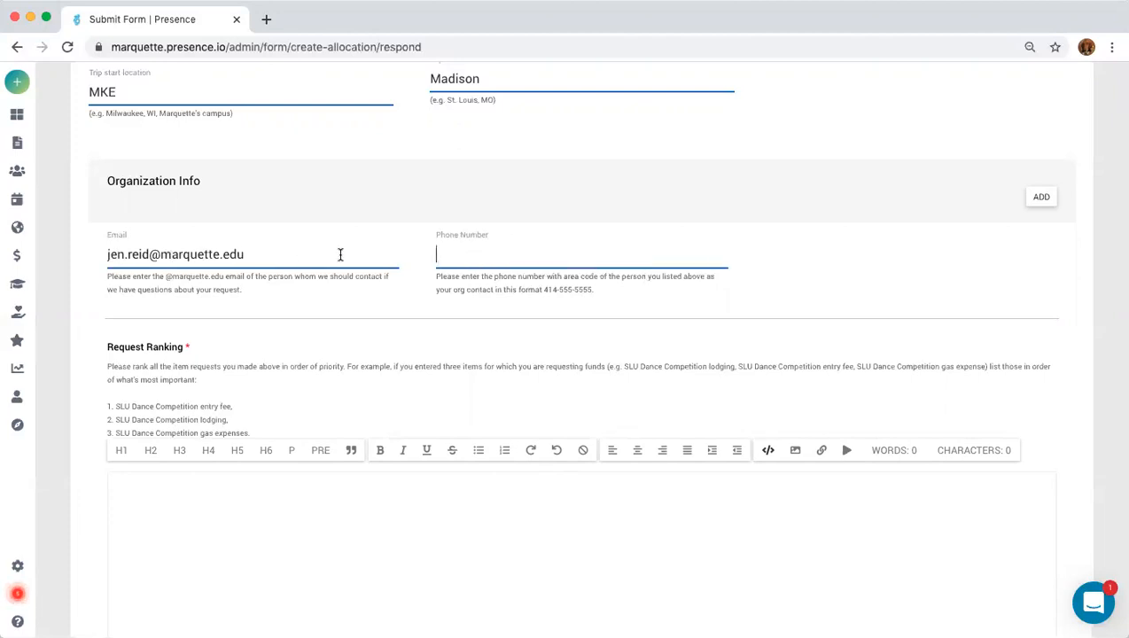
{"action": "type", "text": "414-555"}
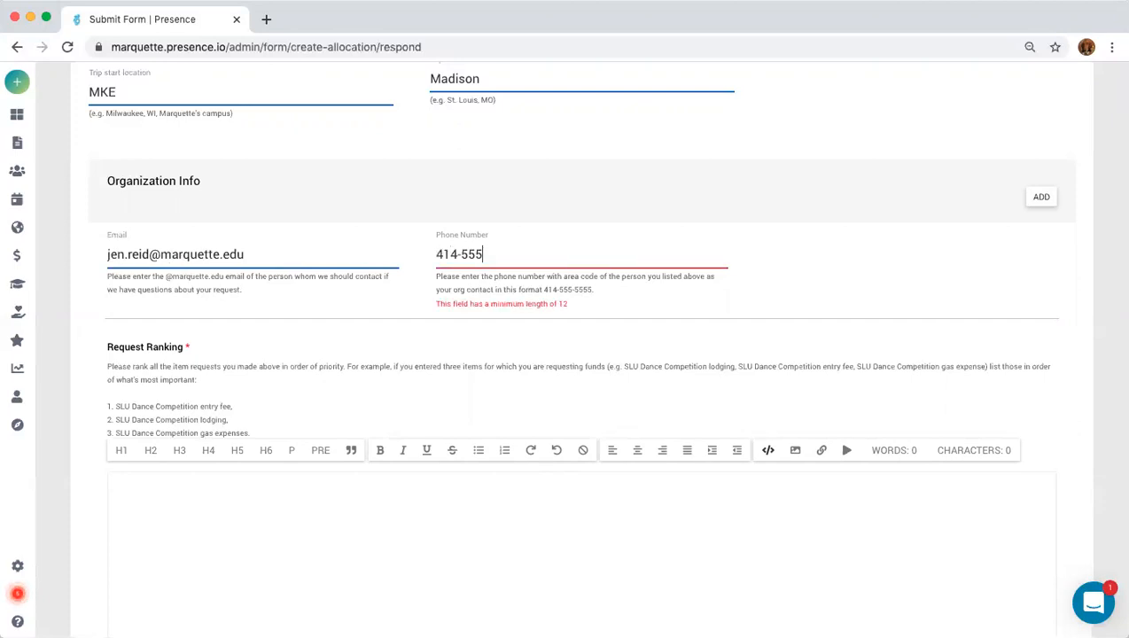
{"action": "type", "text": "7741"}
{"action": "left_click", "coordinate": [176, 501]}
Select the Description's numbered item list, then return down to the empty Request Ranking editor.
{"action": "scroll", "coordinate": [175, 501], "scroll_direction": "down", "scroll_amount": 1}
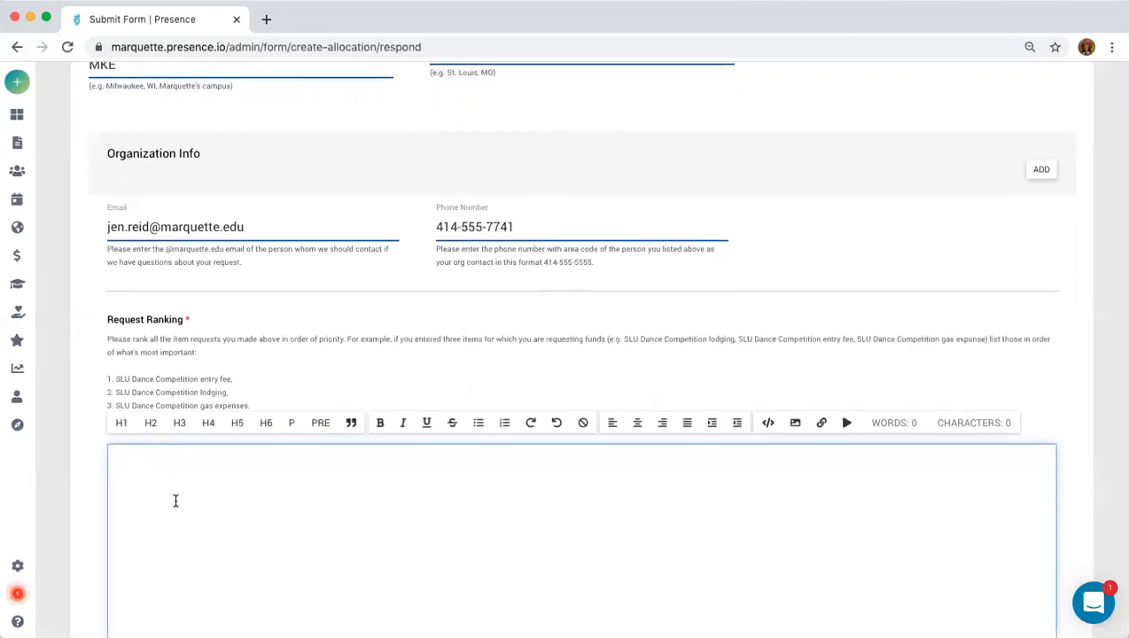
{"action": "scroll", "coordinate": [175, 501], "scroll_direction": "up", "scroll_amount": 10}
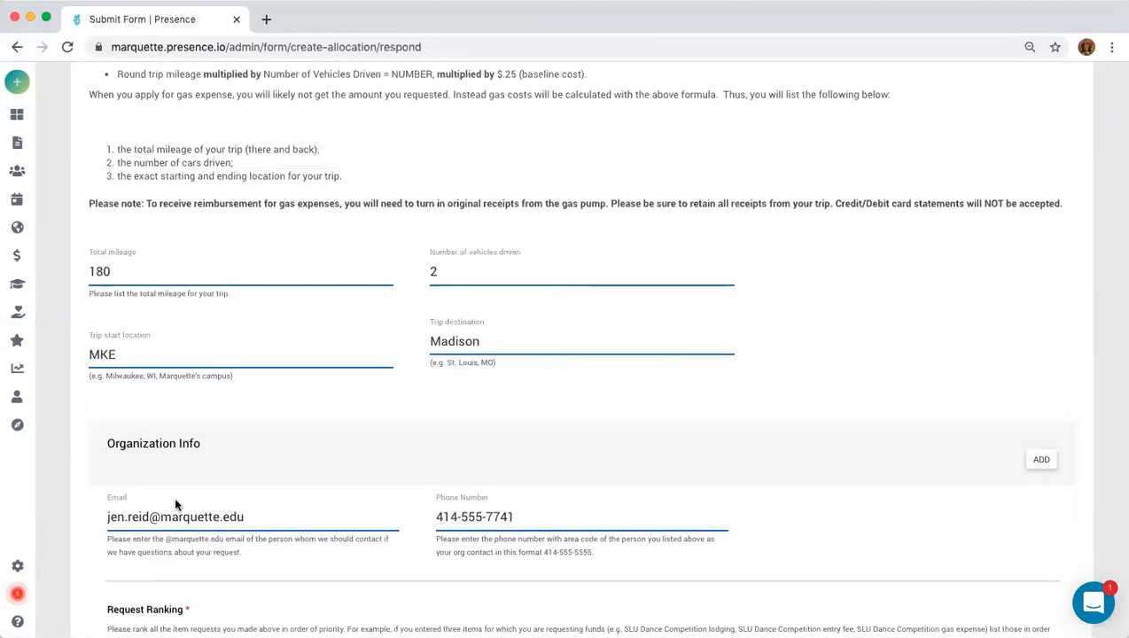
{"action": "scroll", "coordinate": [175, 501], "scroll_direction": "up", "scroll_amount": 15}
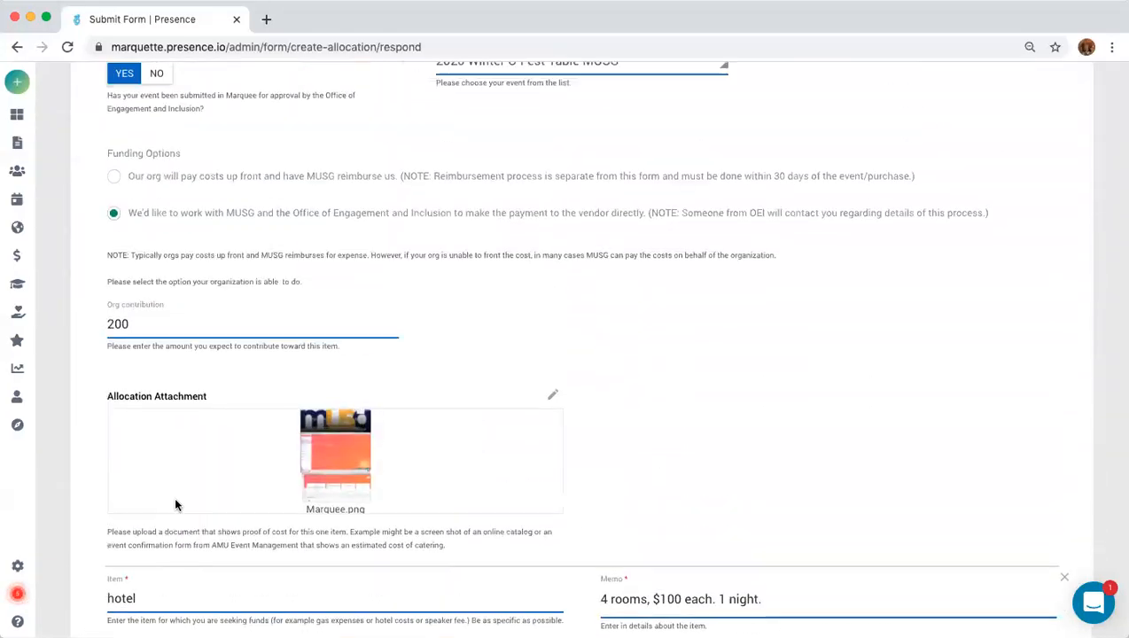
{"action": "scroll", "coordinate": [175, 504], "scroll_direction": "up", "scroll_amount": 15}
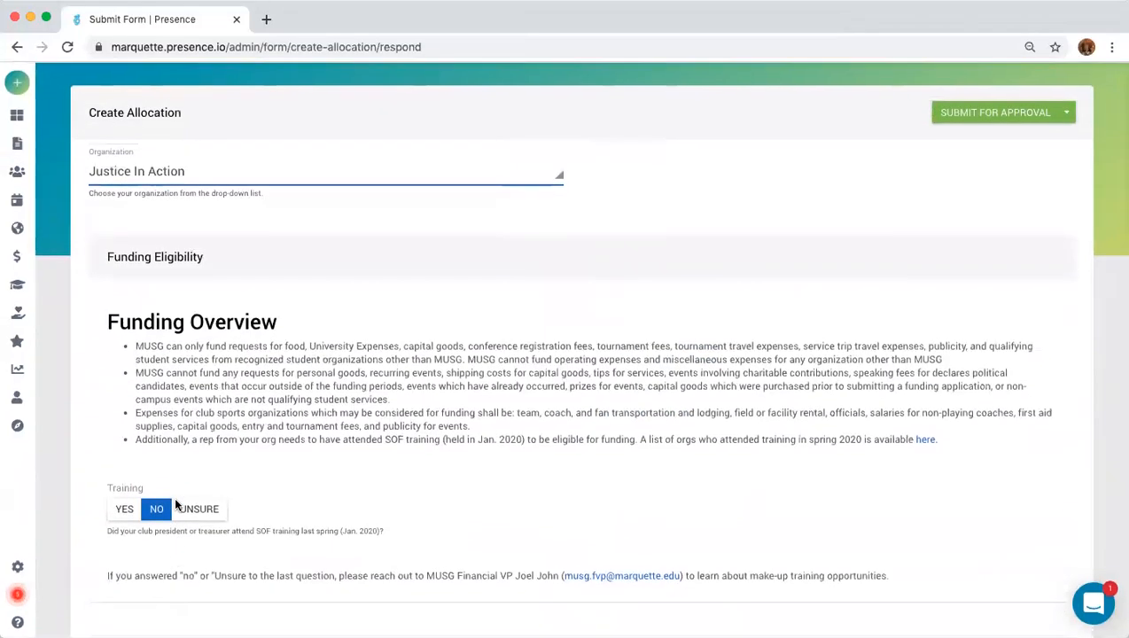
{"action": "scroll", "coordinate": [174, 505], "scroll_direction": "down", "scroll_amount": 6}
{"action": "scroll", "coordinate": [175, 504], "scroll_direction": "down", "scroll_amount": 5}
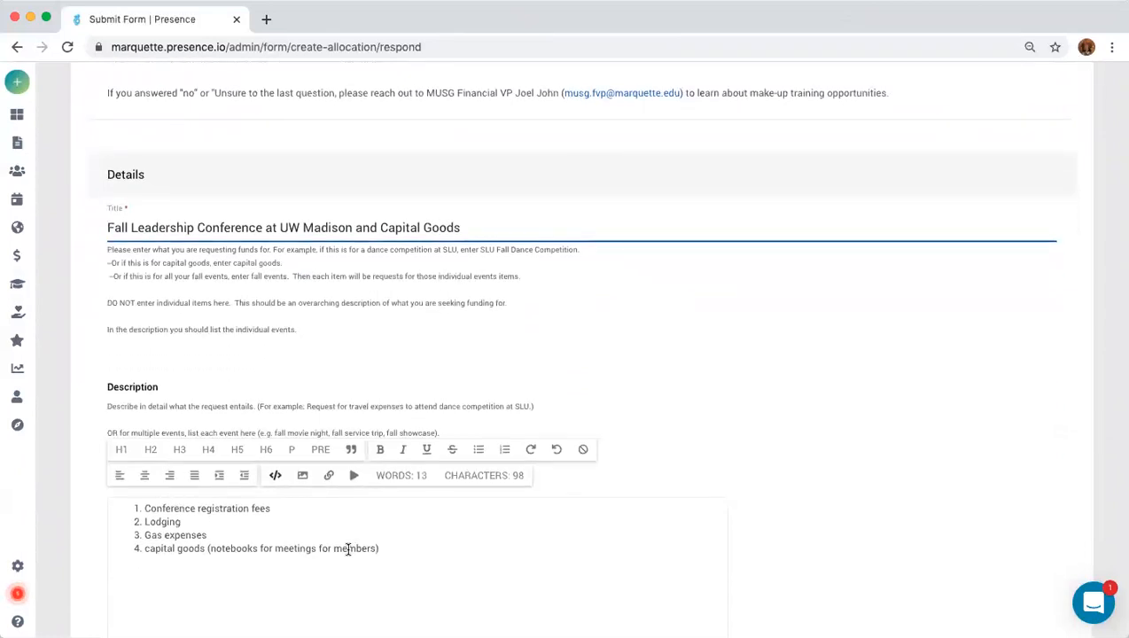
{"action": "left_click_drag", "start_coordinate": [381, 549], "coordinate": [114, 502]}
{"action": "key", "text": "super+c"}
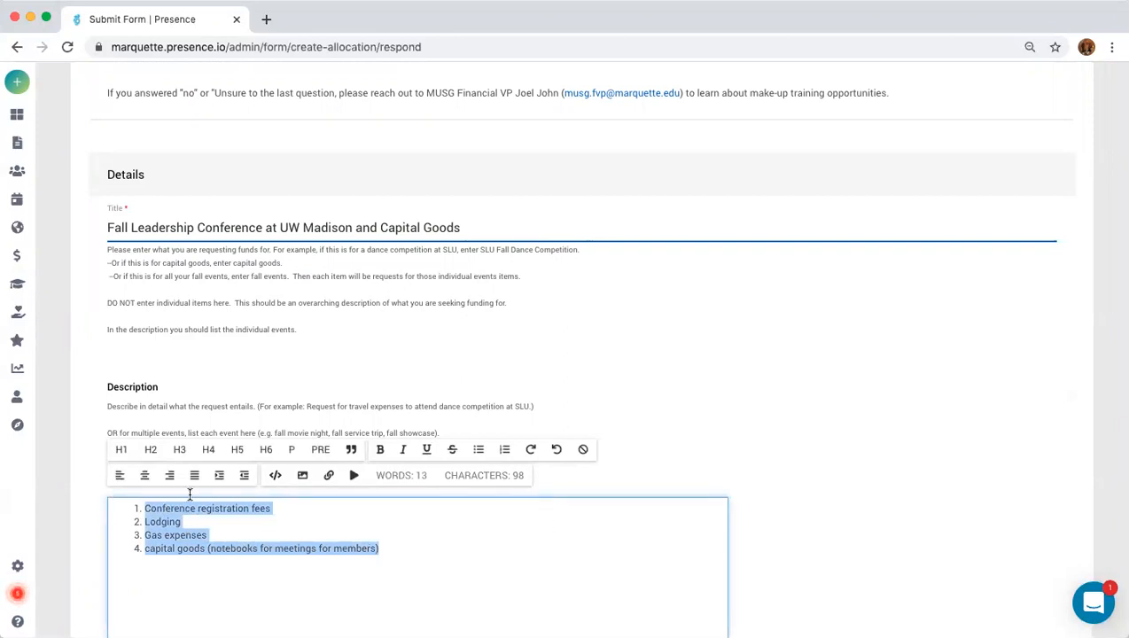
{"action": "scroll", "coordinate": [406, 565], "scroll_direction": "down", "scroll_amount": 5}
{"action": "scroll", "coordinate": [404, 565], "scroll_direction": "down", "scroll_amount": 20}
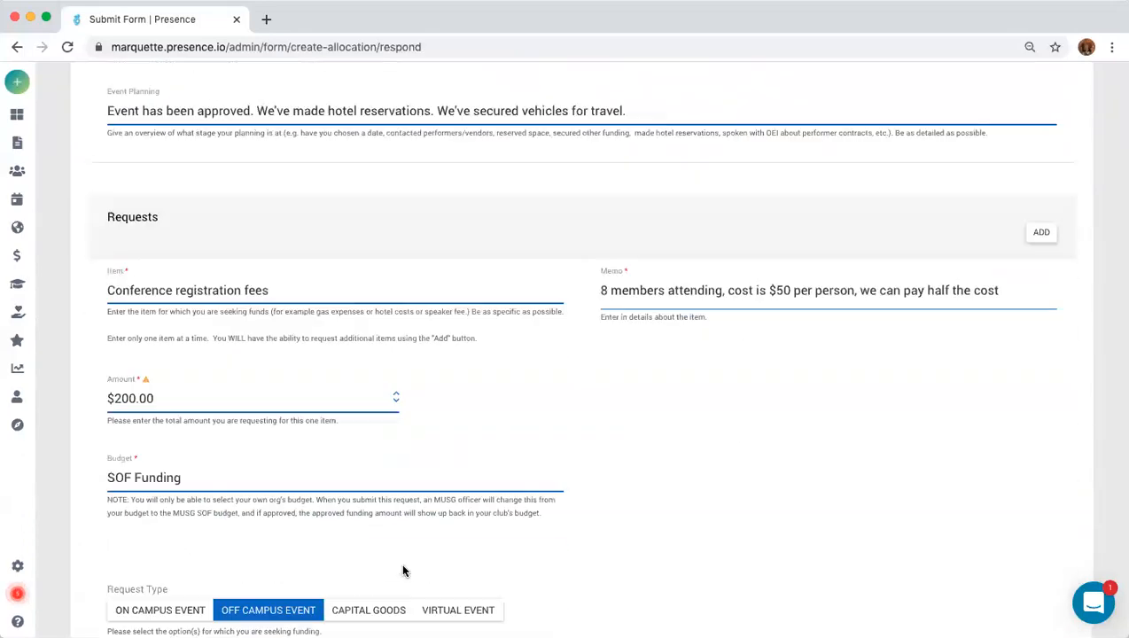
{"action": "scroll", "coordinate": [399, 563], "scroll_direction": "down", "scroll_amount": 15}
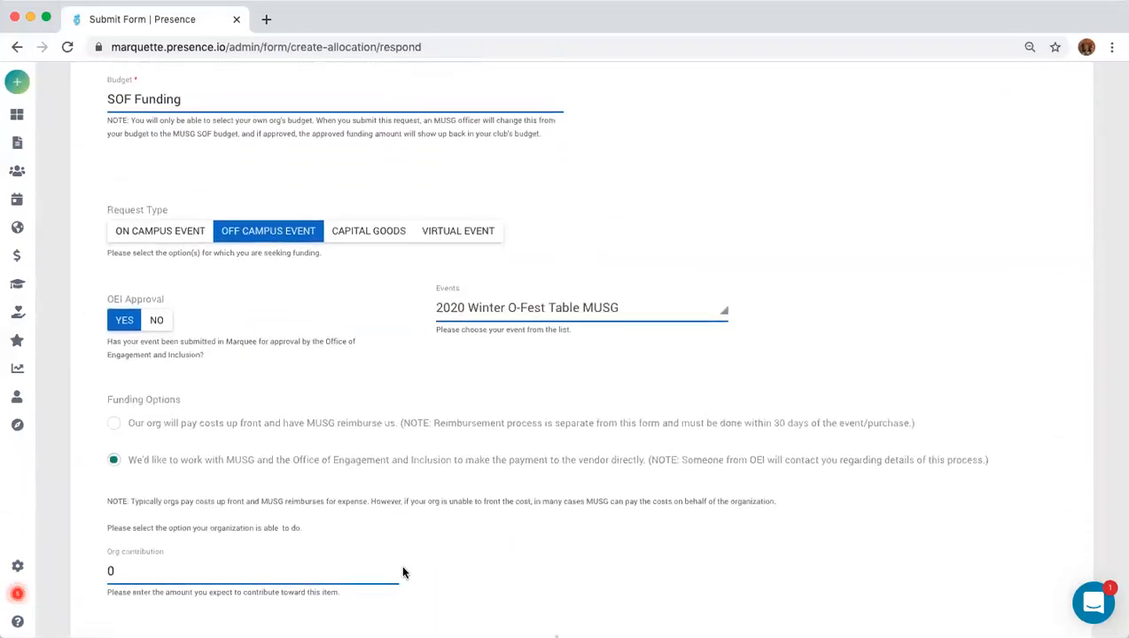
{"action": "scroll", "coordinate": [401, 572], "scroll_direction": "down", "scroll_amount": 18}
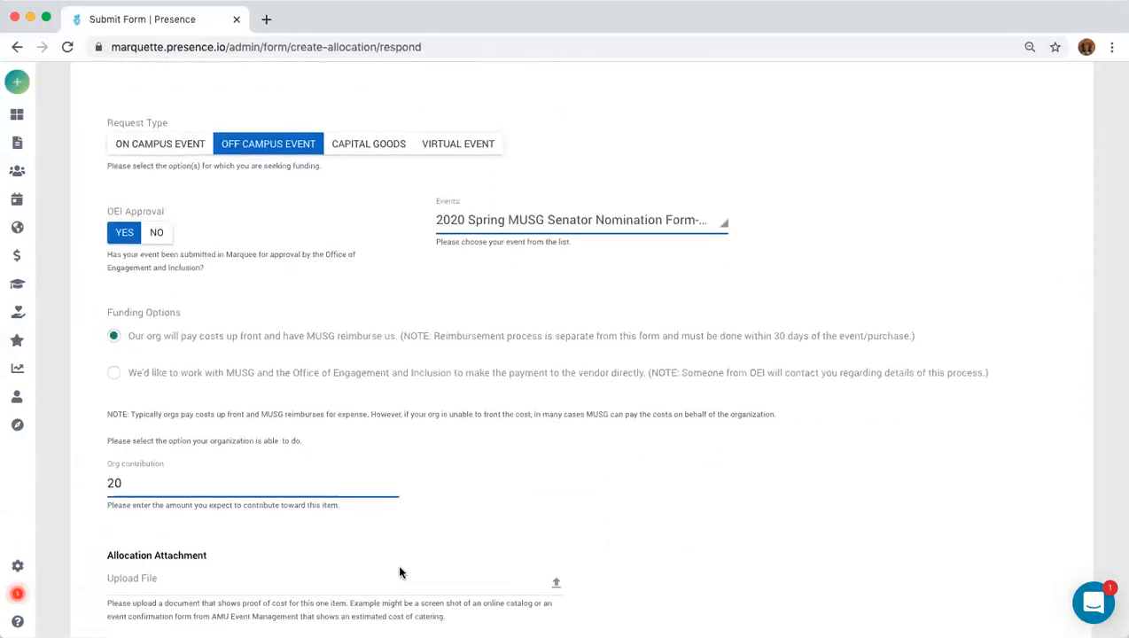
{"action": "scroll", "coordinate": [403, 571], "scroll_direction": "down", "scroll_amount": 18}
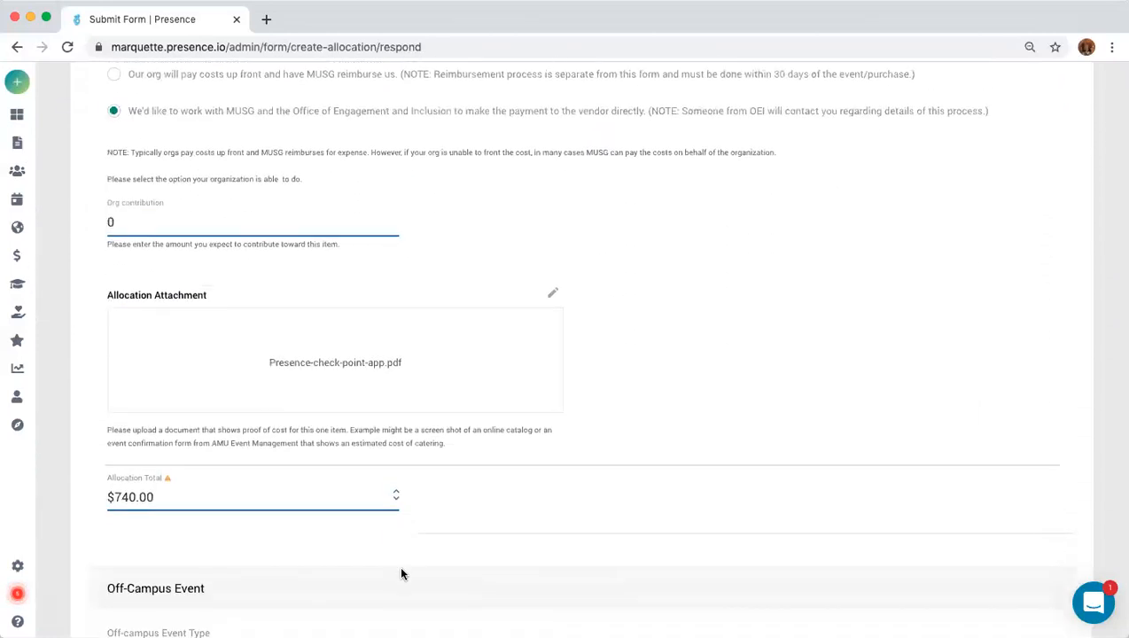
{"action": "scroll", "coordinate": [403, 574], "scroll_direction": "down", "scroll_amount": 8}
{"action": "scroll", "coordinate": [494, 541], "scroll_direction": "down", "scroll_amount": 1}
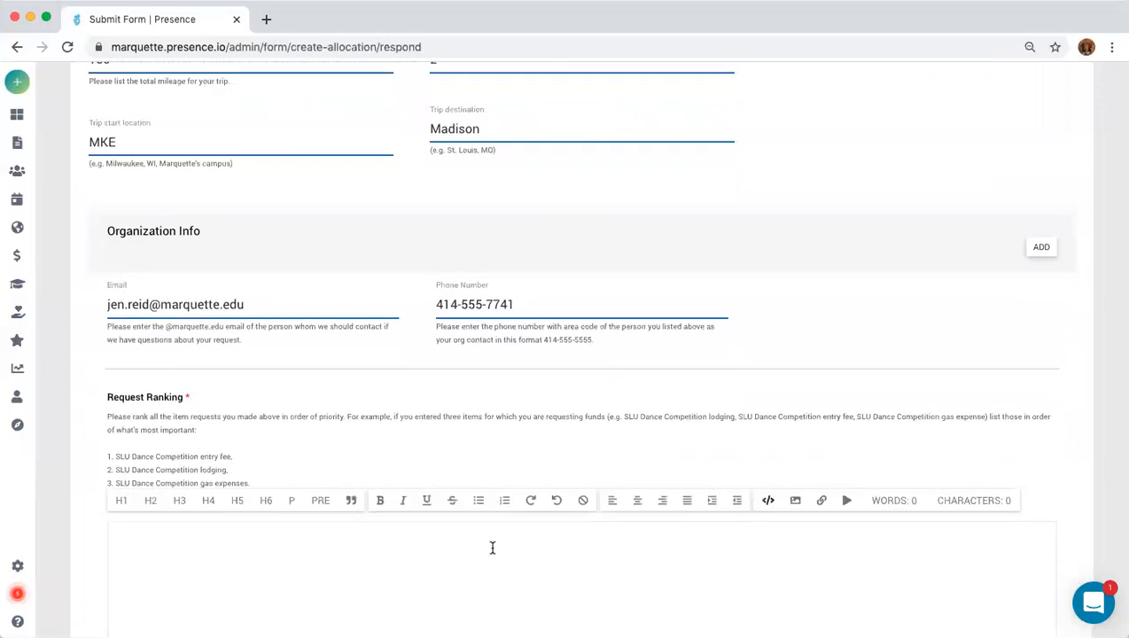
Paste the priority list into Request Ranking and move Conference registration fees below Lodging.
{"action": "left_click", "coordinate": [204, 538]}
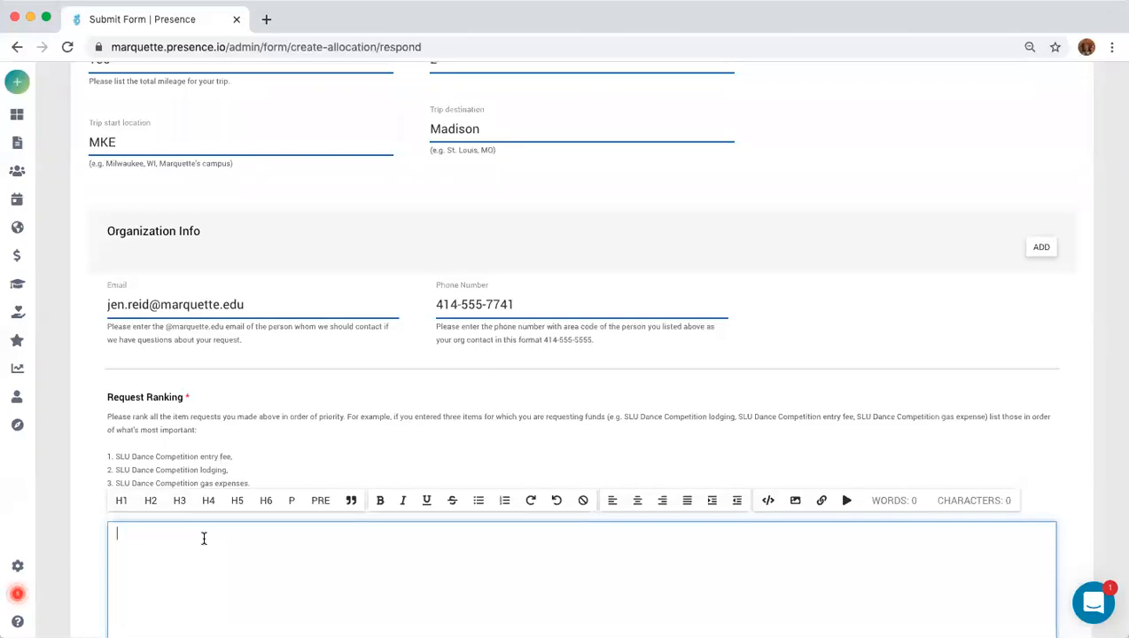
{"action": "key", "text": "super+v"}
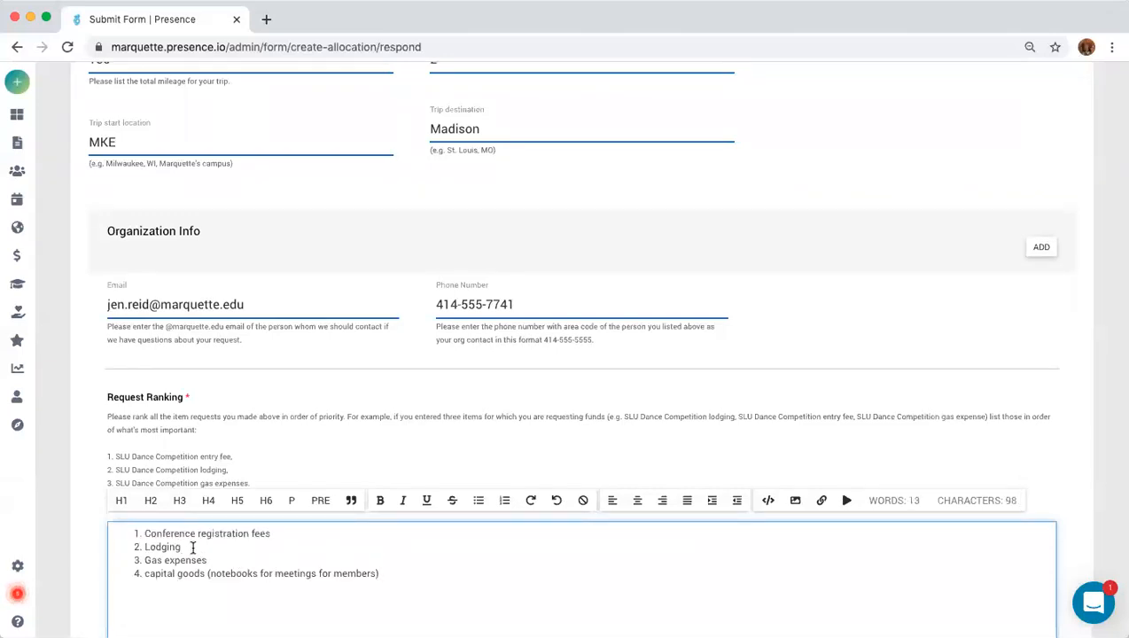
{"action": "left_click_drag", "start_coordinate": [193, 547], "coordinate": [129, 546]}
{"action": "left_click_drag", "start_coordinate": [280, 534], "coordinate": [111, 533]}
{"action": "key", "text": "super+c"}
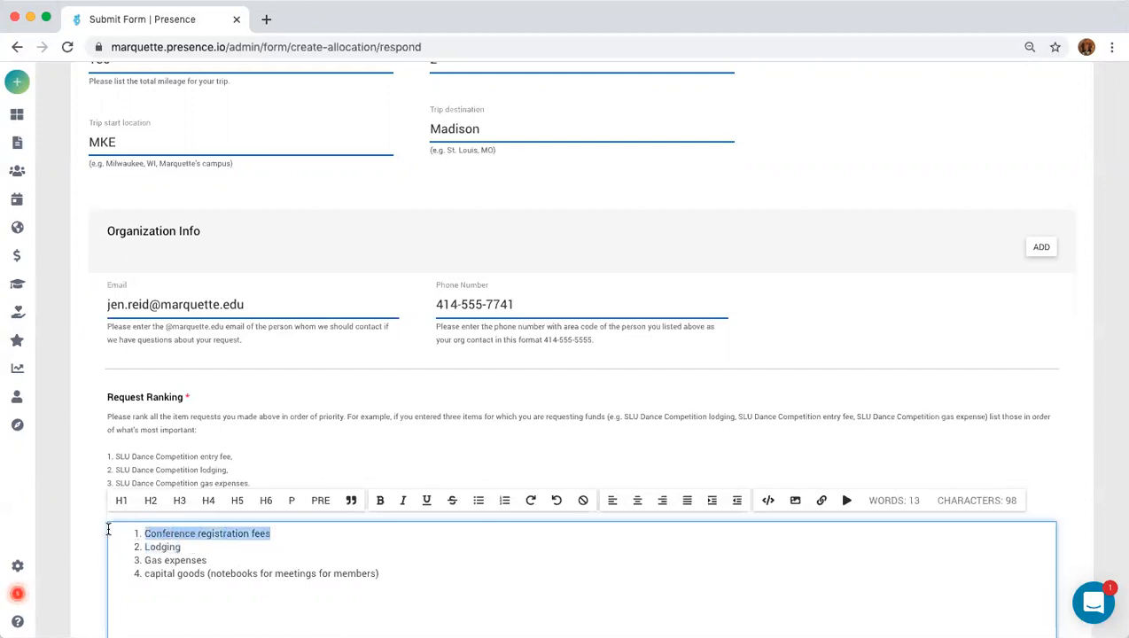
{"action": "key", "text": "BackSpace"}
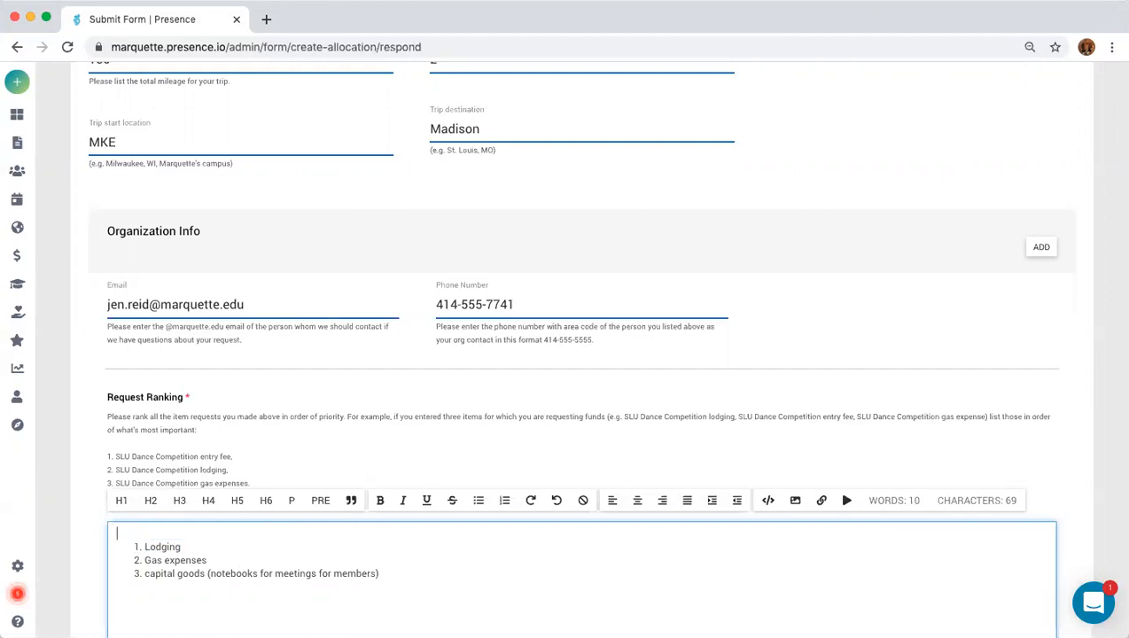
{"action": "left_click", "coordinate": [212, 546]}
{"action": "key", "text": "super+v"}
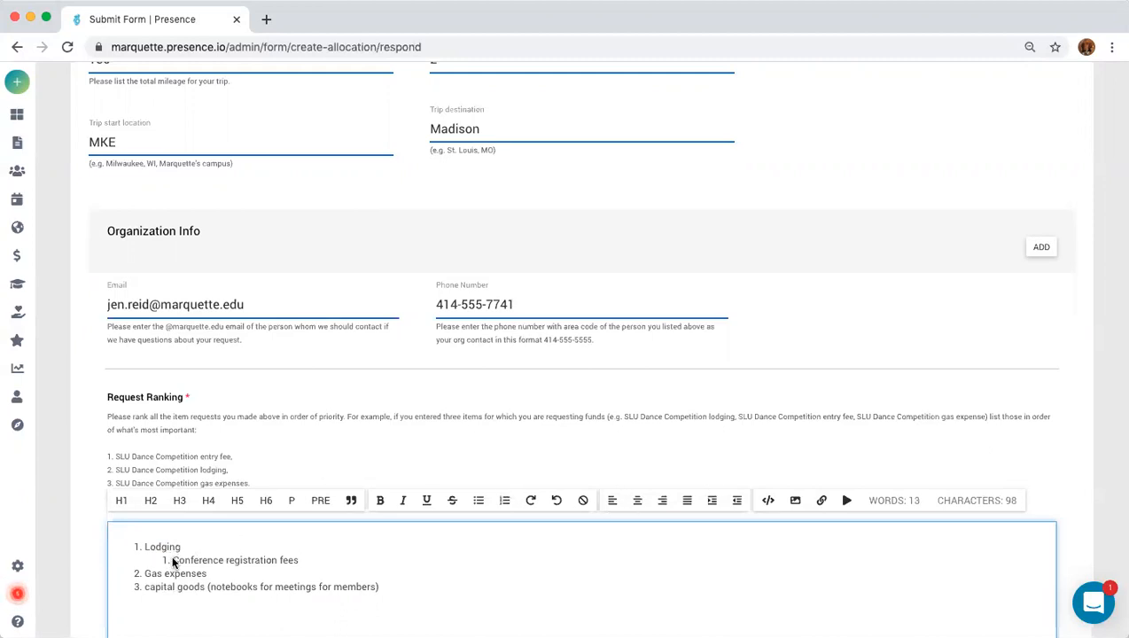
{"action": "key", "text": "BackSpace"}
{"action": "key", "text": "BackSpace"}
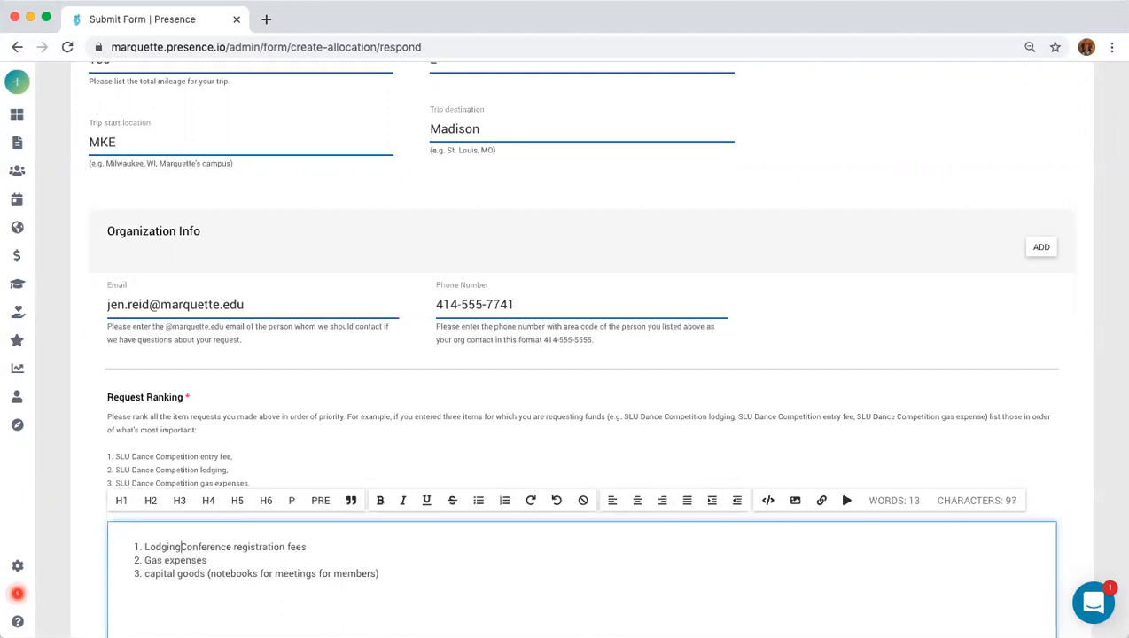
{"action": "key", "text": "Return"}
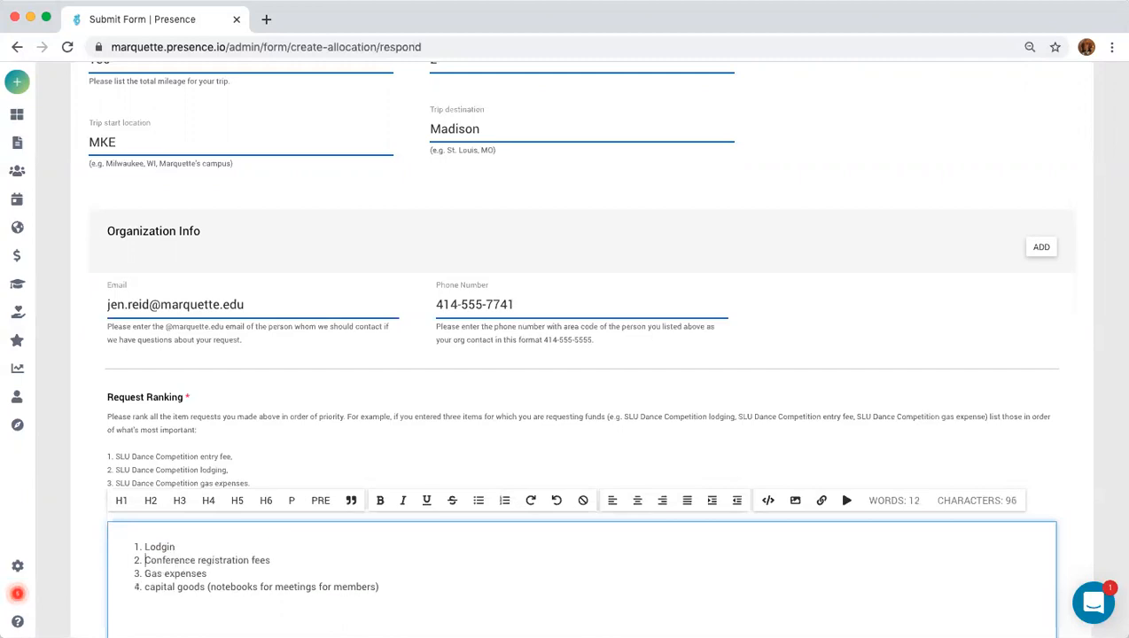
{"action": "left_click", "coordinate": [180, 547]}
Move Gas expenses to fourth place, after the capital goods notebooks item.
{"action": "left_click_drag", "start_coordinate": [218, 574], "coordinate": [84, 574]}
{"action": "left_click_drag", "start_coordinate": [211, 573], "coordinate": [121, 573]}
{"action": "key", "text": "ctrl+c"}
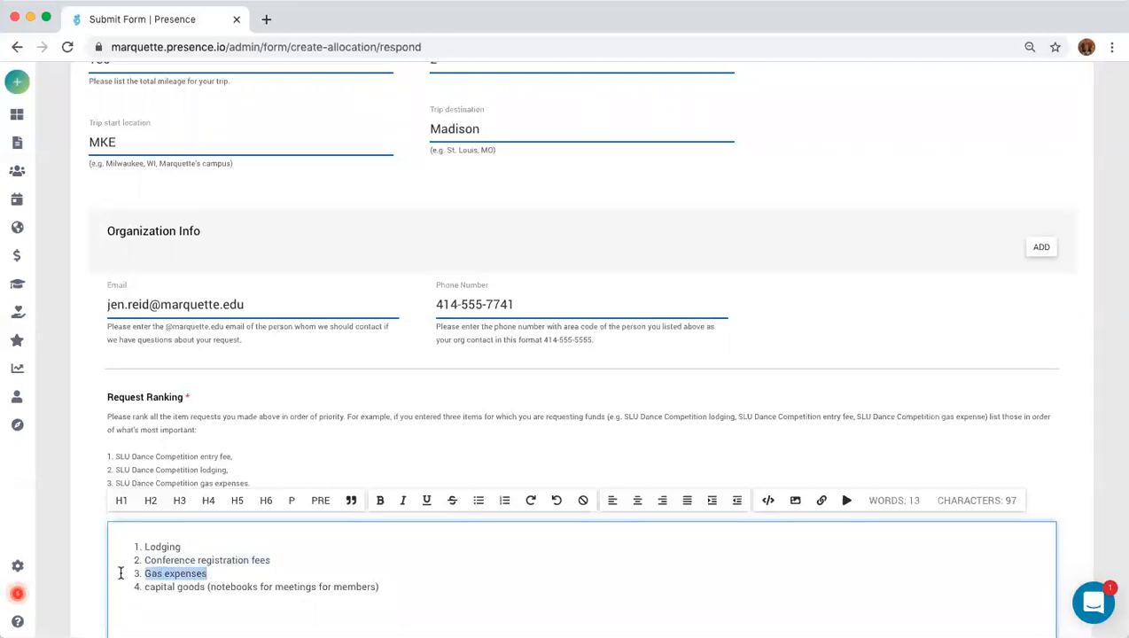
{"action": "key", "text": "BackSpace"}
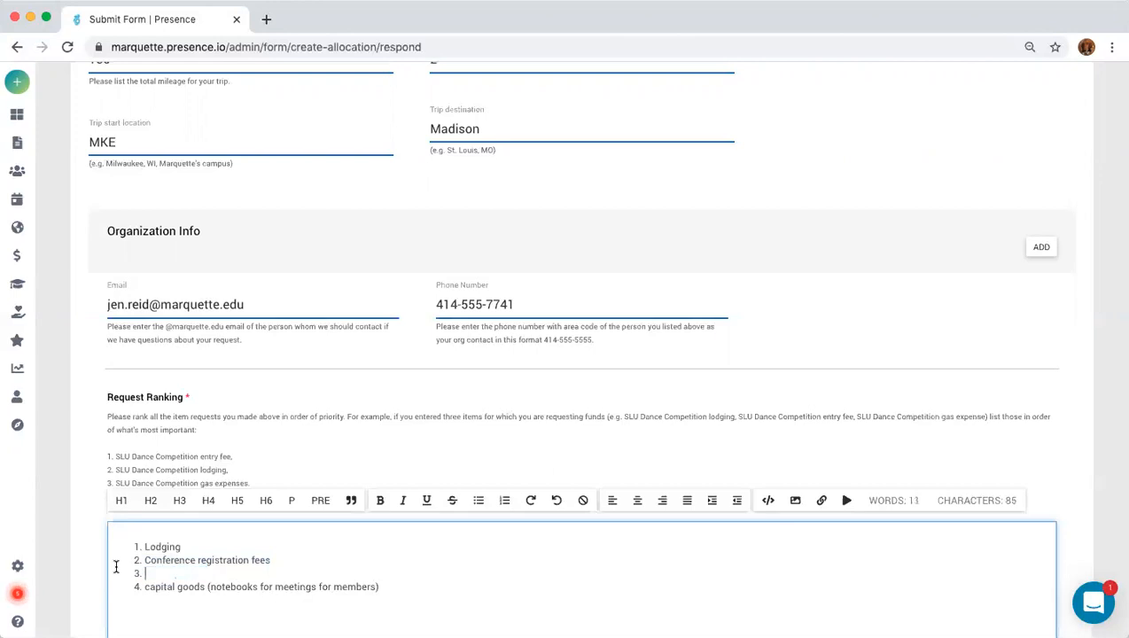
{"action": "key", "text": "BackSpace"}
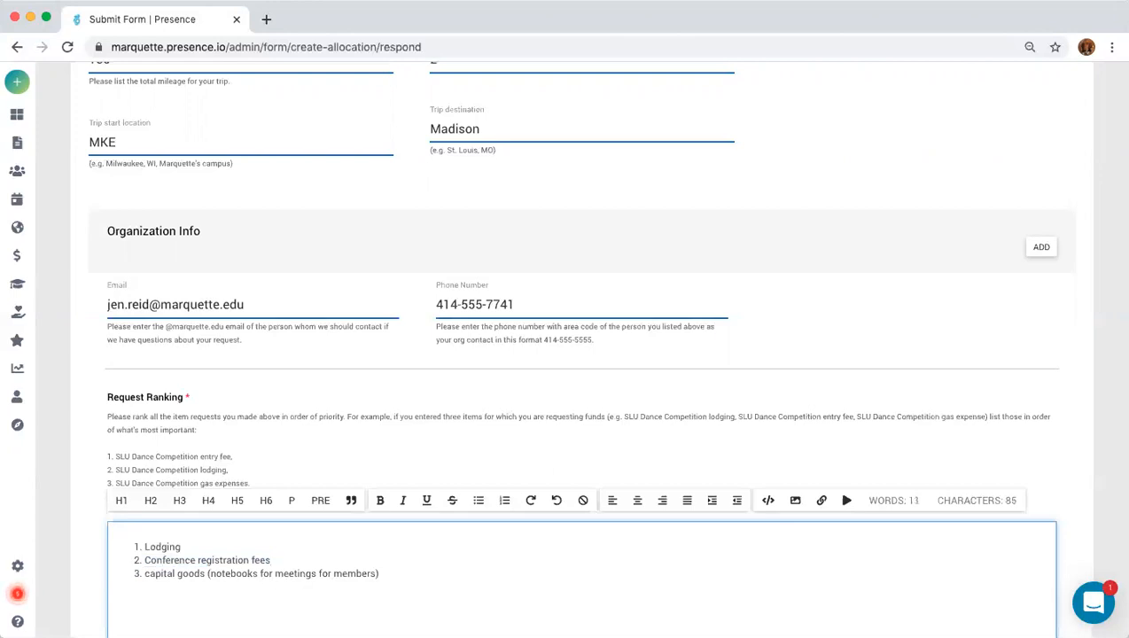
{"action": "left_click", "coordinate": [381, 576]}
{"action": "key", "text": "ctrl+v"}
{"action": "key", "text": "BackSpace"}
{"action": "key", "text": "Return"}
Select YES under 'Would you like MUSG to contact you?'.
{"action": "scroll", "coordinate": [441, 589], "scroll_direction": "down", "scroll_amount": 5}
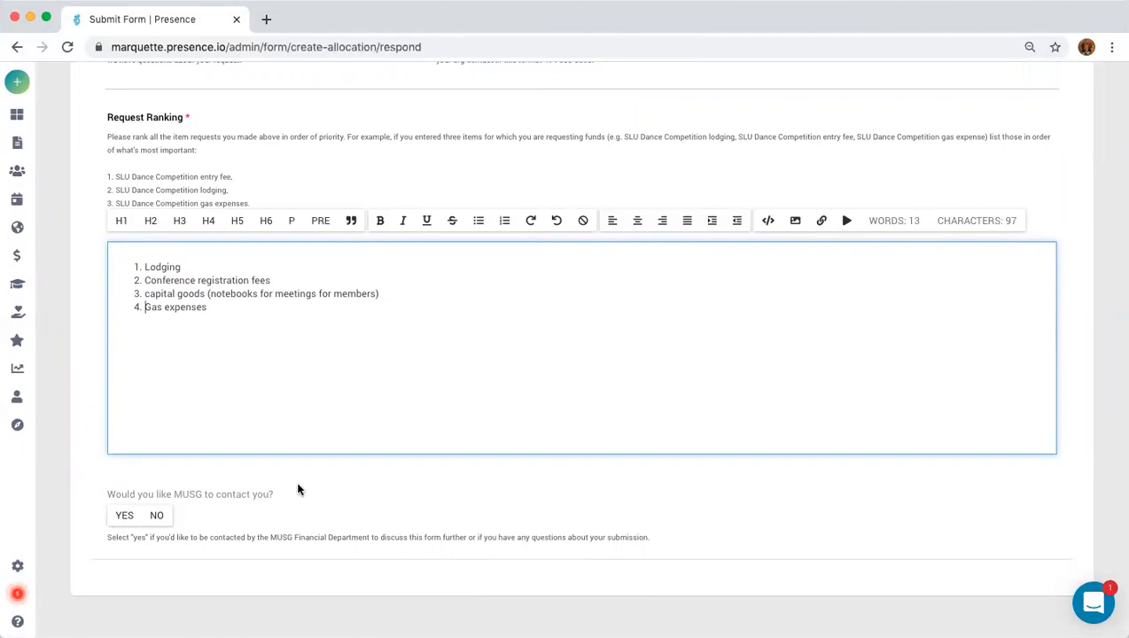
{"action": "scroll", "coordinate": [369, 360], "scroll_direction": "up", "scroll_amount": 3}
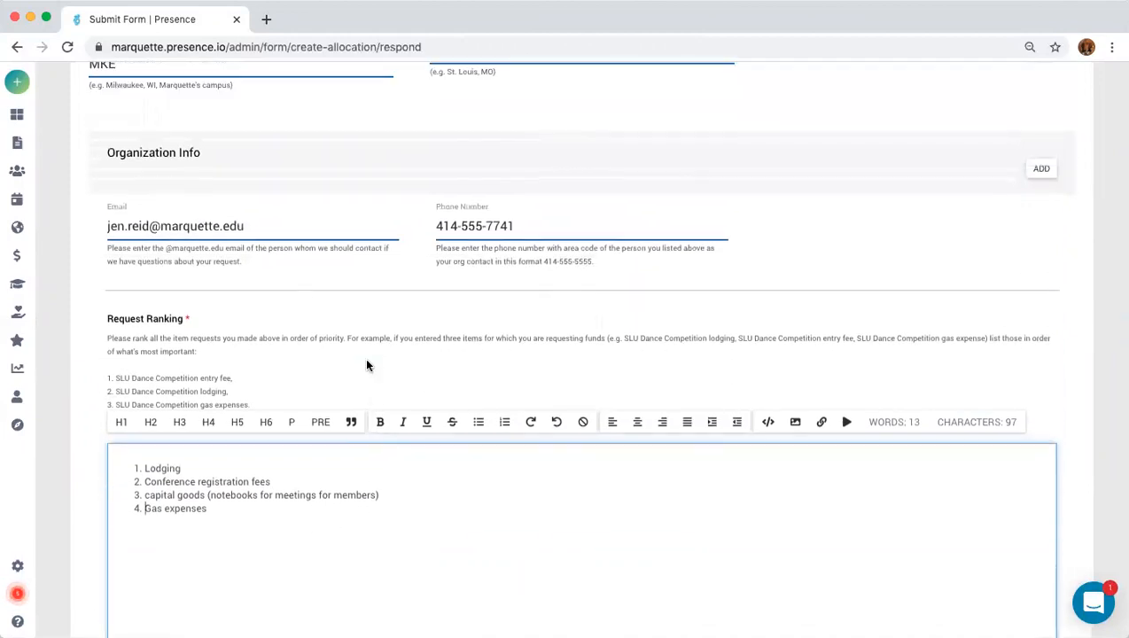
{"action": "scroll", "coordinate": [365, 367], "scroll_direction": "down", "scroll_amount": 3}
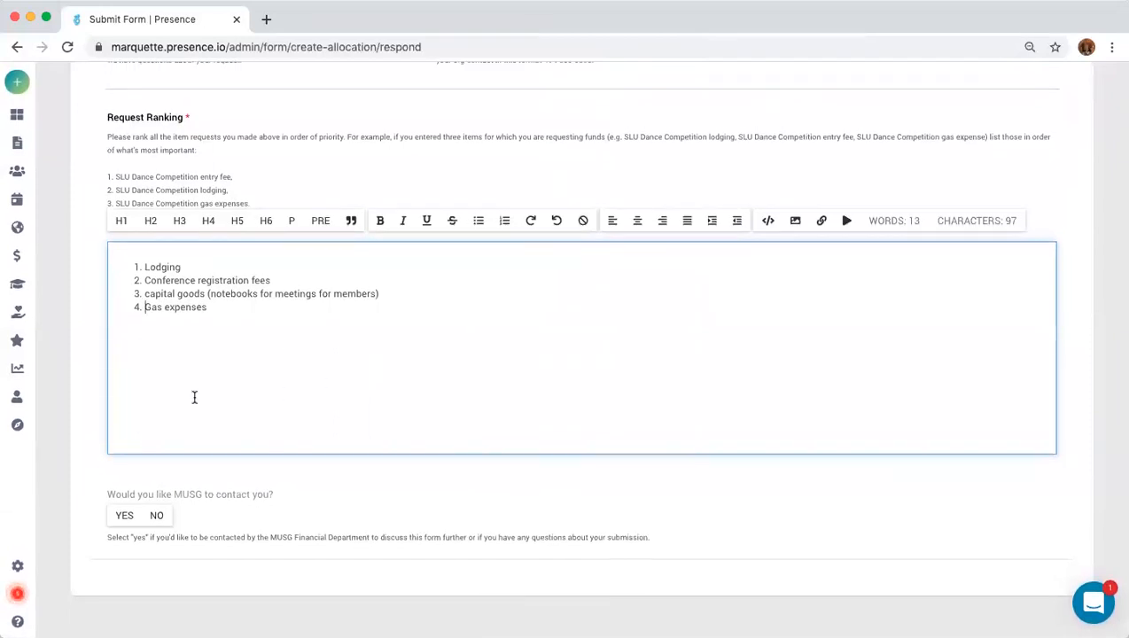
{"action": "left_click", "coordinate": [125, 516]}
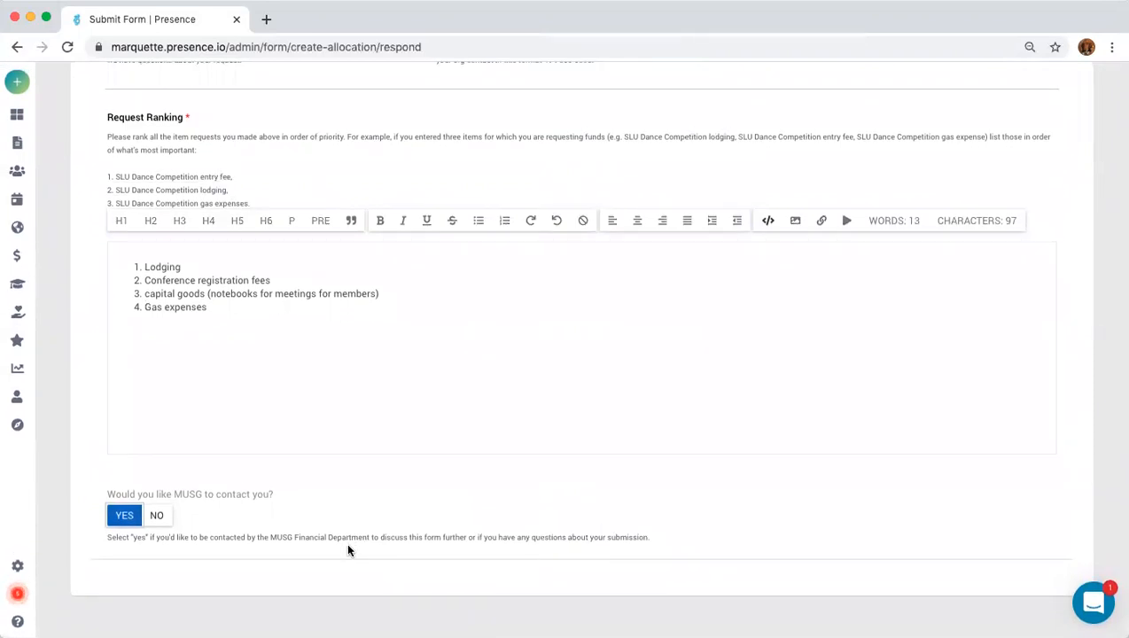
Return to the top of the Justice In Action allocation form and submit it for approval.
{"action": "scroll", "coordinate": [347, 549], "scroll_direction": "up", "scroll_amount": 5}
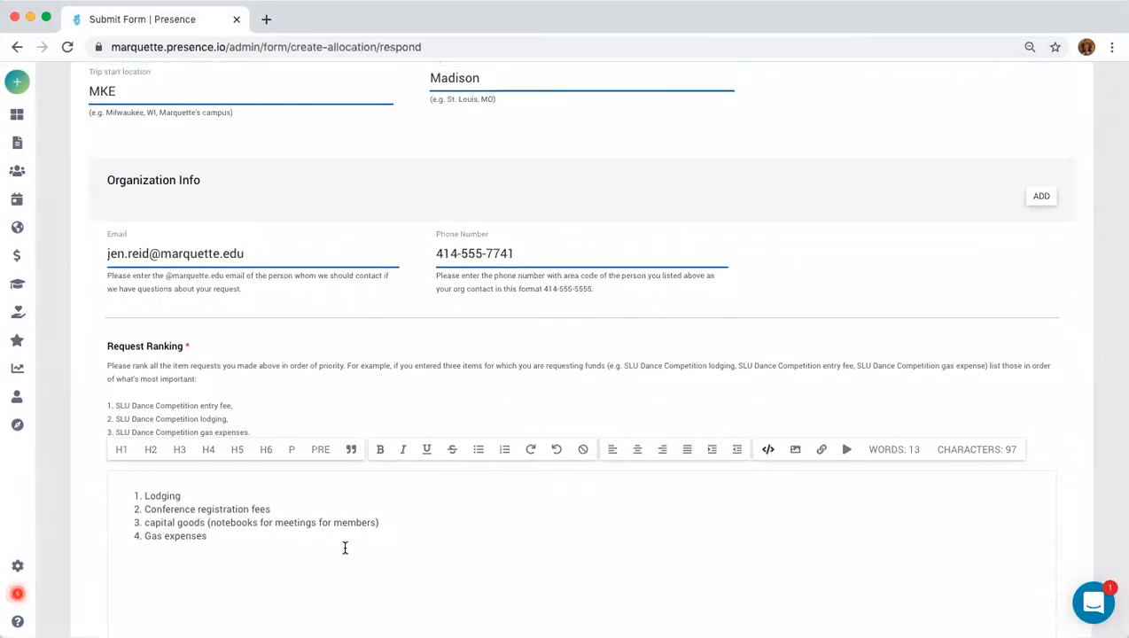
{"action": "scroll", "coordinate": [345, 547], "scroll_direction": "down", "scroll_amount": 5}
{"action": "scroll", "coordinate": [359, 543], "scroll_direction": "up", "scroll_amount": 6}
{"action": "scroll", "coordinate": [363, 532], "scroll_direction": "up", "scroll_amount": 10}
{"action": "scroll", "coordinate": [359, 539], "scroll_direction": "up", "scroll_amount": 15}
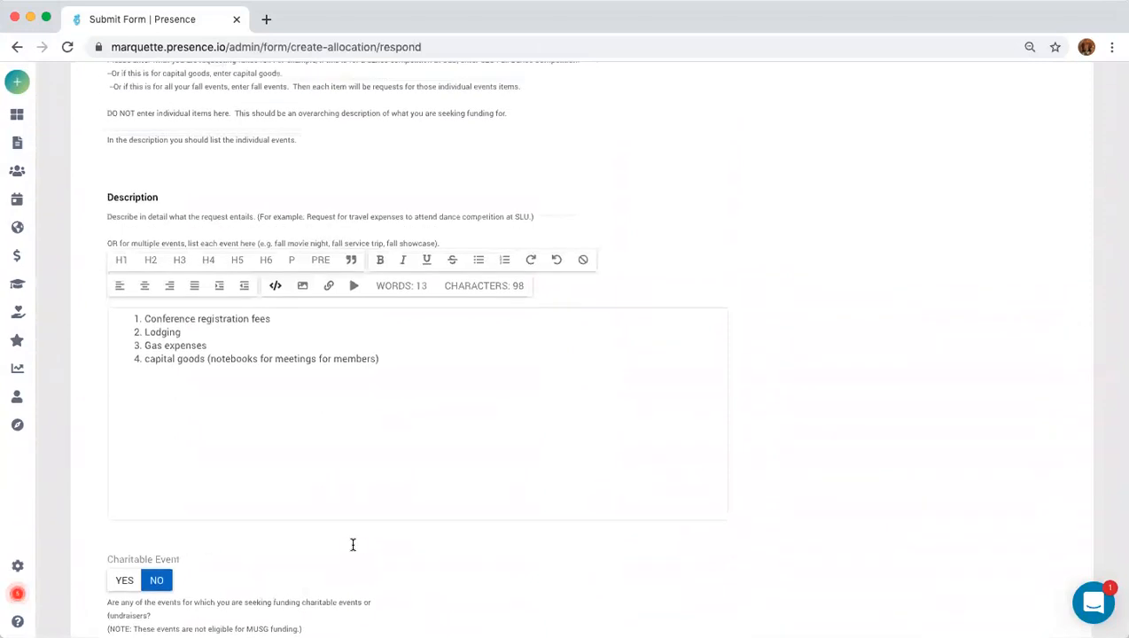
{"action": "scroll", "coordinate": [353, 545], "scroll_direction": "up", "scroll_amount": 15}
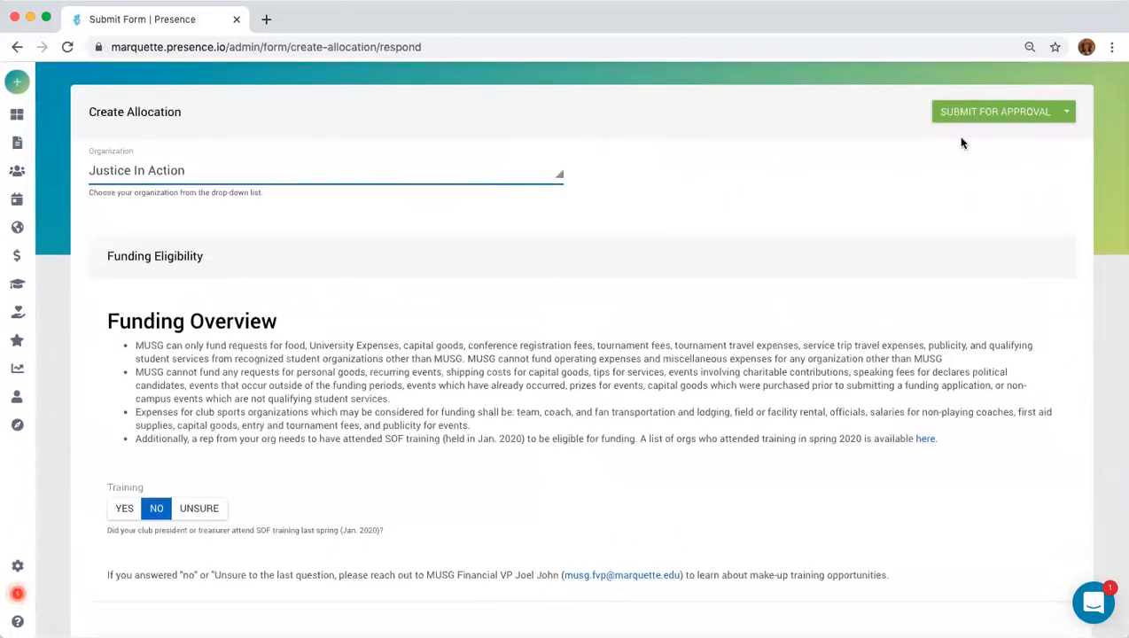
{"action": "left_click", "coordinate": [981, 116]}
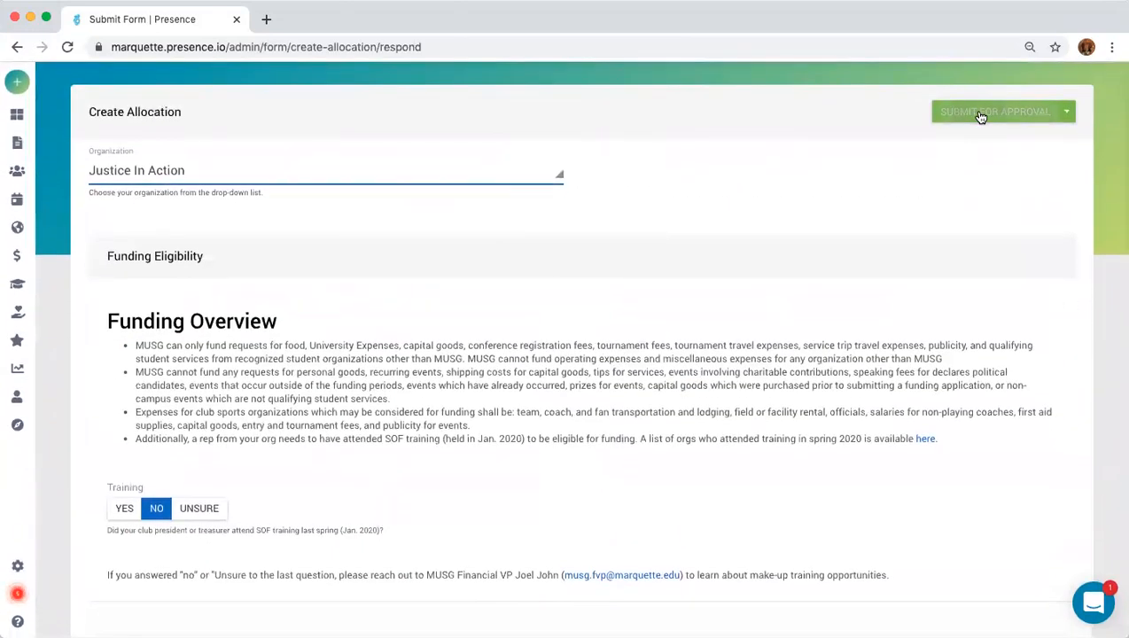